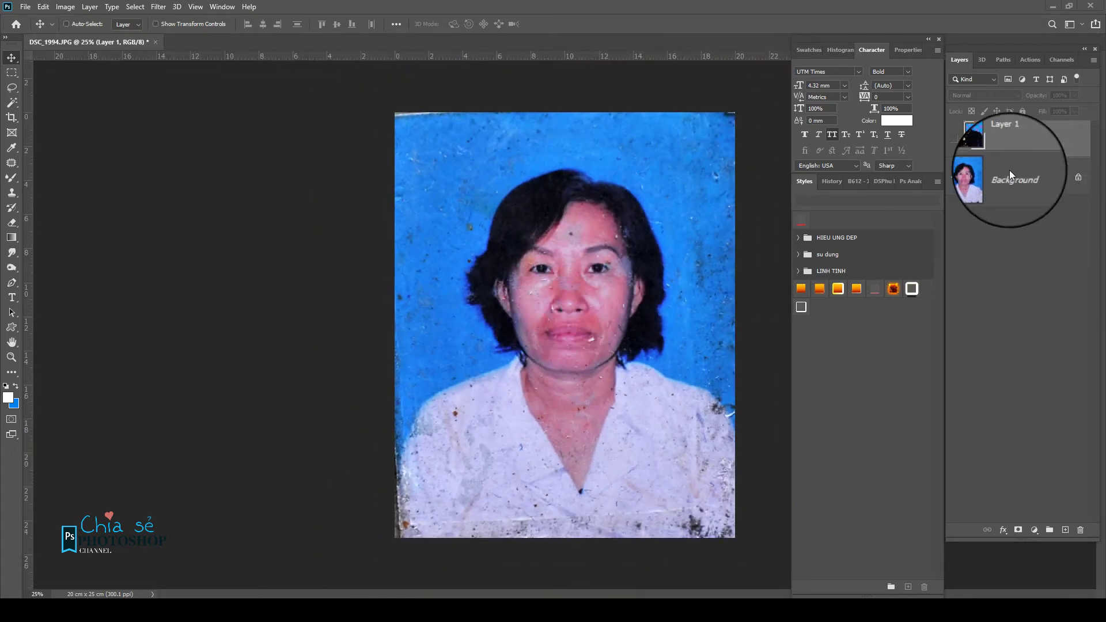
# - Duplicate the Background layer, auto-correct the copy's colours, and compare it with the original
pyautogui.moveTo(1022, 265); pyautogui.dragTo(1065, 529)
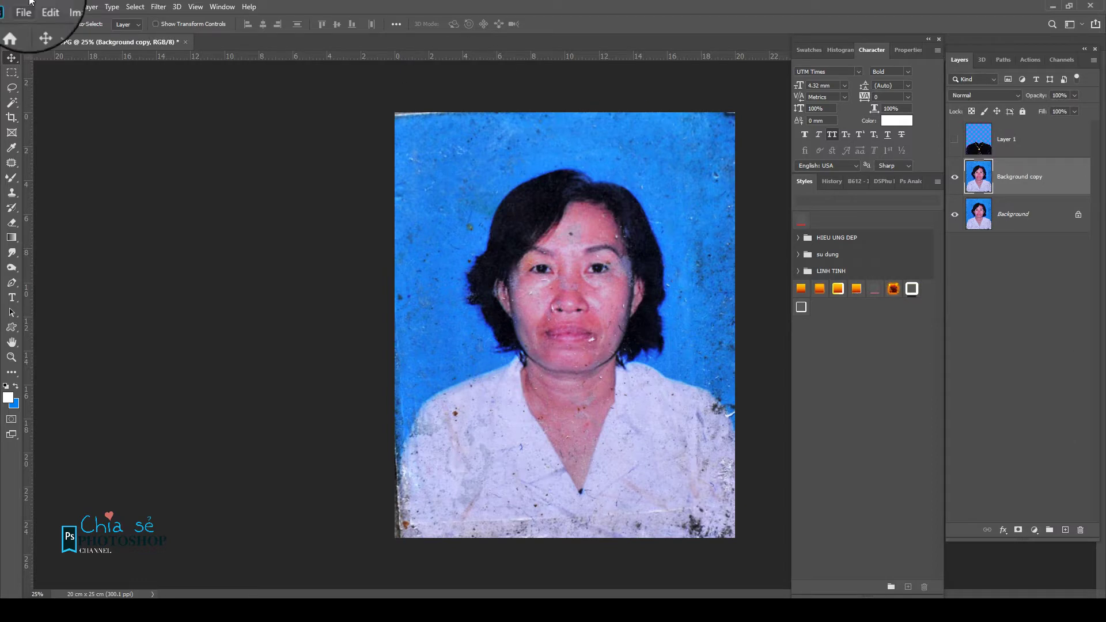
pyautogui.click(60, 8)
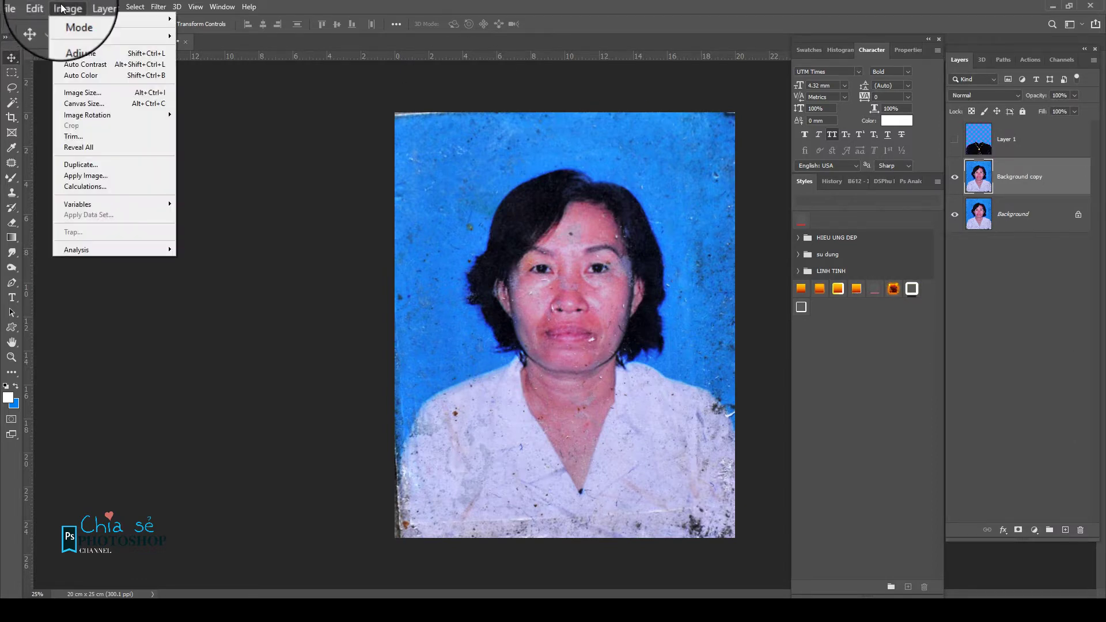
pyautogui.click(95, 75)
pyautogui.scroll(5, 598, 286)
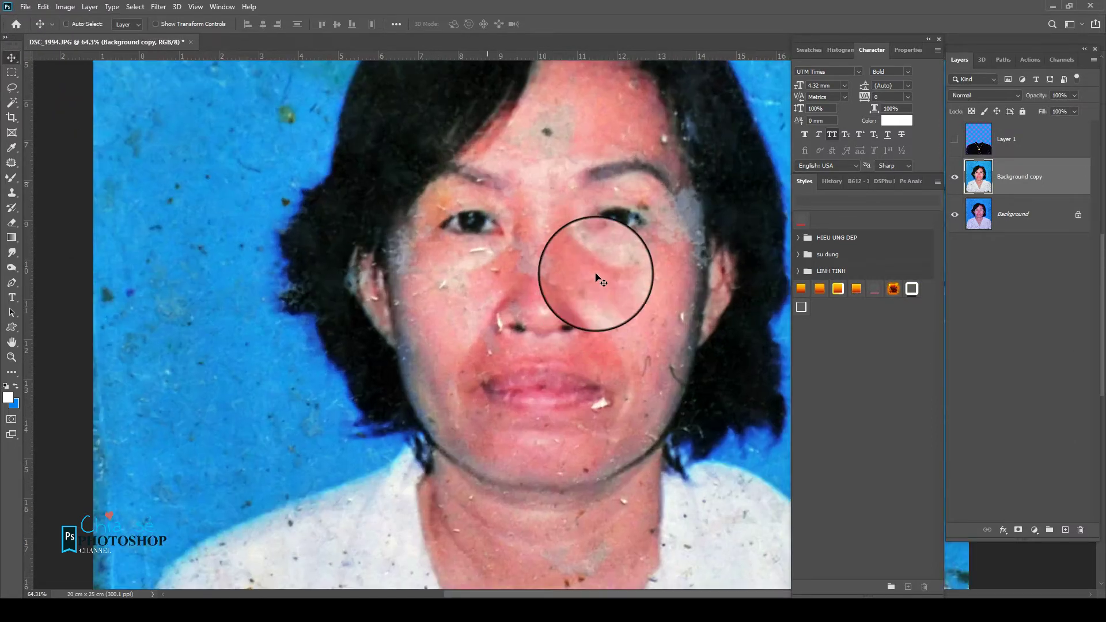
pyautogui.click(954, 178)
pyautogui.scroll(-3, 668, 219)
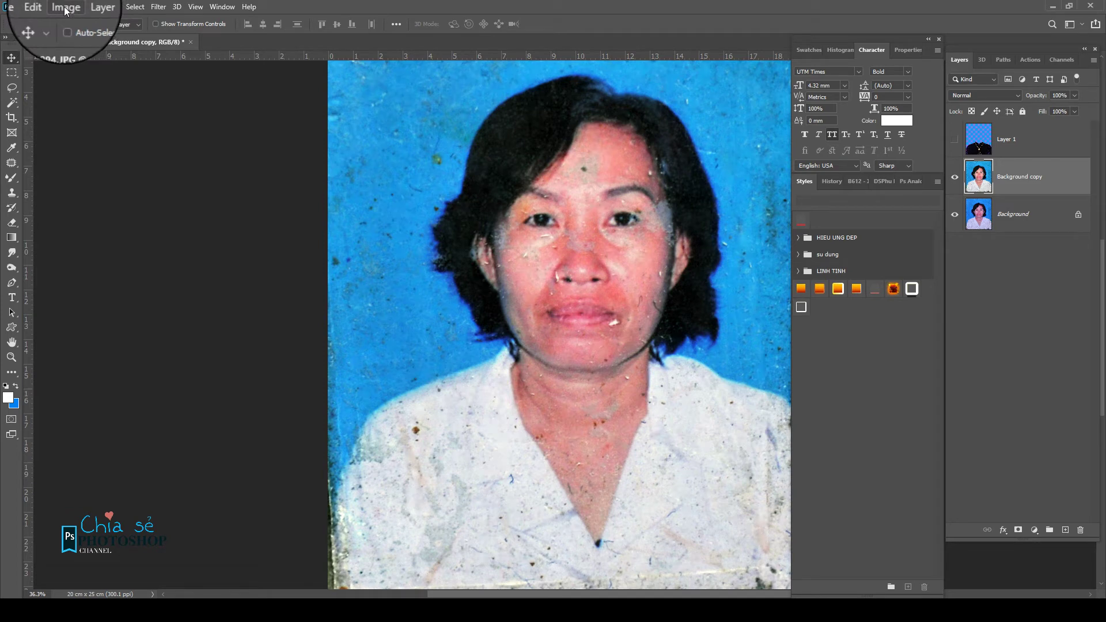
# - Heal the dark blemish on the nose with the Spot Healing Brush
pyautogui.click(33, 7)
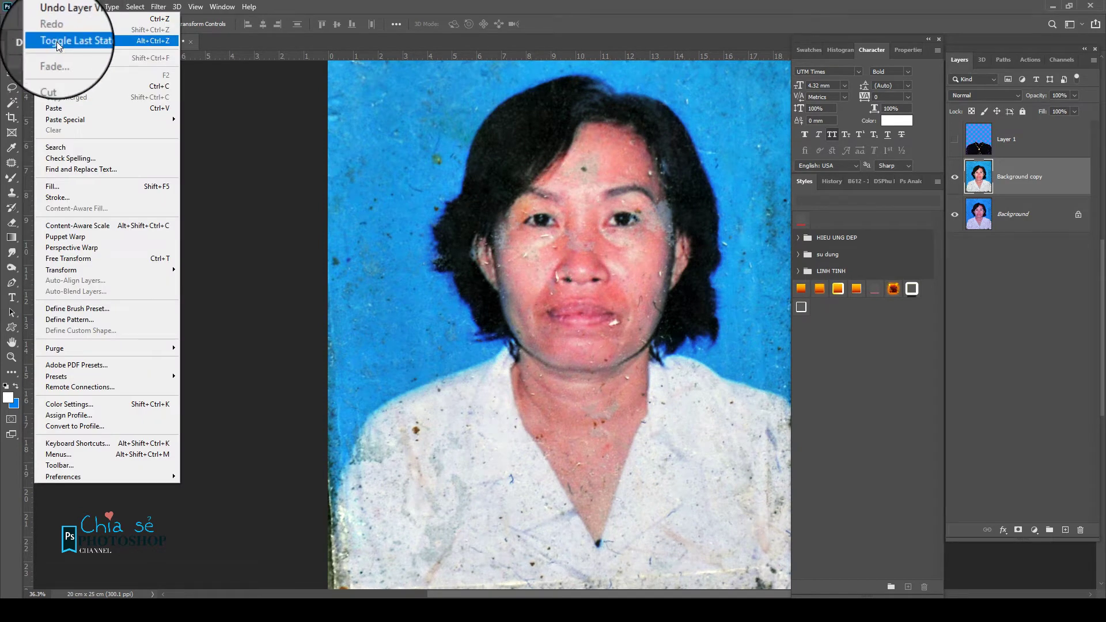
pyautogui.press('Escape')
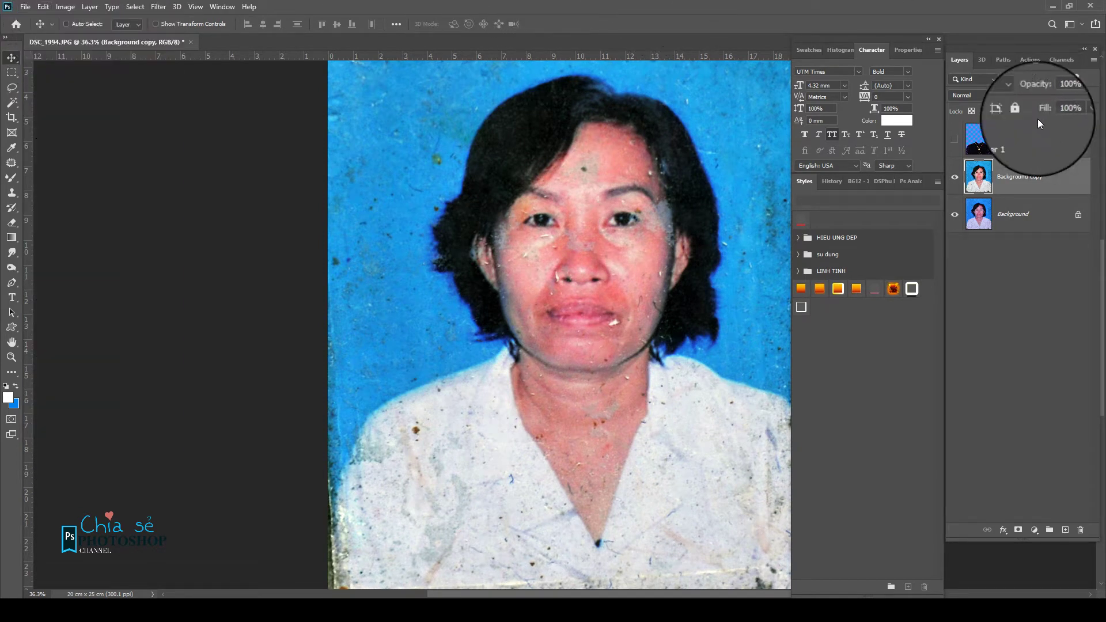
pyautogui.scroll(2, 567, 276)
pyautogui.scroll(1, 567, 276)
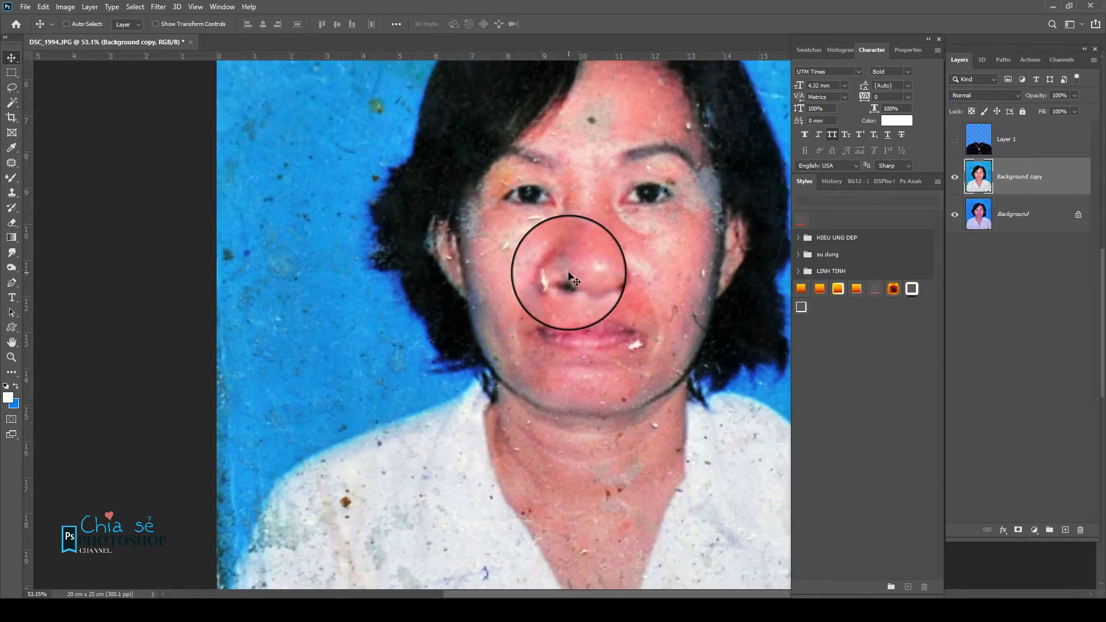
pyautogui.click(568, 276)
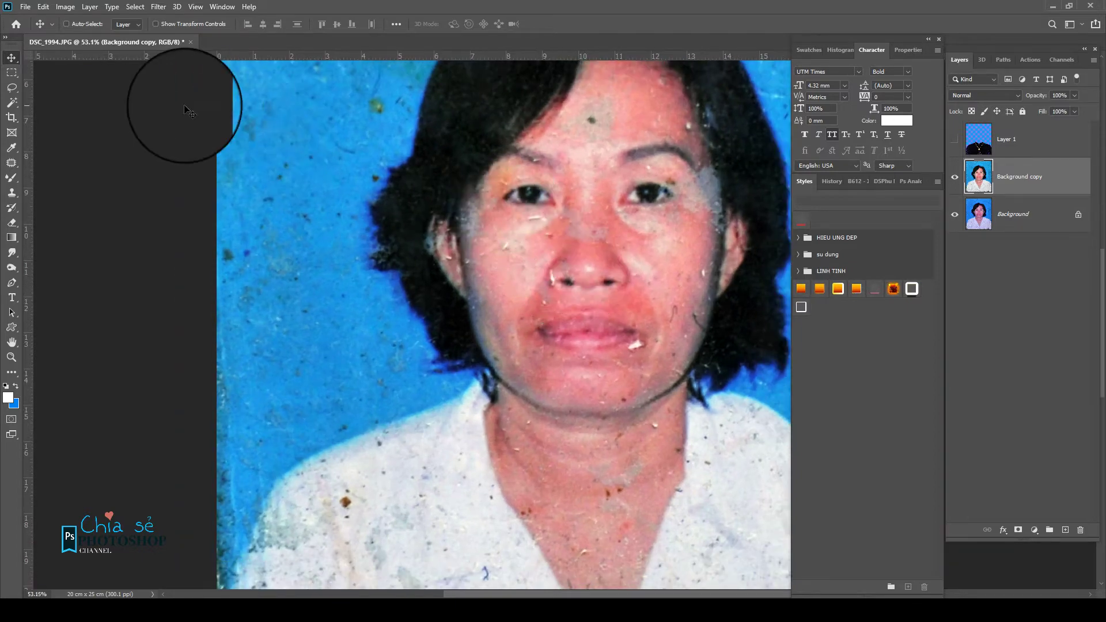
pyautogui.click(63, 7)
pyautogui.moveTo(87, 37)
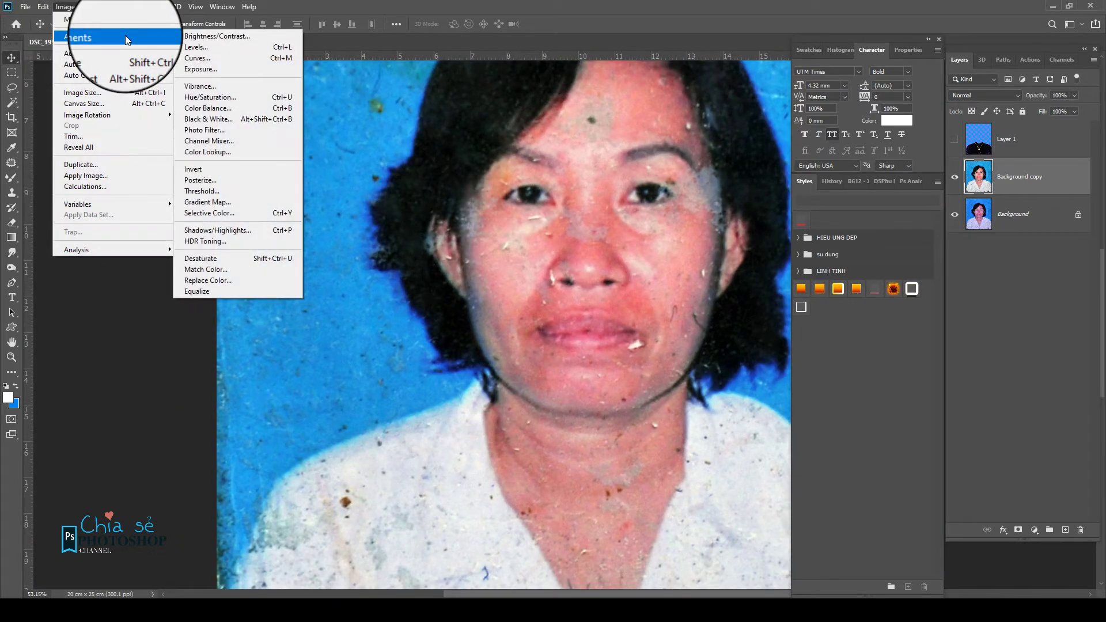
# - Shift the copy's Color Balance Magenta–Green slider toward green and fit the photo on screen
pyautogui.click(207, 108)
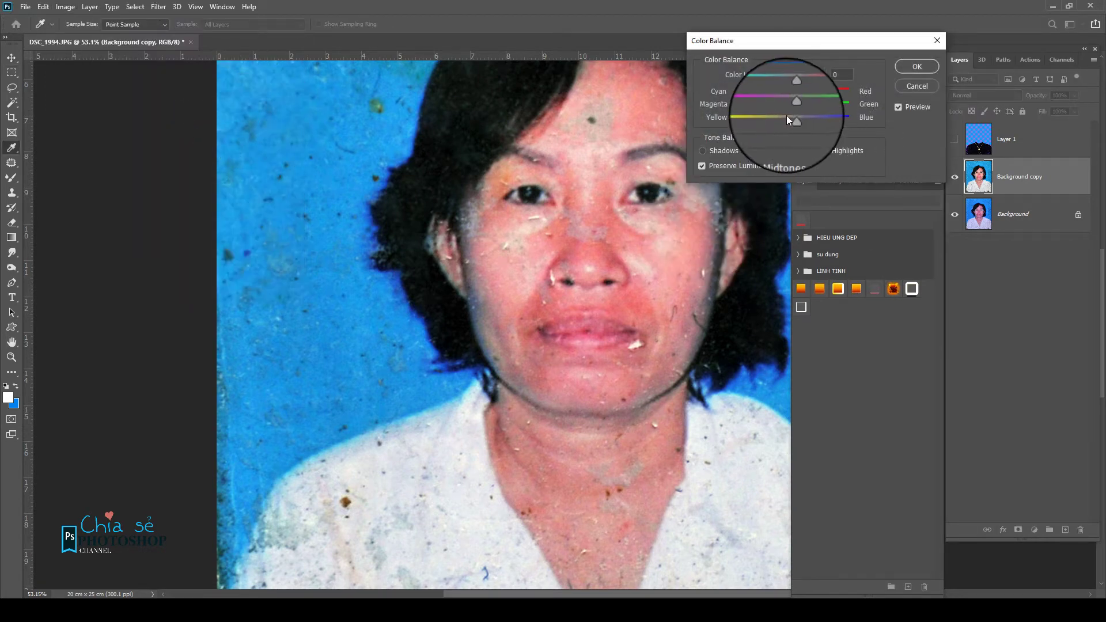
pyautogui.moveTo(797, 103); pyautogui.dragTo(801, 104)
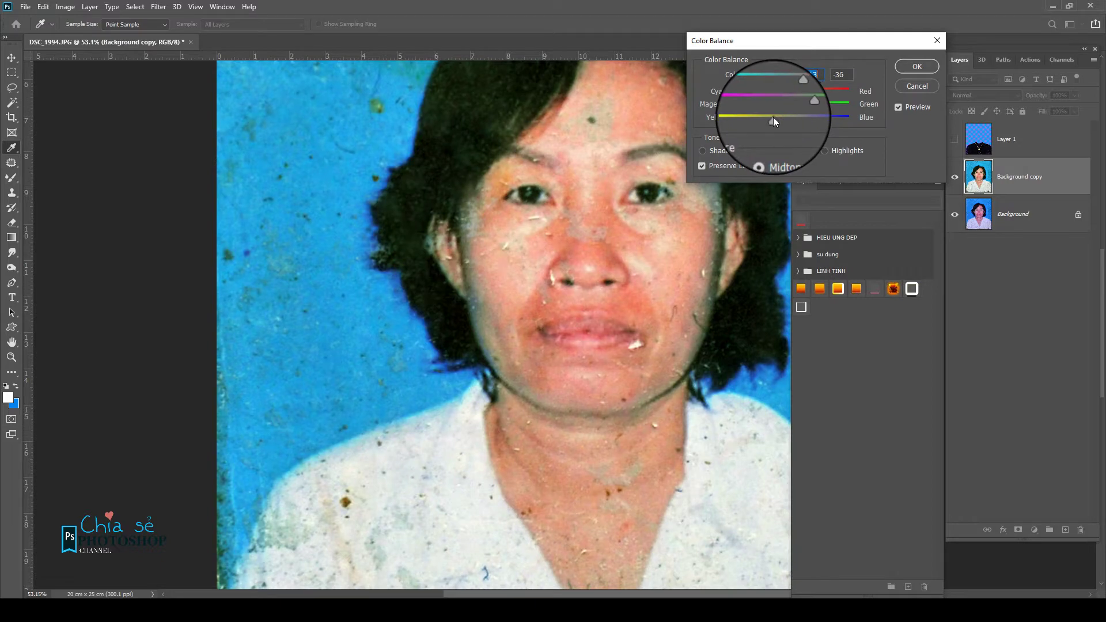
pyautogui.press('Return')
pyautogui.press('v')
pyautogui.hotkey('ctrl', '0')
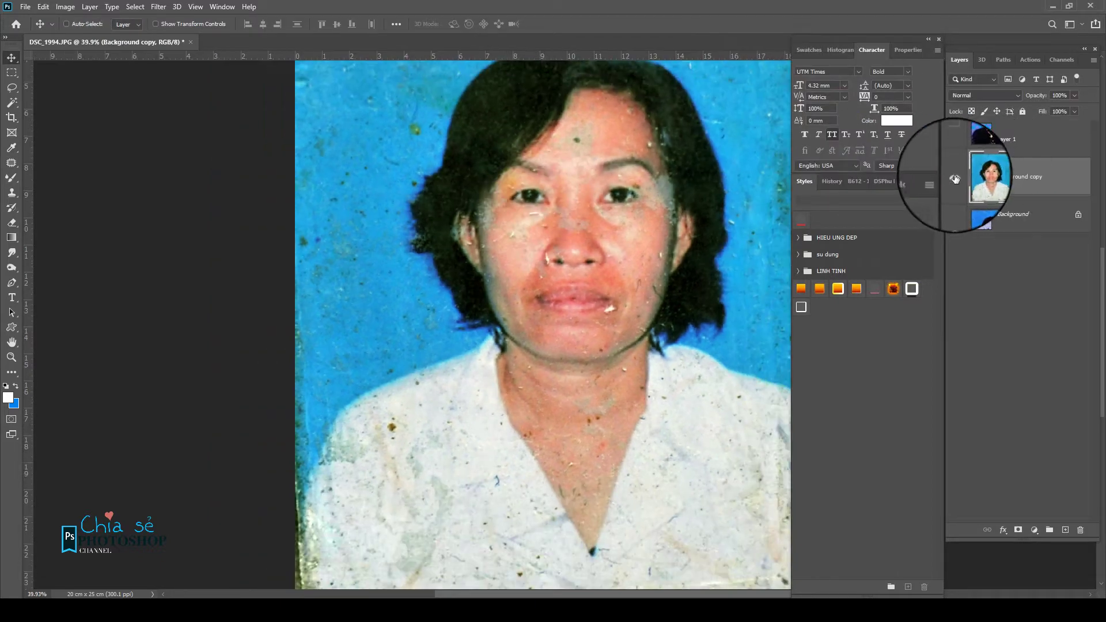
# - Toggle the corrected copy's visibility to compare it with the original
pyautogui.click(954, 177)
pyautogui.click(954, 177)
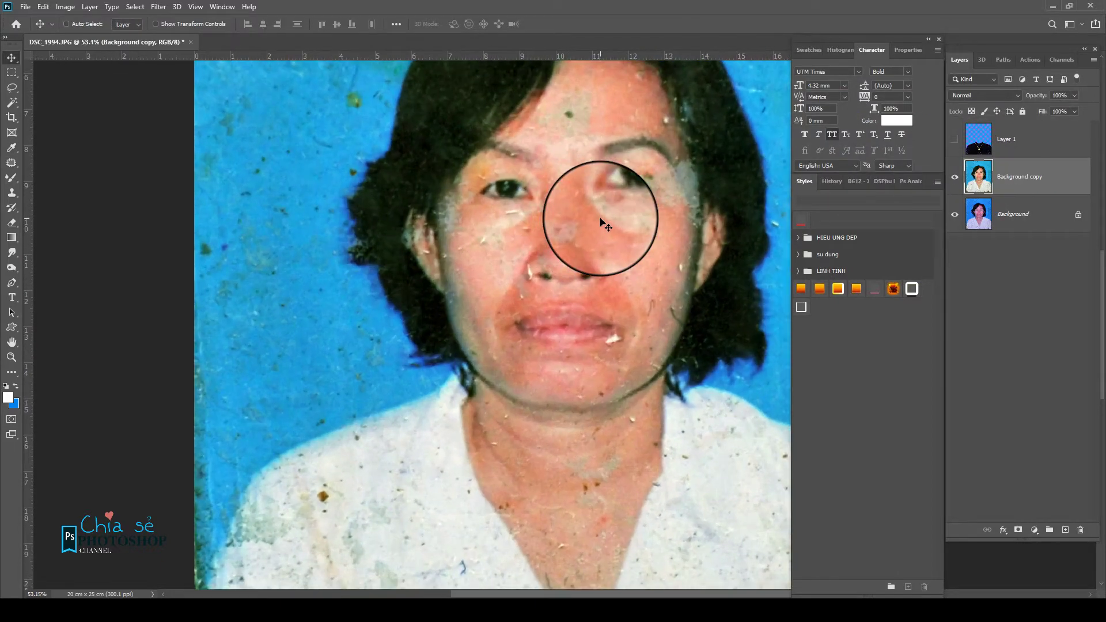
pyautogui.scroll(-2, 588, 172)
pyautogui.scroll(2, 594, 153)
pyautogui.scroll(2, 576, 213)
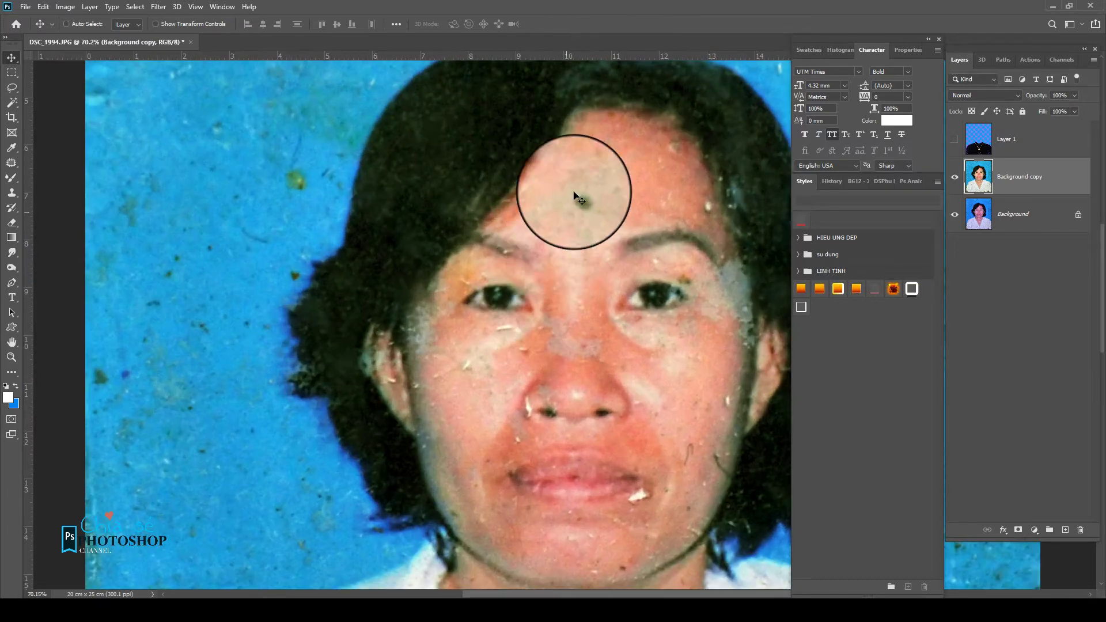
pyautogui.scroll(1, 573, 193)
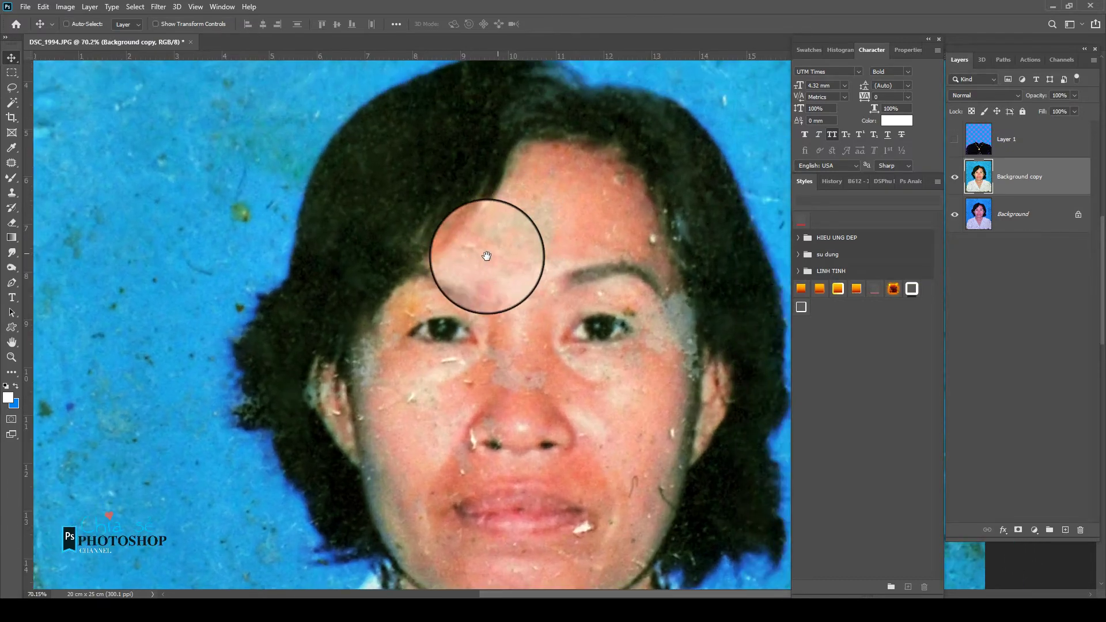
pyautogui.click(158, 7)
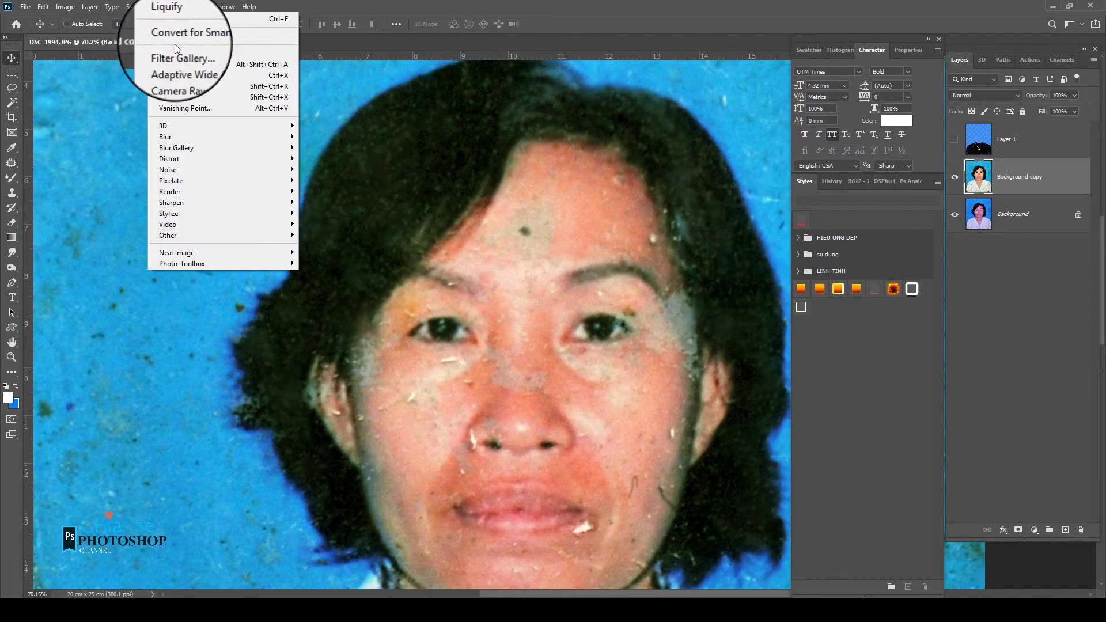
# - Apply a Camera Raw Filter with Noise Reduction raised to 47 to the Background copy
pyautogui.click(179, 75)
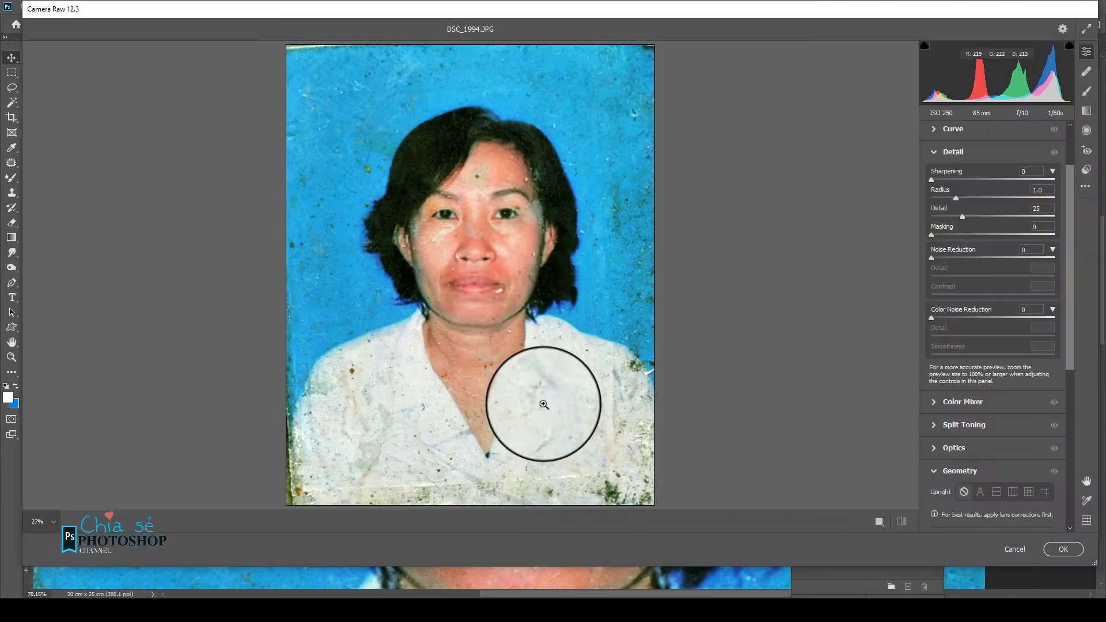
pyautogui.scroll(5, 482, 254)
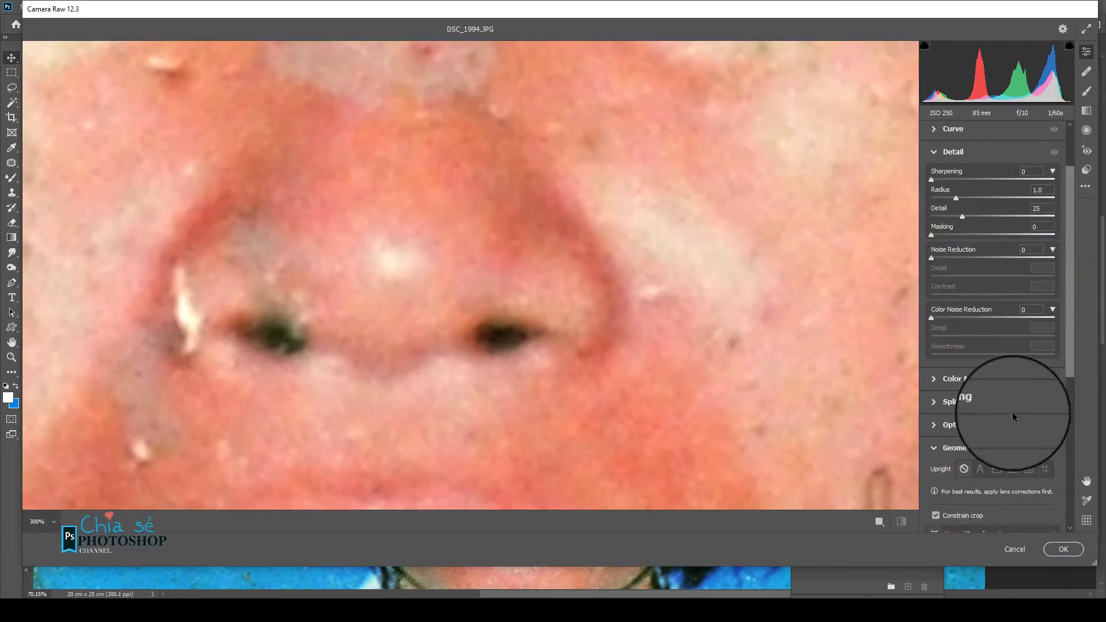
pyautogui.moveTo(931, 258); pyautogui.dragTo(952, 258)
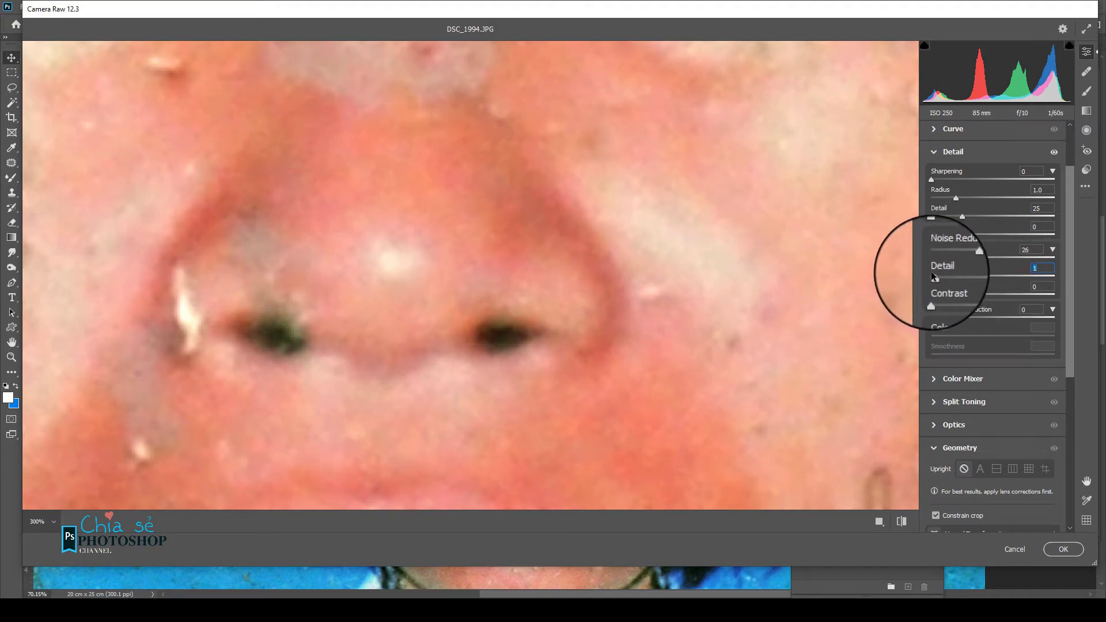
pyautogui.moveTo(979, 252); pyautogui.dragTo(989, 257)
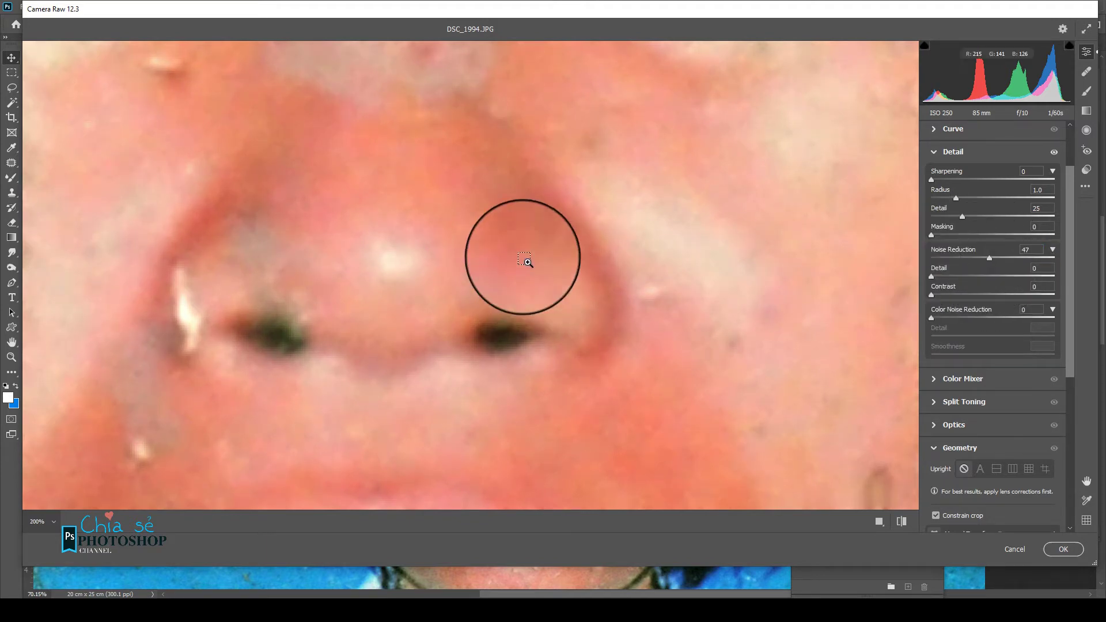
pyautogui.hotkey('ctrl', '0')
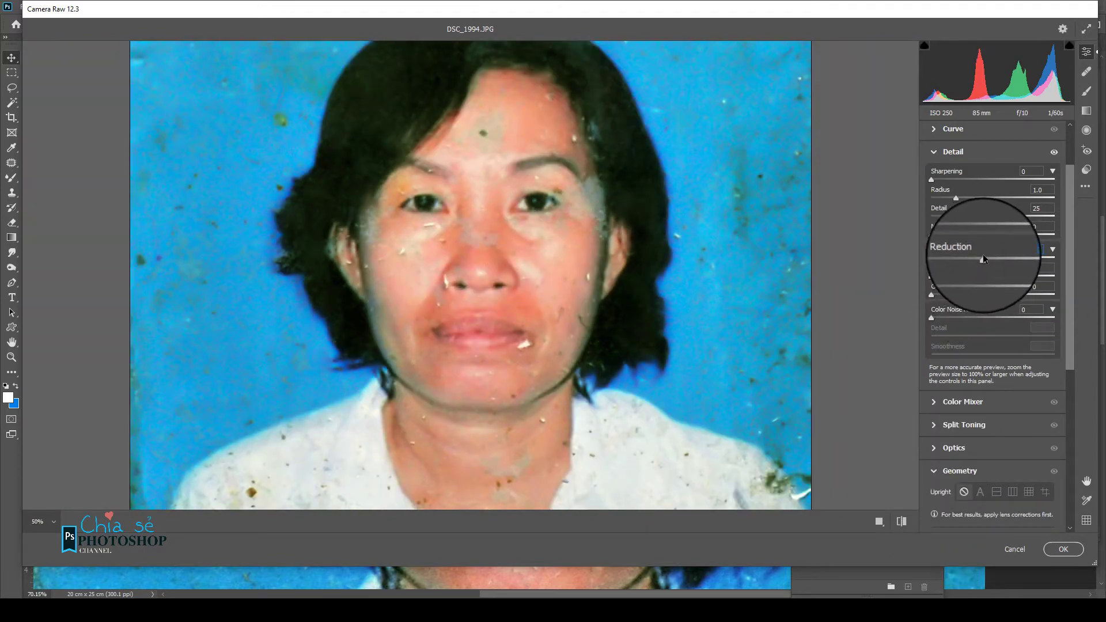
pyautogui.click(1064, 556)
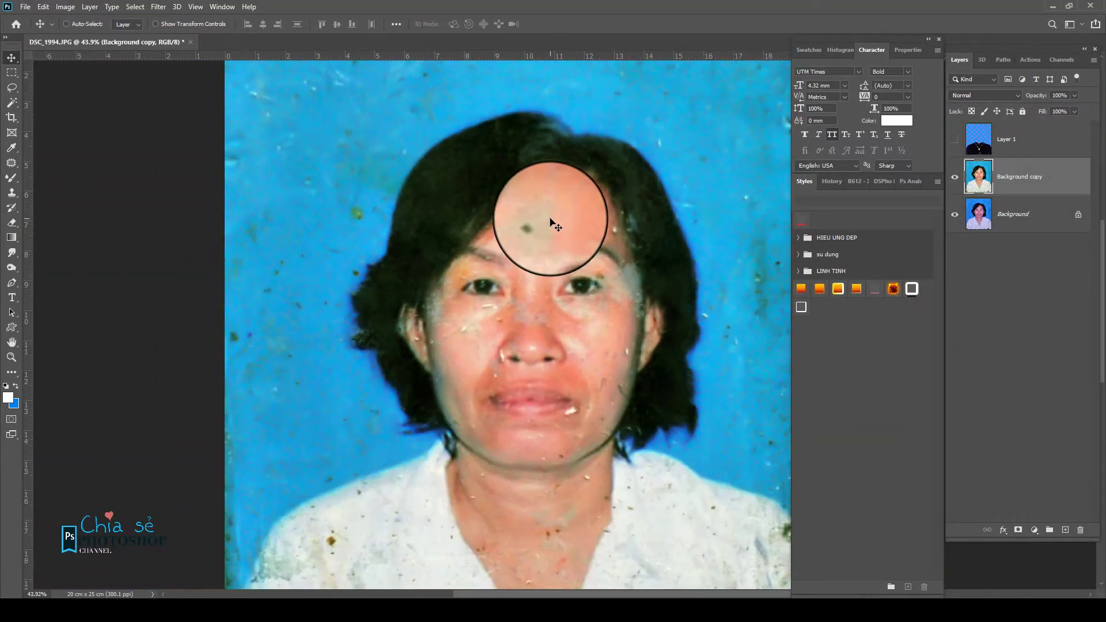
# - Save the document as DSC_1994.psd
pyautogui.scroll(3, 478, 271)
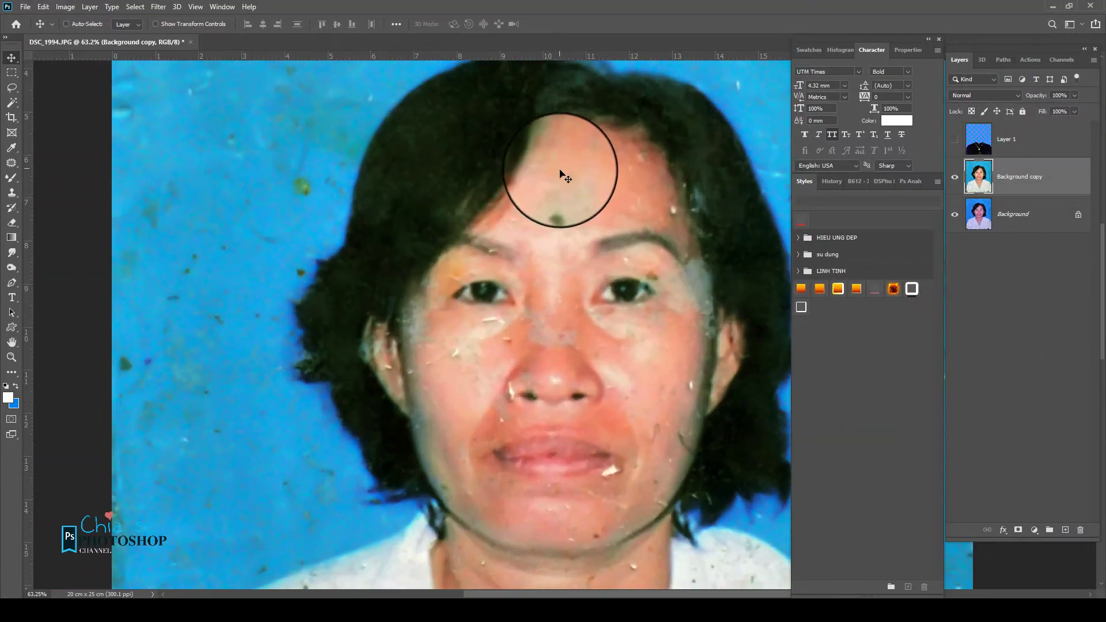
pyautogui.hotkey('ctrl', 's')
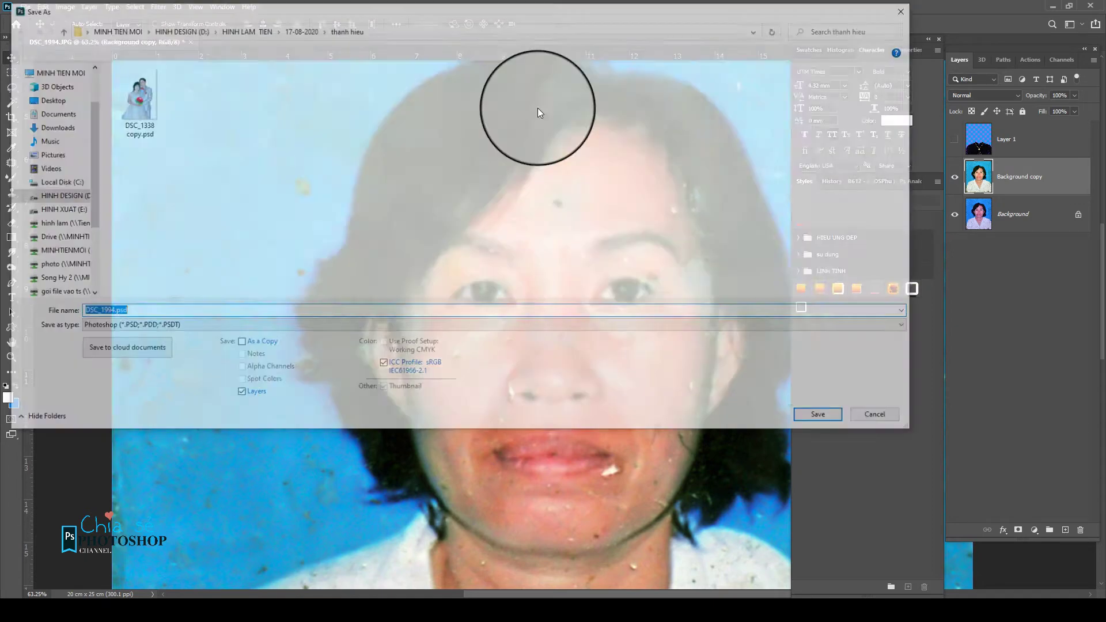
pyautogui.press('Return')
pyautogui.press('b')
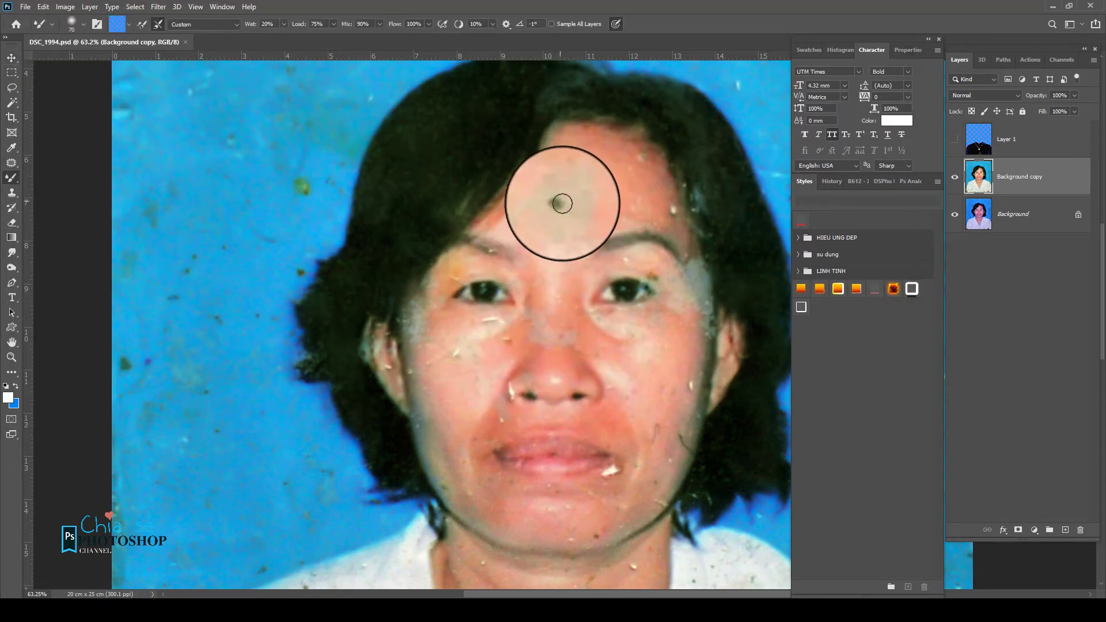
pyautogui.scroll(2, 556, 187)
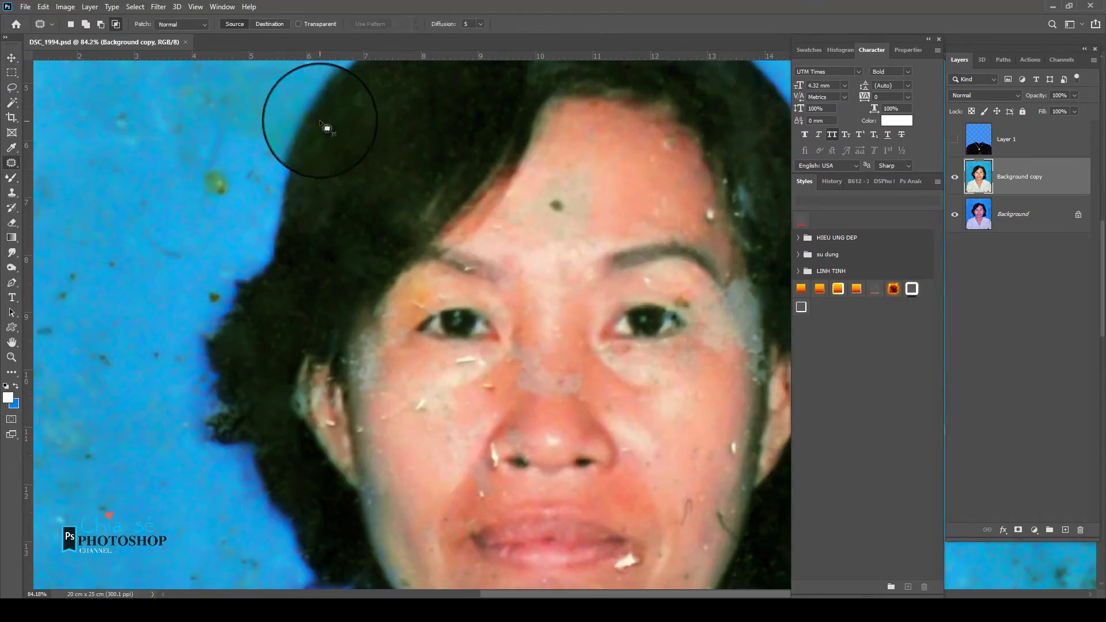
pyautogui.press('j')
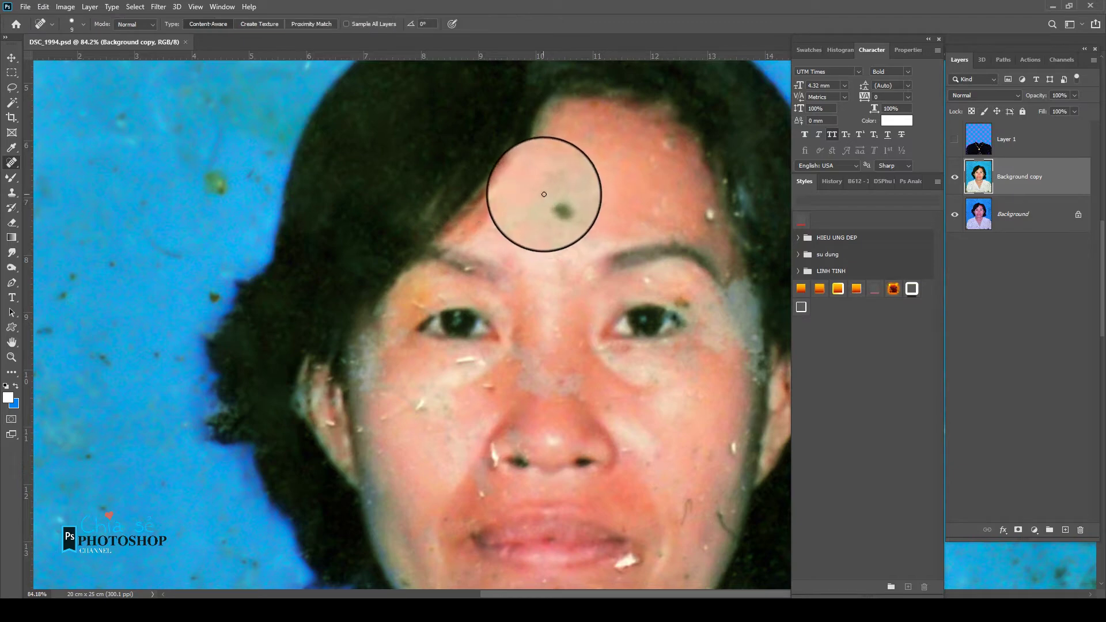
# - Heal the forehead spots and the blemishes on the nose, left cheek and beside the lip
pyautogui.click(556, 202)
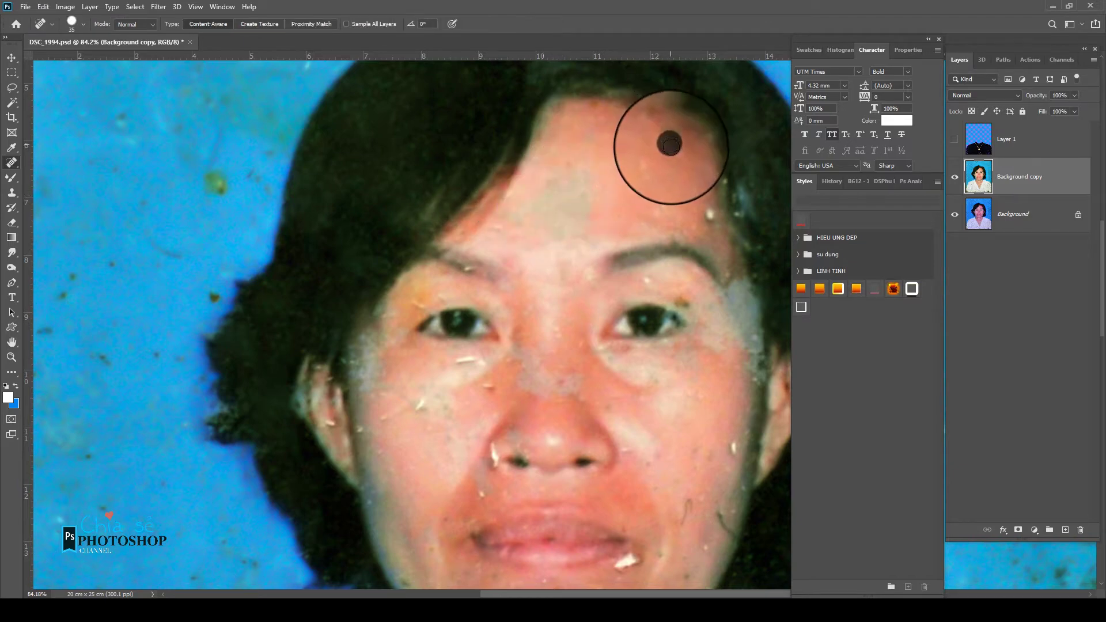
pyautogui.click(670, 145)
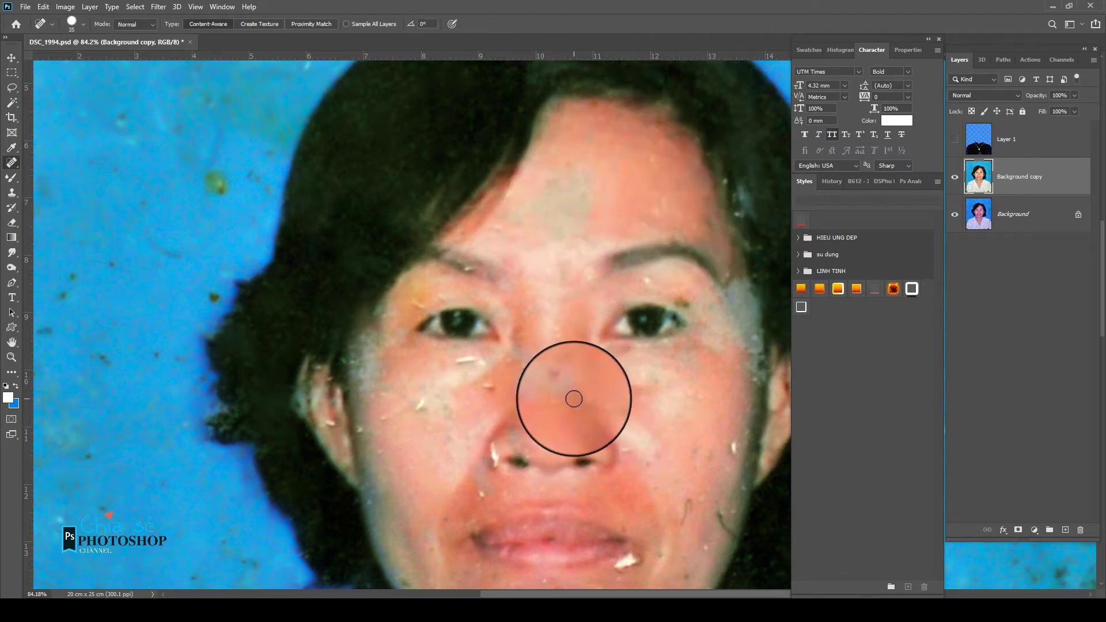
pyautogui.moveTo(574, 398); pyautogui.dragTo(563, 372)
pyautogui.click(532, 386)
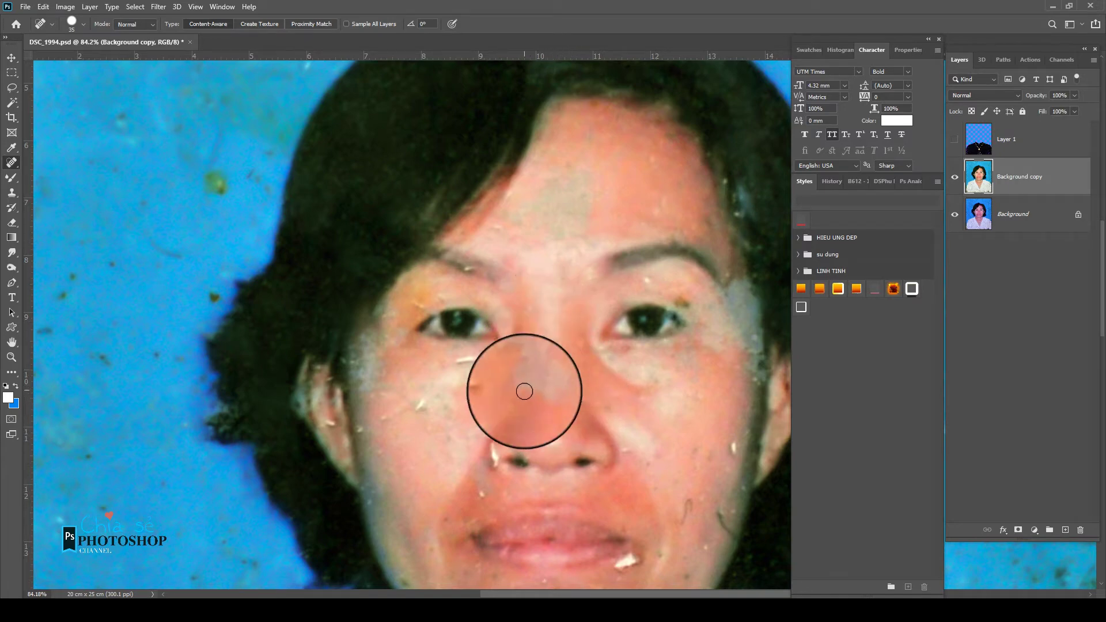
pyautogui.click(489, 387)
pyautogui.moveTo(433, 361); pyautogui.dragTo(484, 364)
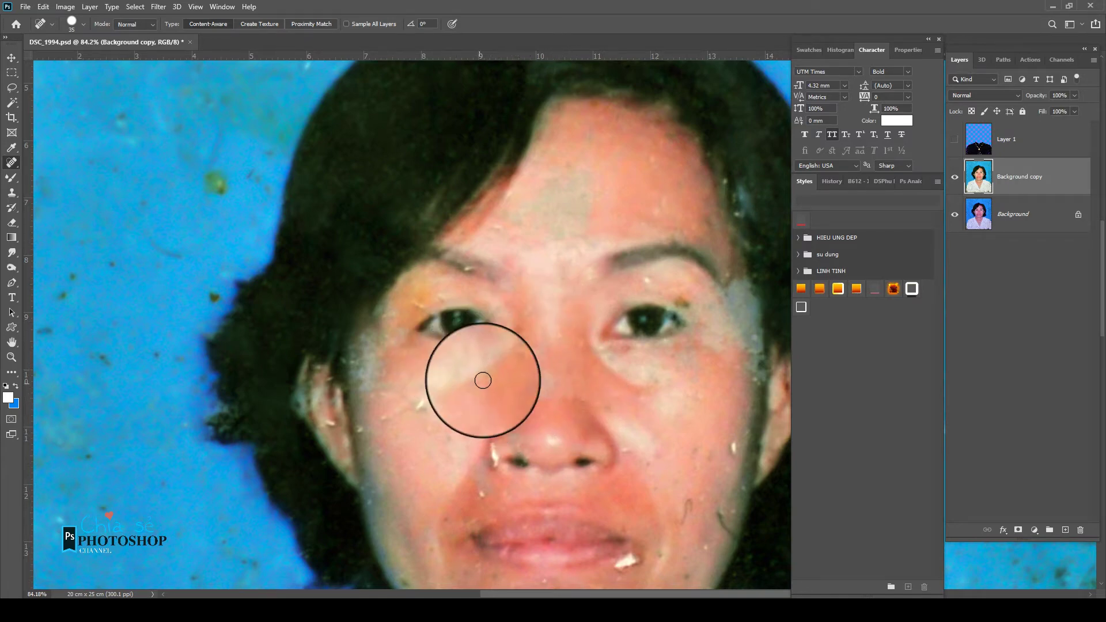
pyautogui.click(405, 410)
pyautogui.moveTo(487, 441); pyautogui.dragTo(498, 461)
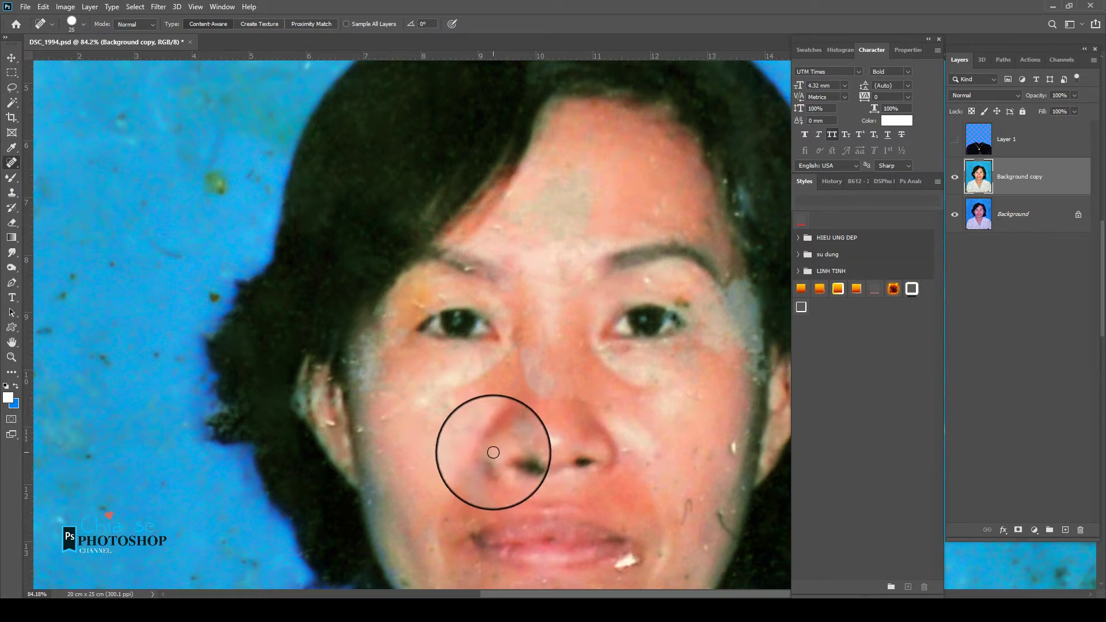
pyautogui.click(604, 569)
# - Heal the spots on the right cheek, lip corners, jaw, chin and left cheek
pyautogui.moveTo(630, 555); pyautogui.dragTo(644, 435)
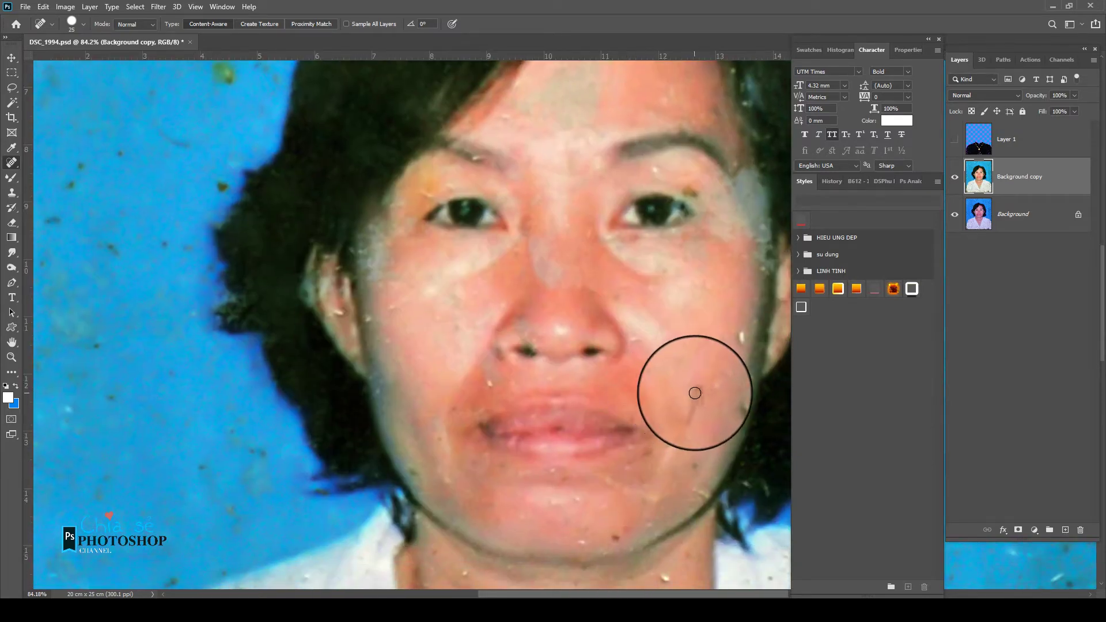
pyautogui.click(680, 406)
pyautogui.click(713, 387)
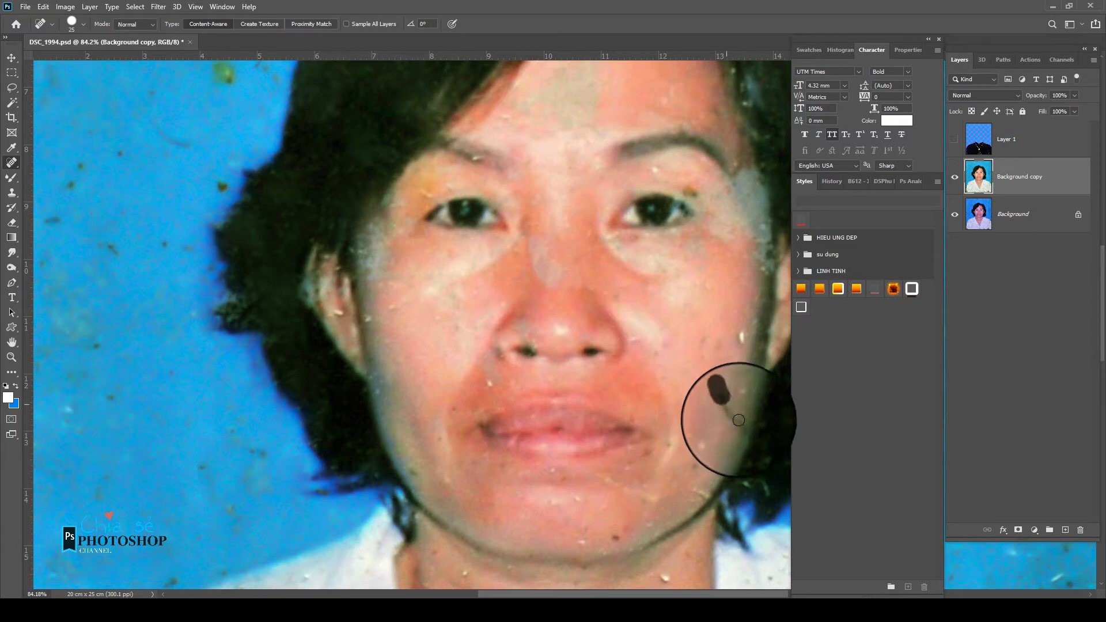
pyautogui.click(740, 332)
pyautogui.moveTo(632, 459); pyautogui.dragTo(655, 378)
pyautogui.click(708, 399)
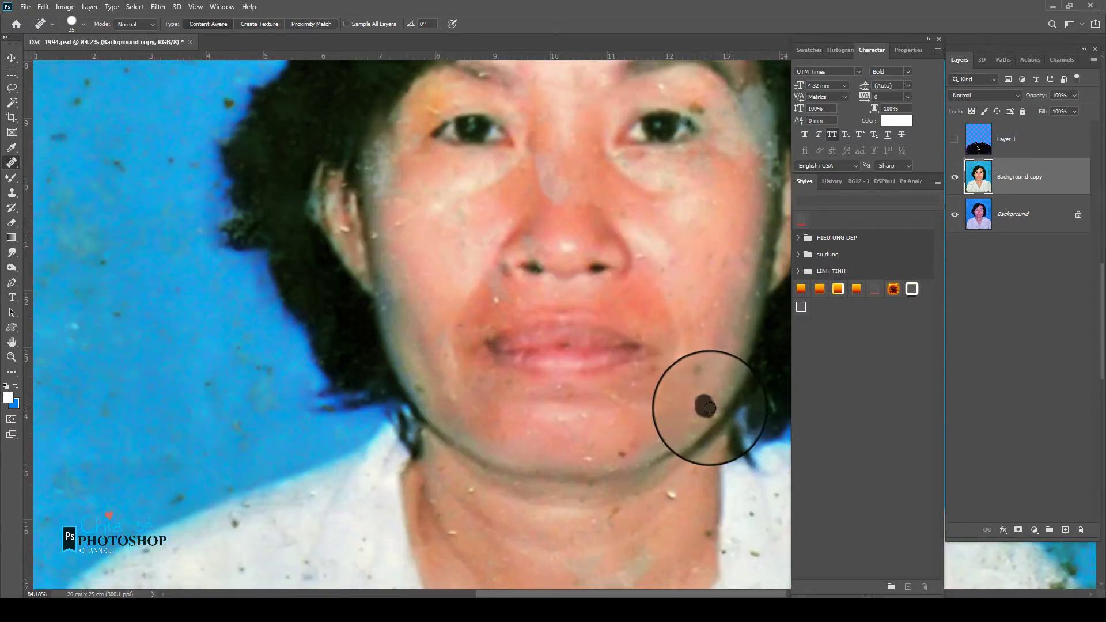
pyautogui.click(642, 407)
pyautogui.click(607, 392)
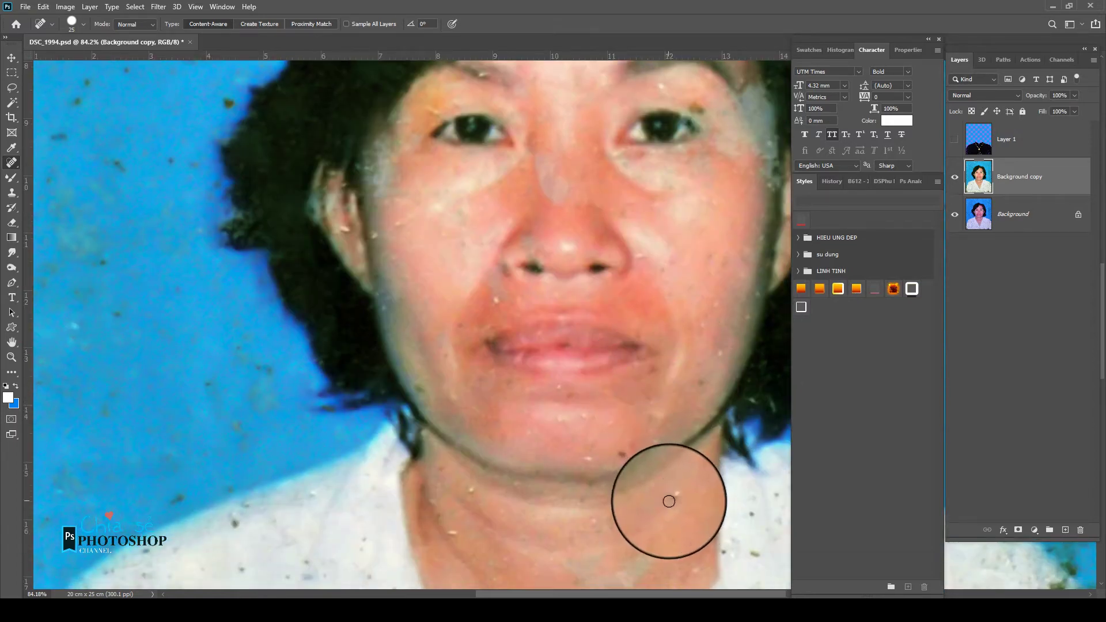
pyautogui.click(630, 440)
pyautogui.click(581, 412)
pyautogui.click(622, 455)
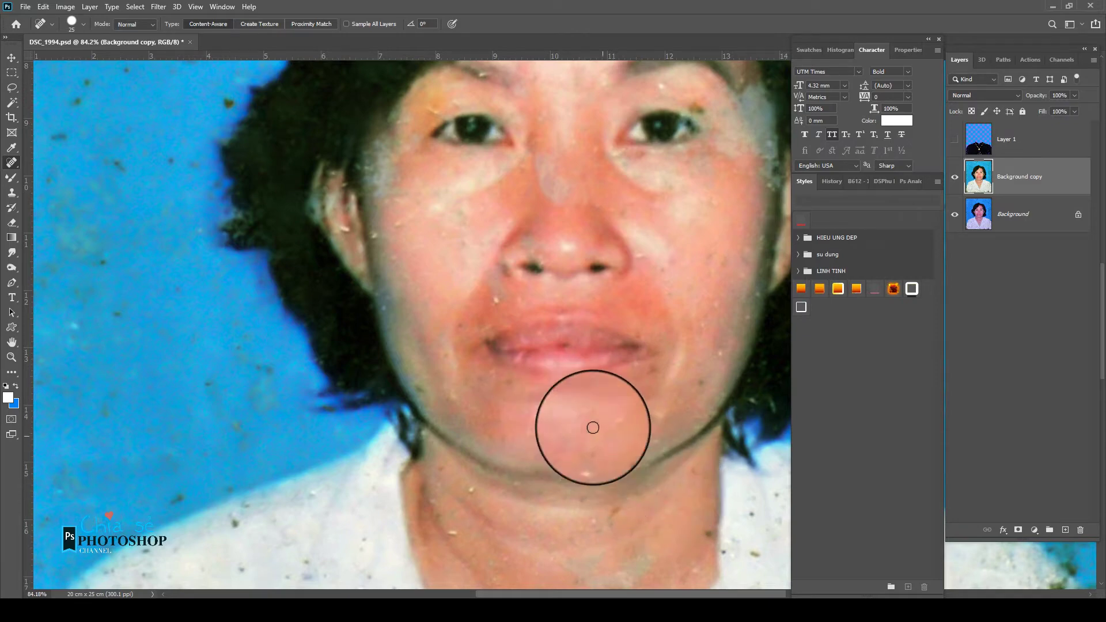
pyautogui.click(419, 366)
pyautogui.click(495, 294)
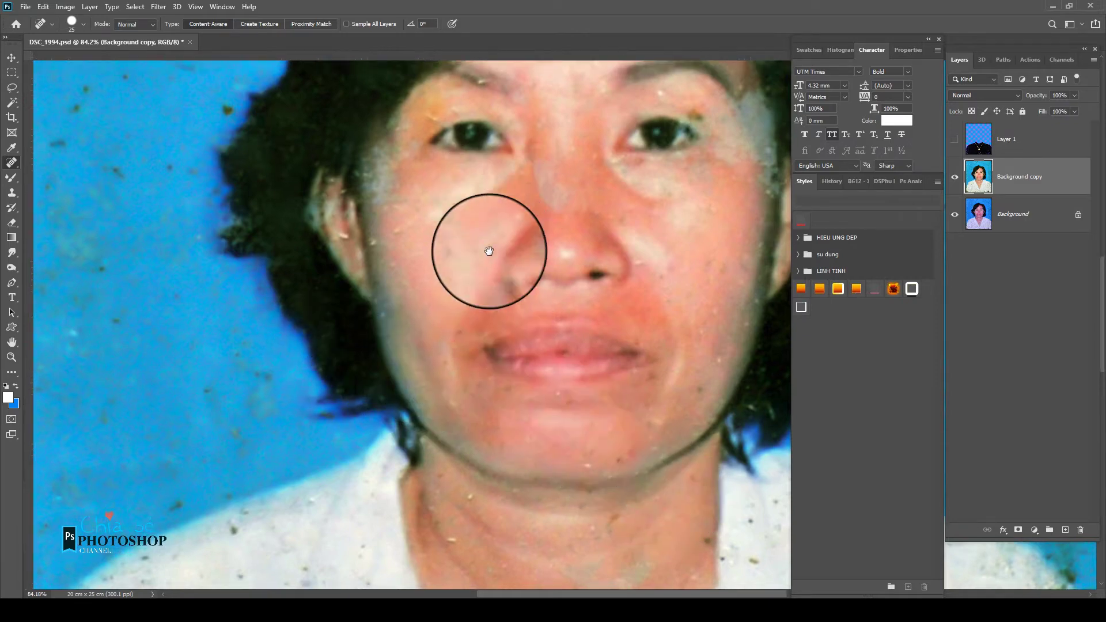
# - Heal the spots near the left eyebrow and on the forehead
pyautogui.scroll(3, 488, 250)
pyautogui.scroll(2, 403, 225)
pyautogui.hotkey('ctrl', 'r')
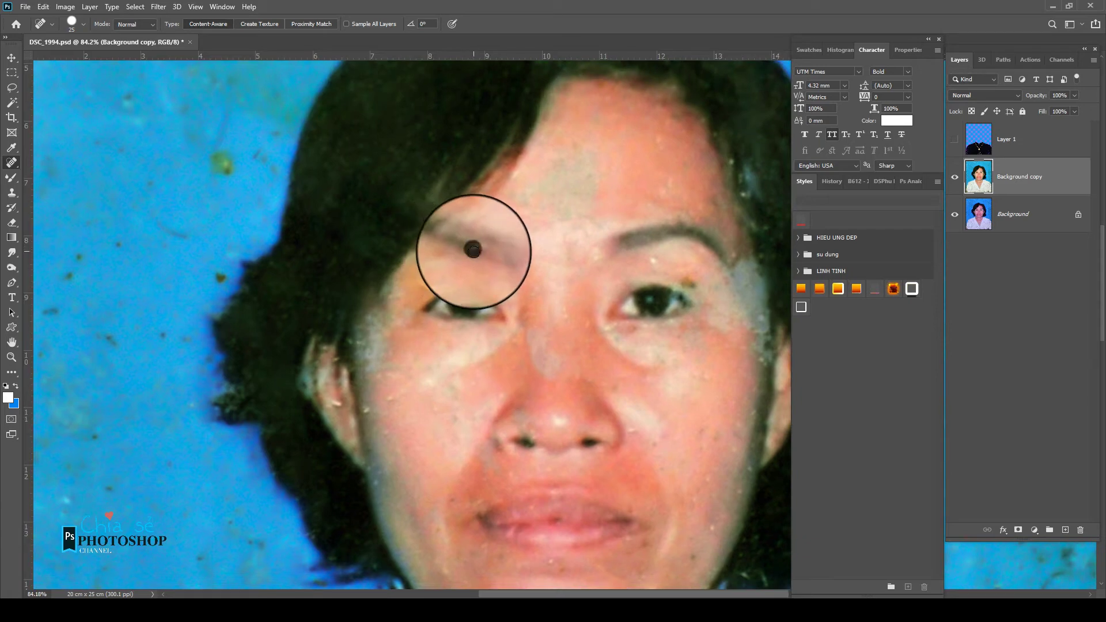
pyautogui.click(473, 251)
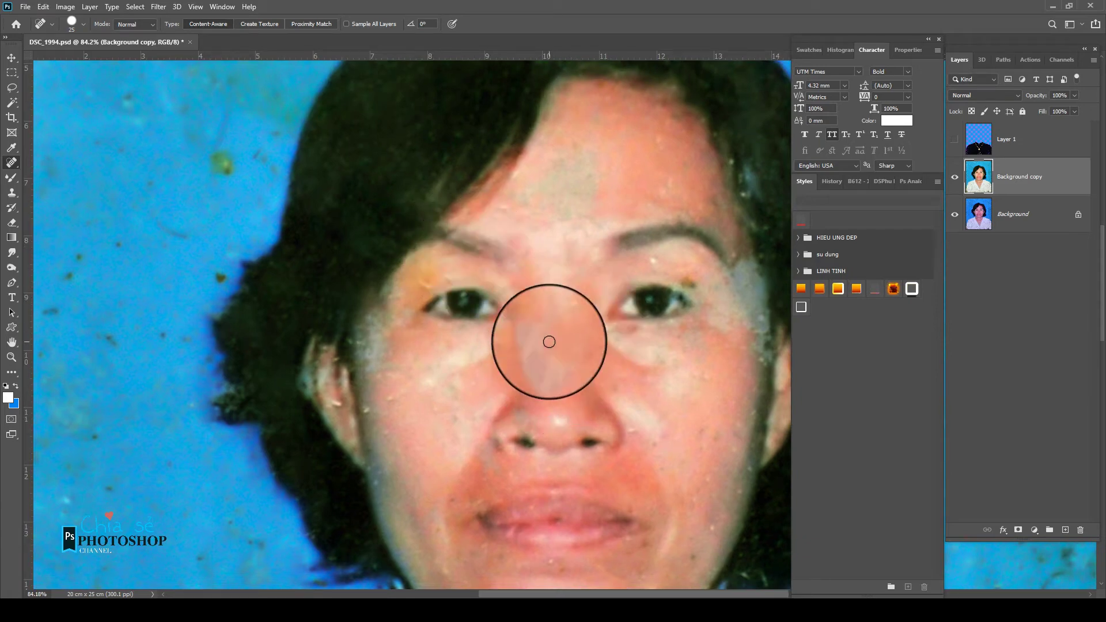
pyautogui.click(585, 249)
pyautogui.hotkey('ctrl', 'r')
pyautogui.moveTo(578, 217); pyautogui.dragTo(563, 259)
pyautogui.hotkey('ctrl', 'r')
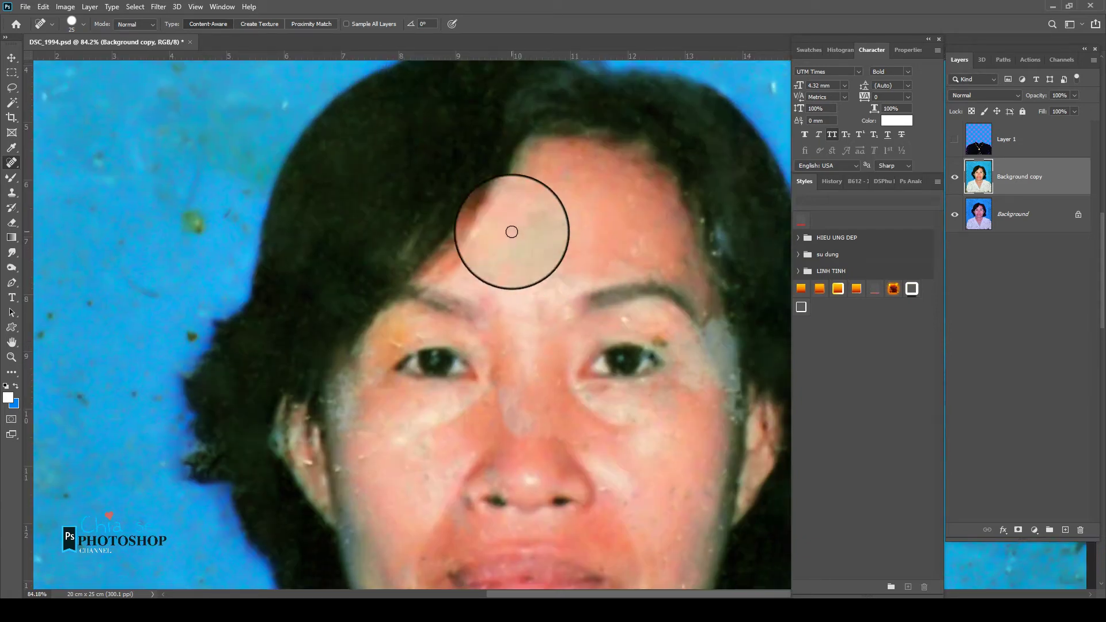
pyautogui.click(15, 176)
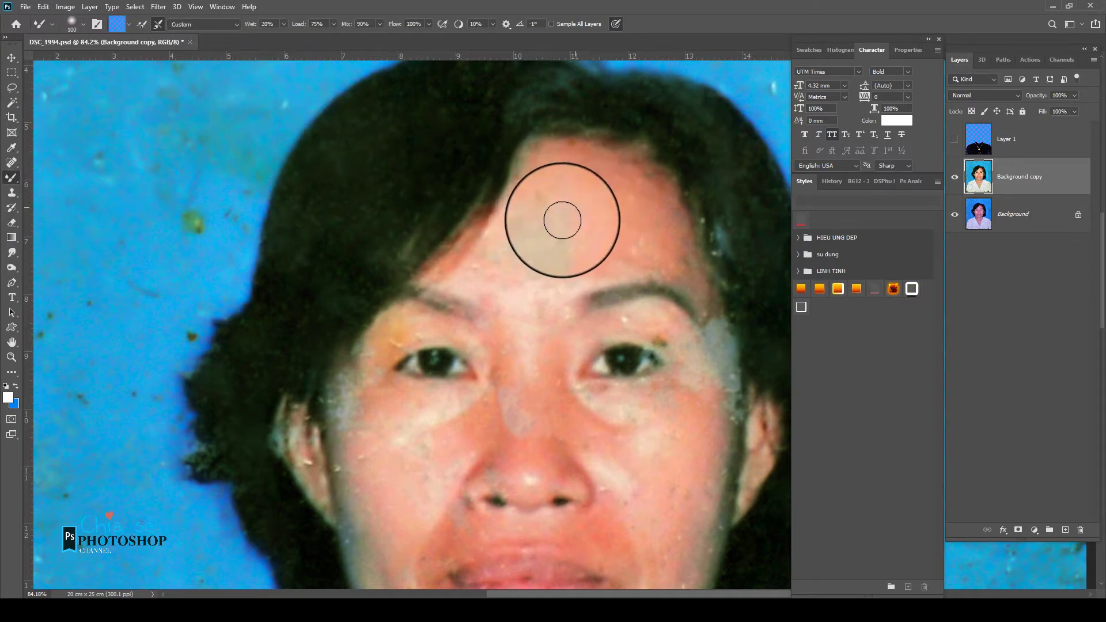
# - Blend the hairline, forehead and nose-bridge skin with the Mixer Brush
pyautogui.moveTo(524, 233)
pyautogui.mouseDown()
pyautogui.moveTo(541, 166)
pyautogui.moveTo(553, 192)
pyautogui.mouseUp()
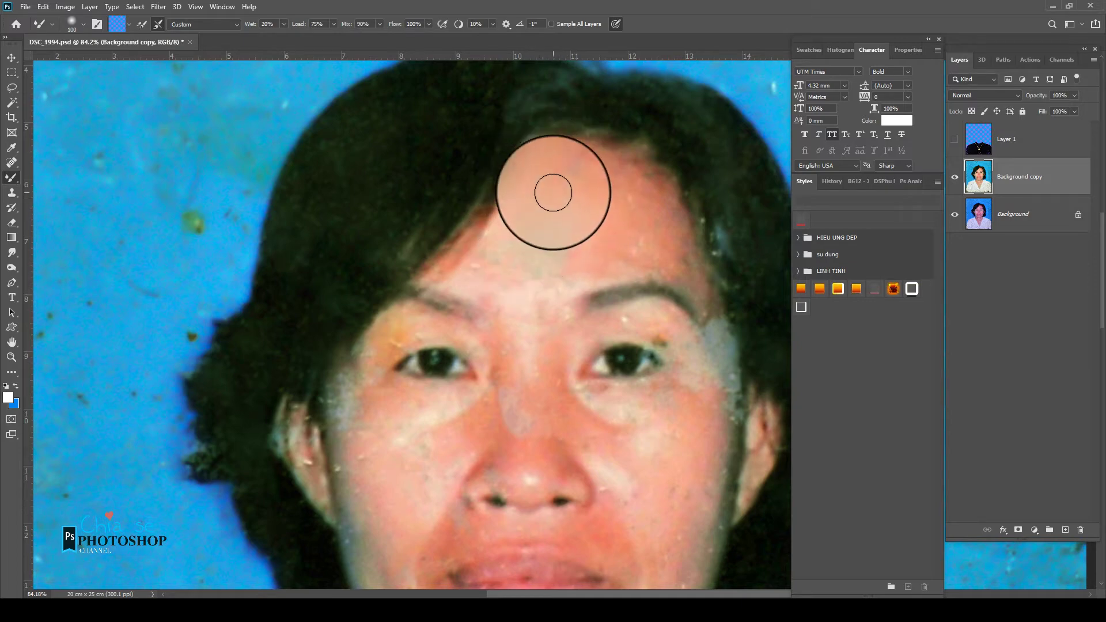
pyautogui.moveTo(582, 231); pyautogui.dragTo(546, 236)
pyautogui.moveTo(542, 289)
pyautogui.mouseDown()
pyautogui.moveTo(528, 202)
pyautogui.moveTo(629, 205)
pyautogui.moveTo(636, 245)
pyautogui.moveTo(555, 174)
pyautogui.moveTo(667, 209)
pyautogui.moveTo(599, 271)
pyautogui.mouseUp()
pyautogui.moveTo(528, 407)
pyautogui.mouseDown()
pyautogui.moveTo(481, 420)
pyautogui.moveTo(499, 382)
pyautogui.moveTo(513, 432)
pyautogui.moveTo(528, 375)
pyautogui.moveTo(508, 437)
pyautogui.moveTo(492, 281)
pyautogui.moveTo(355, 452)
pyautogui.moveTo(358, 424)
pyautogui.moveTo(428, 426)
pyautogui.mouseUp()
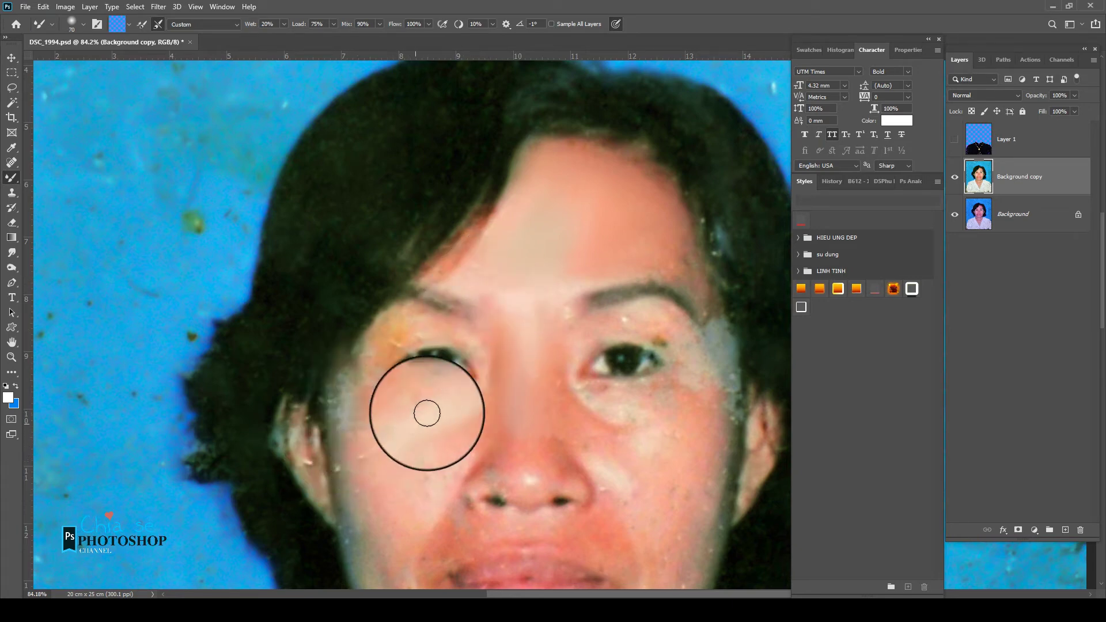
pyautogui.scroll(-3, 511, 328)
pyautogui.hscroll(3, 518, 344)
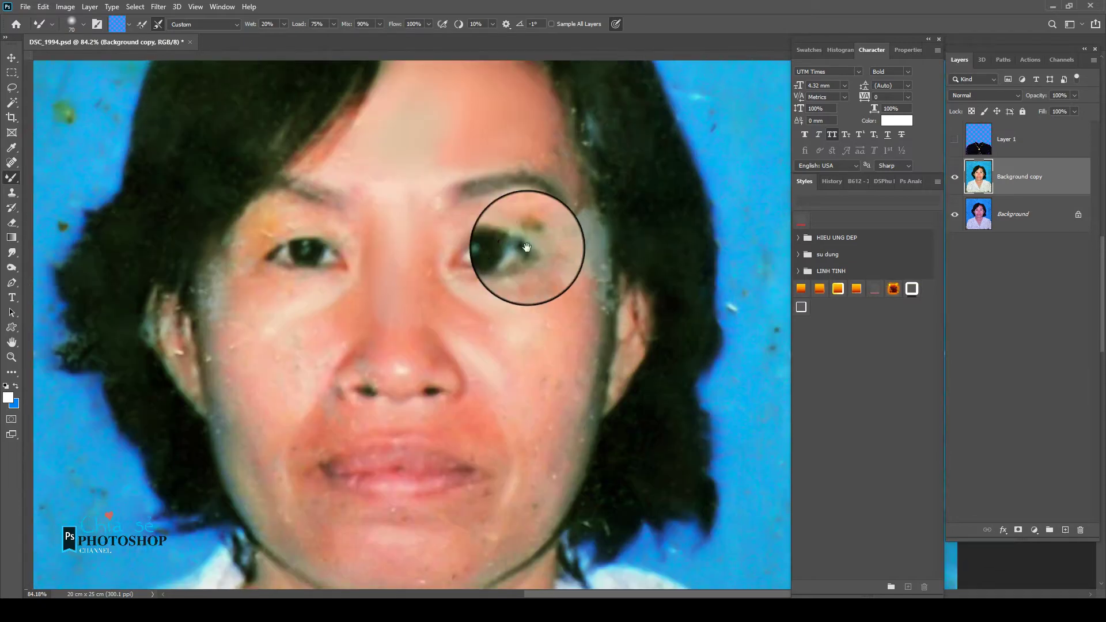
pyautogui.scroll(-3, 485, 427)
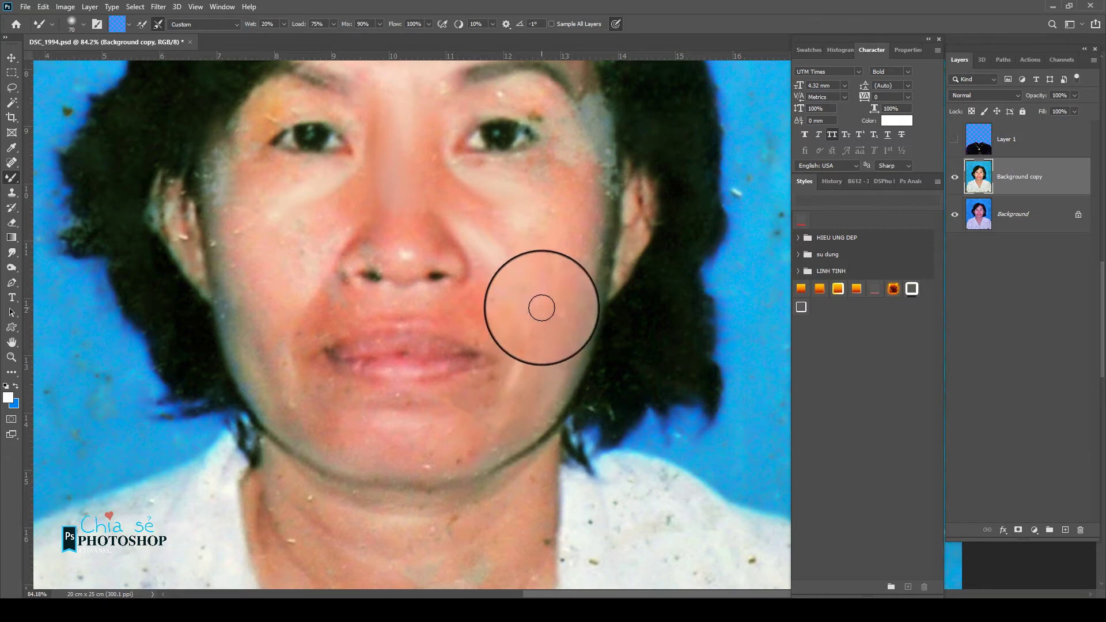
# - Blend the right cheek with a smaller brush and undo the smear around the right eye
pyautogui.moveTo(548, 287); pyautogui.dragTo(582, 241)
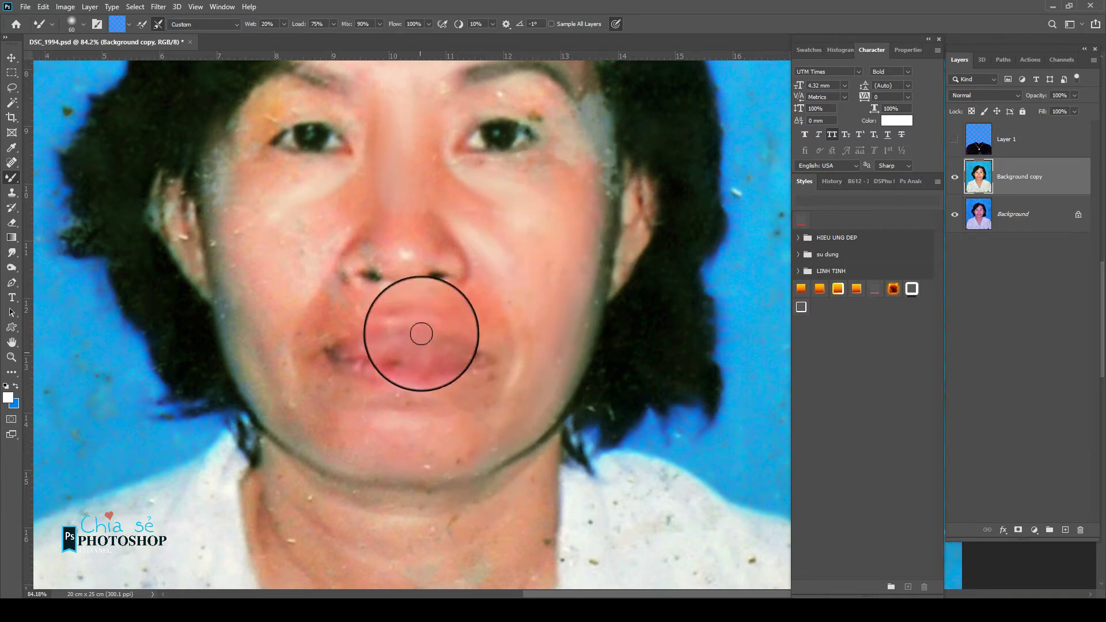
pyautogui.scroll(1, 438, 346)
pyautogui.press('[')
pyautogui.press('[')
pyautogui.moveTo(270, 286)
pyautogui.mouseDown()
pyautogui.moveTo(329, 325)
pyautogui.moveTo(351, 259)
pyautogui.mouseUp()
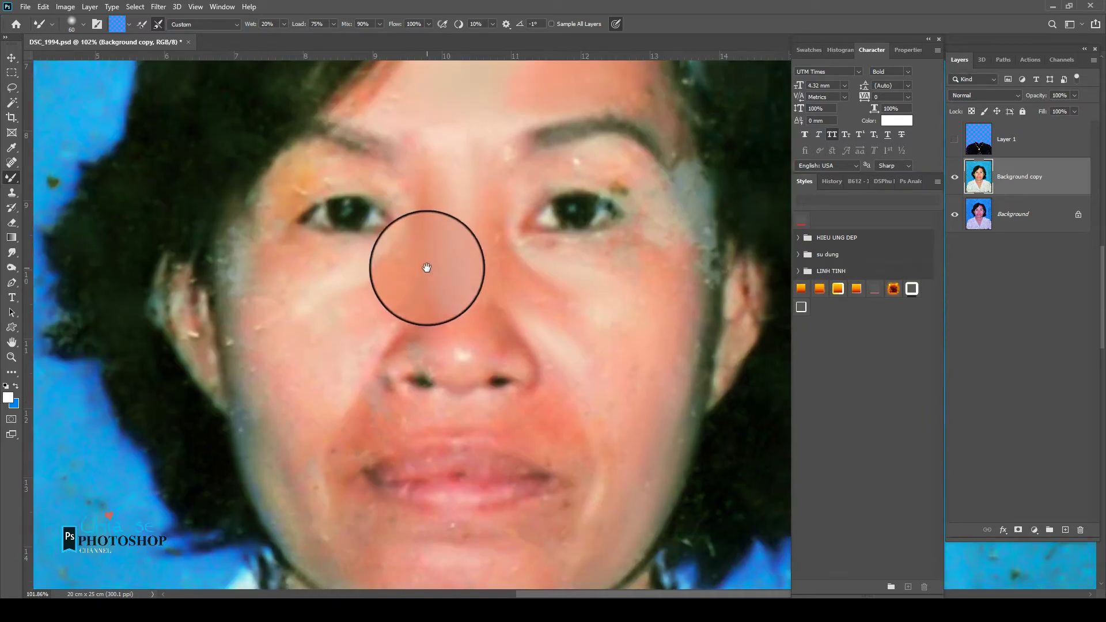
pyautogui.moveTo(426, 267); pyautogui.dragTo(357, 385)
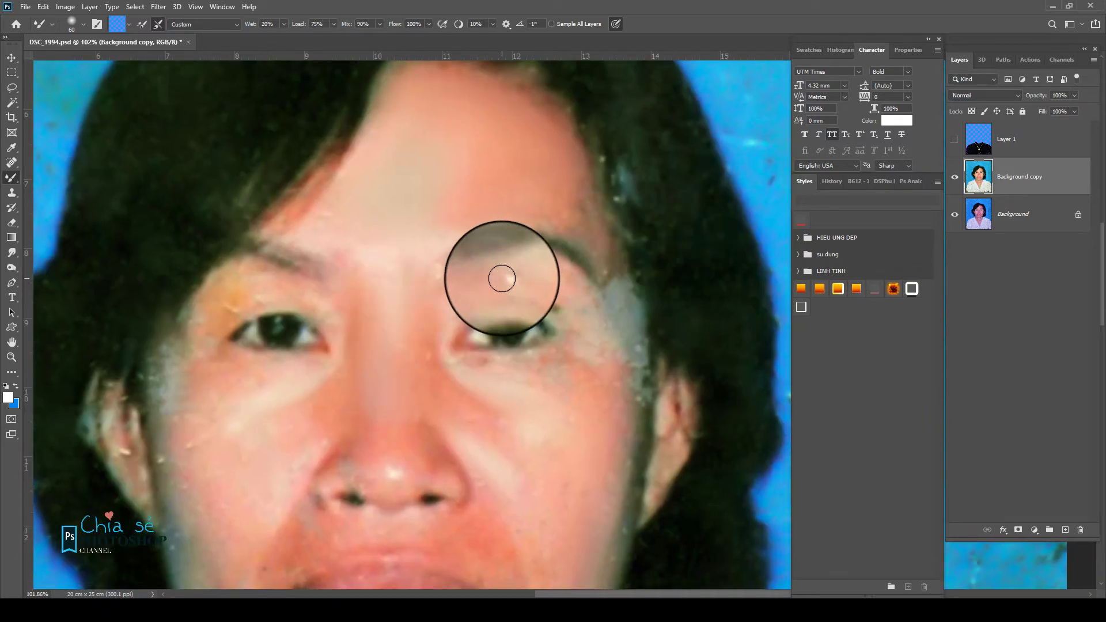
pyautogui.moveTo(500, 281); pyautogui.dragTo(556, 306)
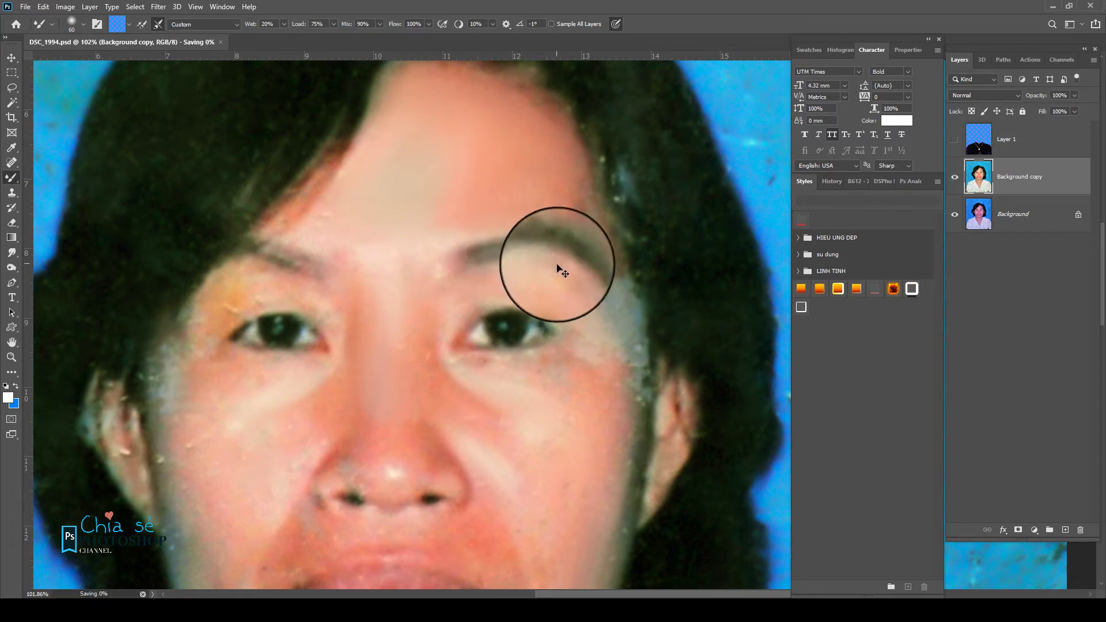
pyautogui.hotkey('ctrl', 'z')
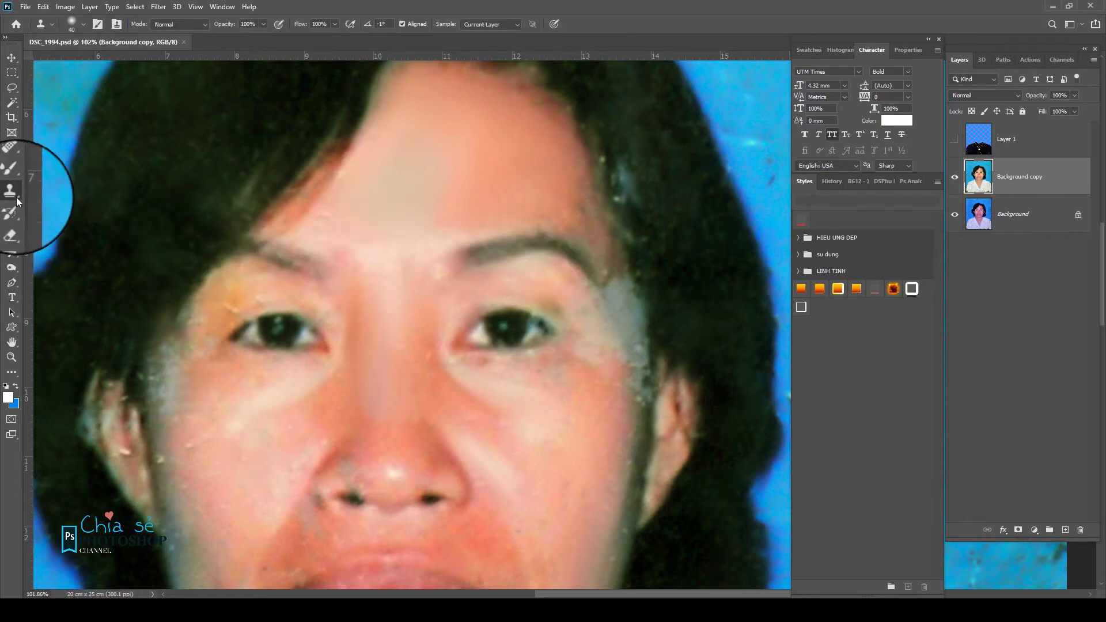
# - Clone clean eyebrow skin at 30% opacity over the nose bridge and nose tip
pyautogui.click(45, 189)
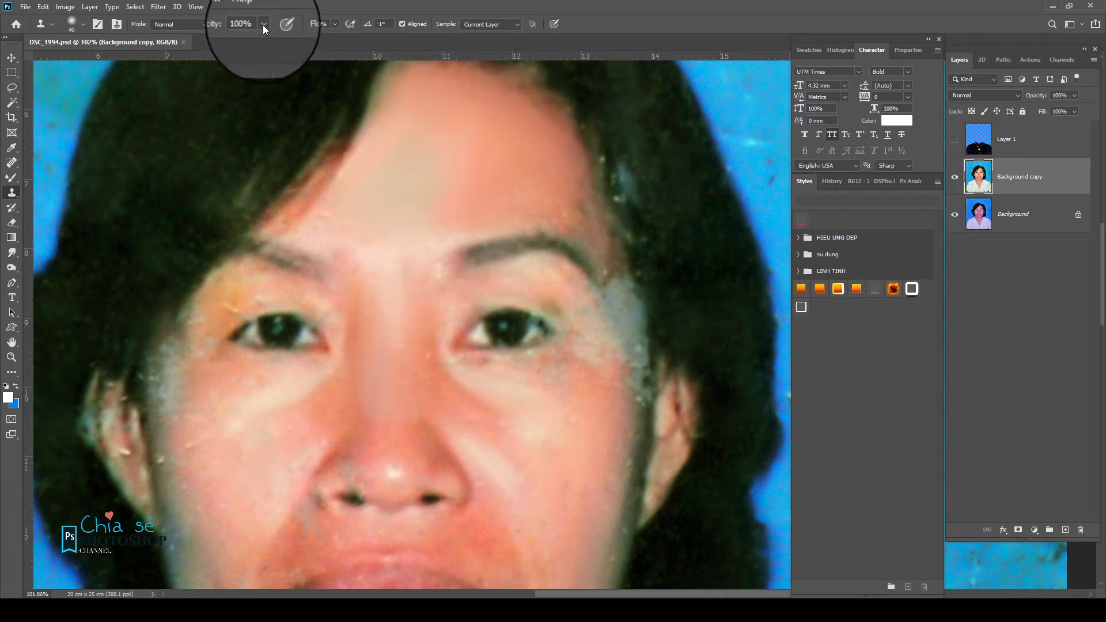
pyautogui.moveTo(213, 38); pyautogui.dragTo(220, 40)
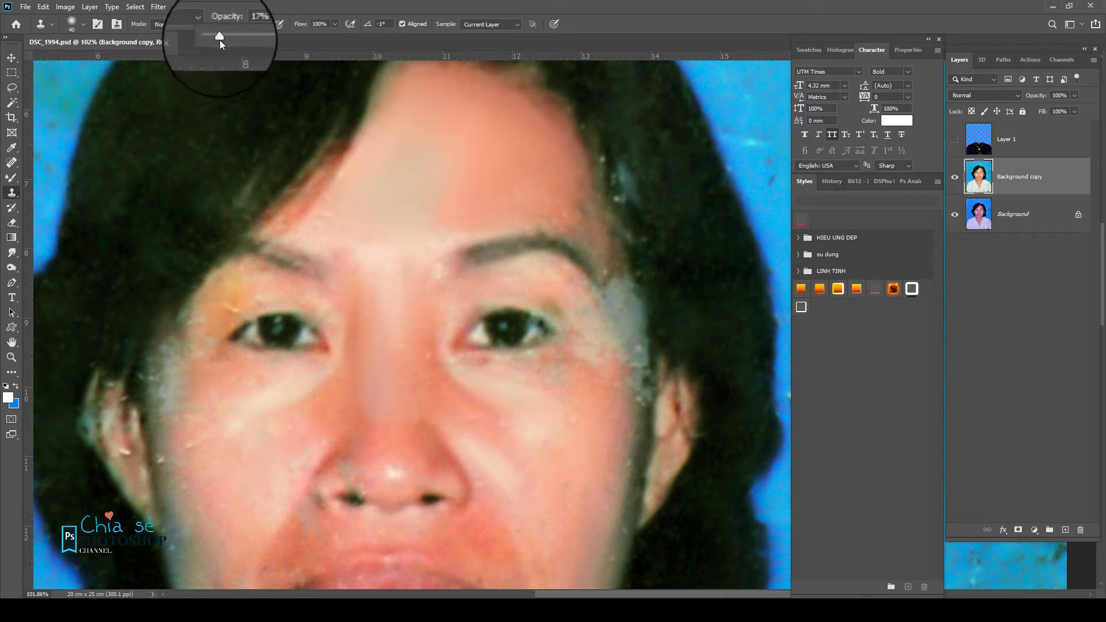
pyautogui.click(519, 198)
pyautogui.click(548, 236)
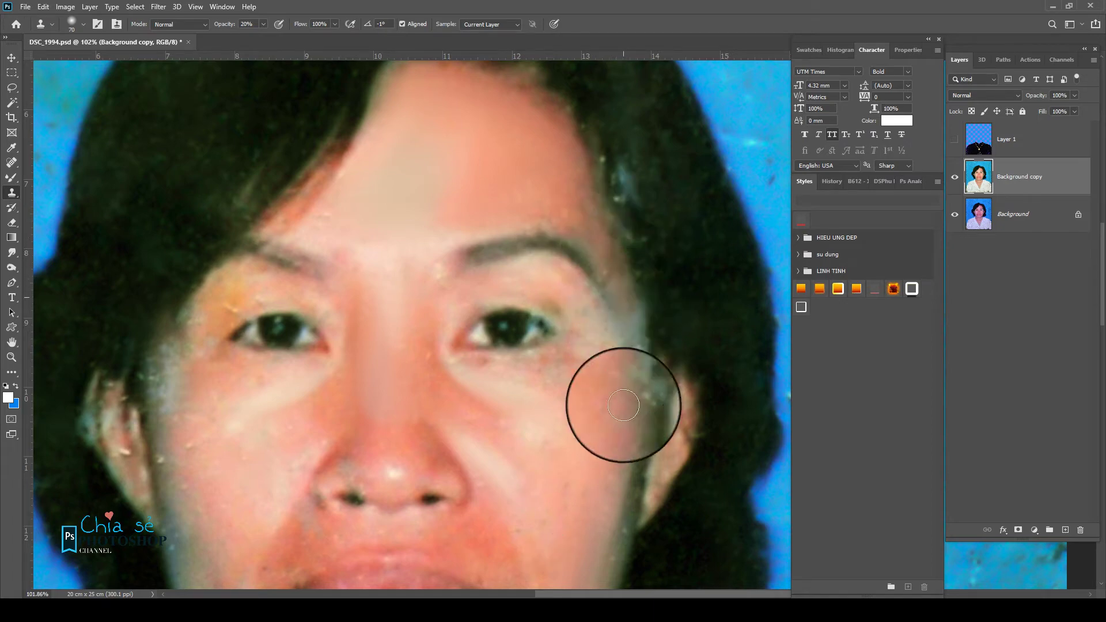
pyautogui.press('3')
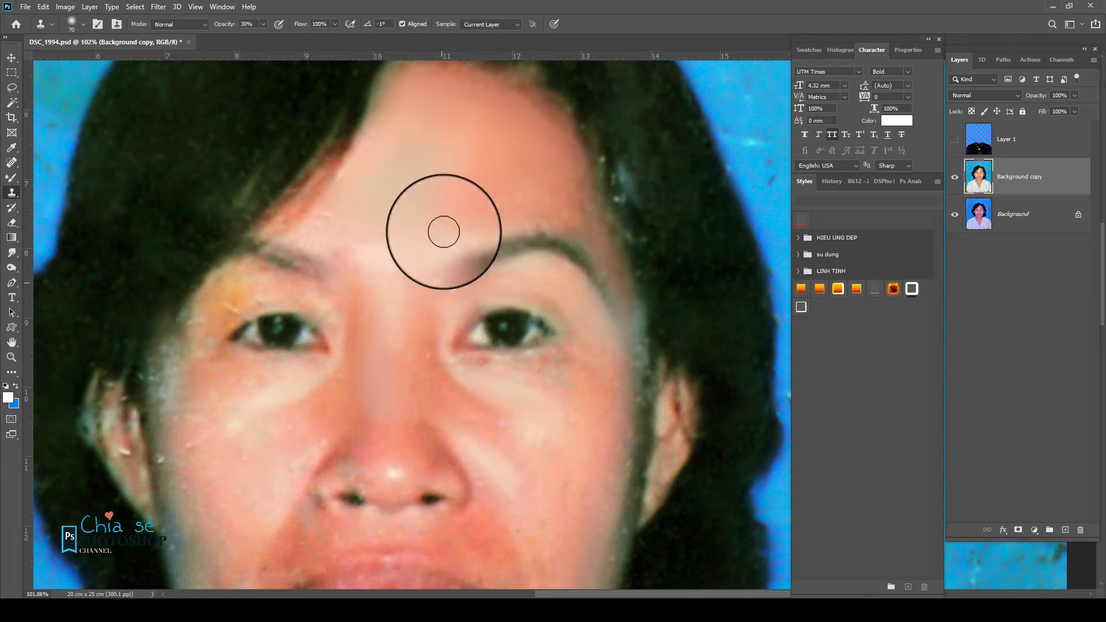
pyautogui.keyDown('alt'); pyautogui.click(569, 135); pyautogui.keyUp('alt')
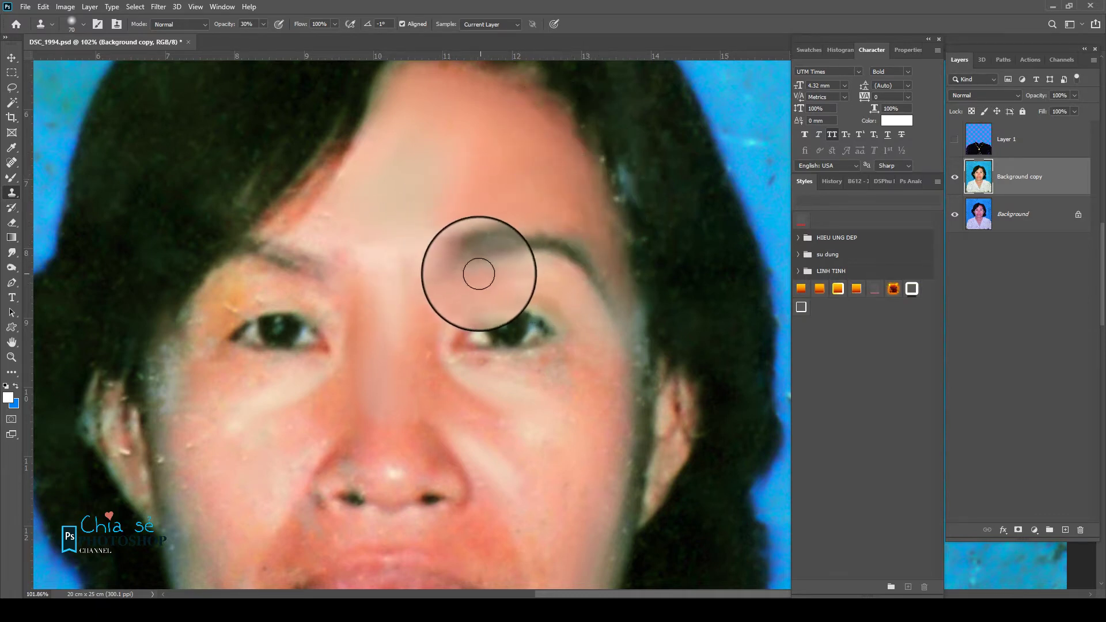
pyautogui.moveTo(414, 307)
pyautogui.mouseDown()
pyautogui.moveTo(425, 370)
pyautogui.moveTo(395, 432)
pyautogui.moveTo(405, 370)
pyautogui.moveTo(381, 429)
pyautogui.moveTo(365, 424)
pyautogui.moveTo(358, 338)
pyautogui.moveTo(314, 408)
pyautogui.moveTo(370, 338)
pyautogui.moveTo(431, 377)
pyautogui.moveTo(412, 375)
pyautogui.moveTo(410, 389)
pyautogui.moveTo(429, 395)
pyautogui.moveTo(383, 426)
pyautogui.moveTo(447, 415)
pyautogui.moveTo(451, 363)
pyautogui.mouseUp()
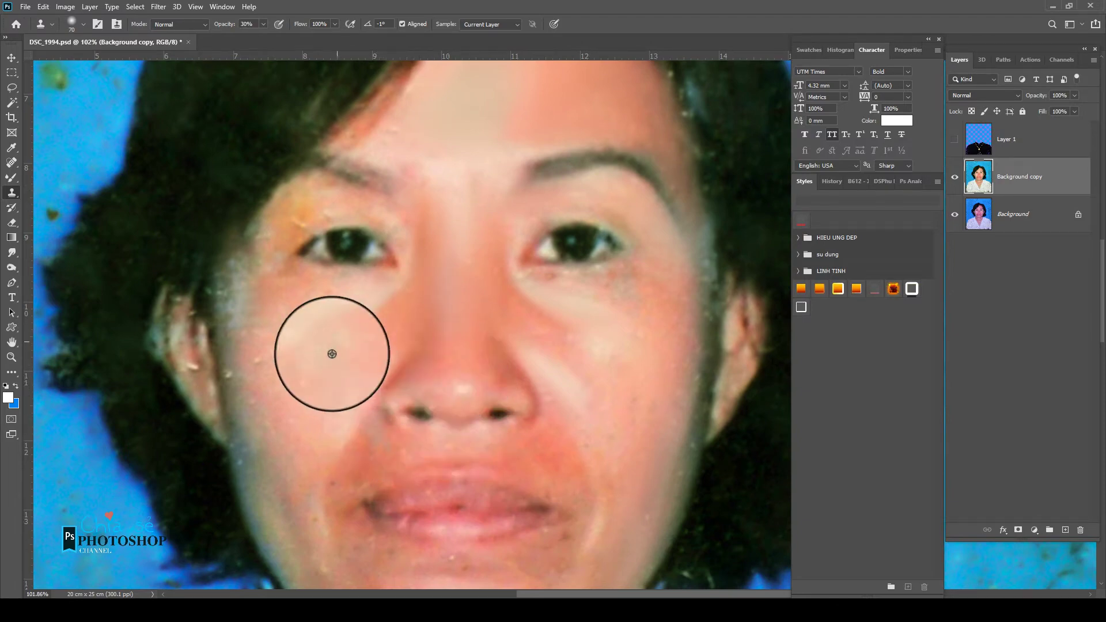
# - Clone over the left cheek, lip corners and mouth-to-nostril shadows with a size 50 brush
pyautogui.moveTo(286, 348)
pyautogui.mouseDown()
pyautogui.moveTo(301, 316)
pyautogui.moveTo(247, 365)
pyautogui.moveTo(234, 271)
pyautogui.moveTo(254, 450)
pyautogui.moveTo(236, 383)
pyautogui.moveTo(282, 363)
pyautogui.moveTo(246, 320)
pyautogui.moveTo(316, 202)
pyautogui.moveTo(252, 240)
pyautogui.moveTo(319, 197)
pyautogui.moveTo(341, 208)
pyautogui.moveTo(254, 242)
pyautogui.moveTo(296, 192)
pyautogui.moveTo(299, 222)
pyautogui.moveTo(237, 267)
pyautogui.moveTo(213, 343)
pyautogui.moveTo(230, 276)
pyautogui.moveTo(247, 333)
pyautogui.moveTo(247, 395)
pyautogui.moveTo(278, 391)
pyautogui.moveTo(285, 322)
pyautogui.mouseUp()
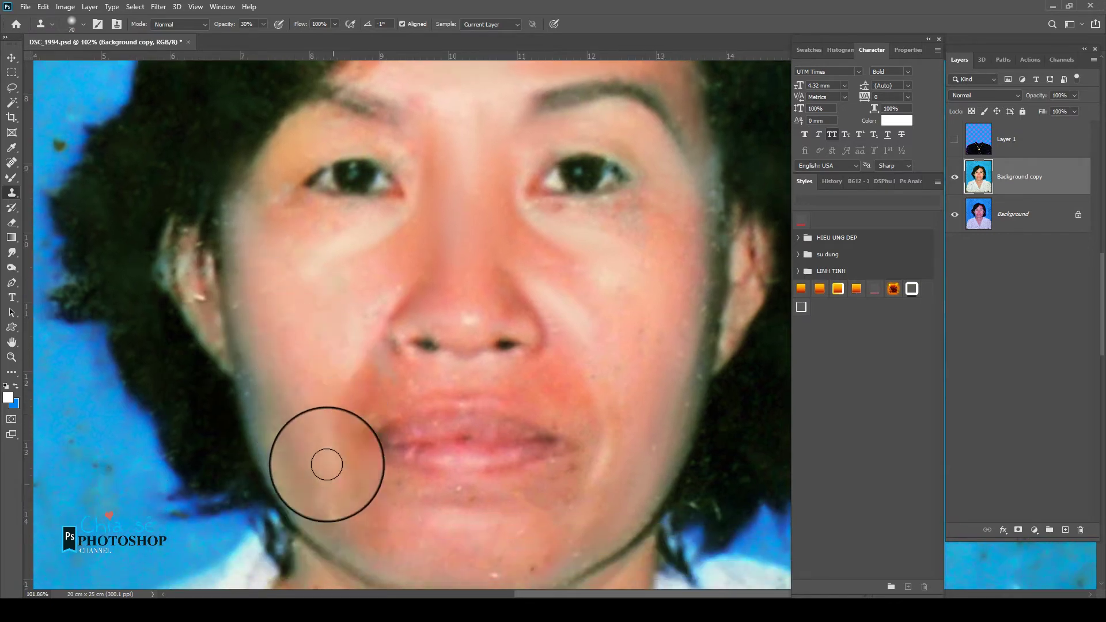
pyautogui.press('[')
pyautogui.press('[')
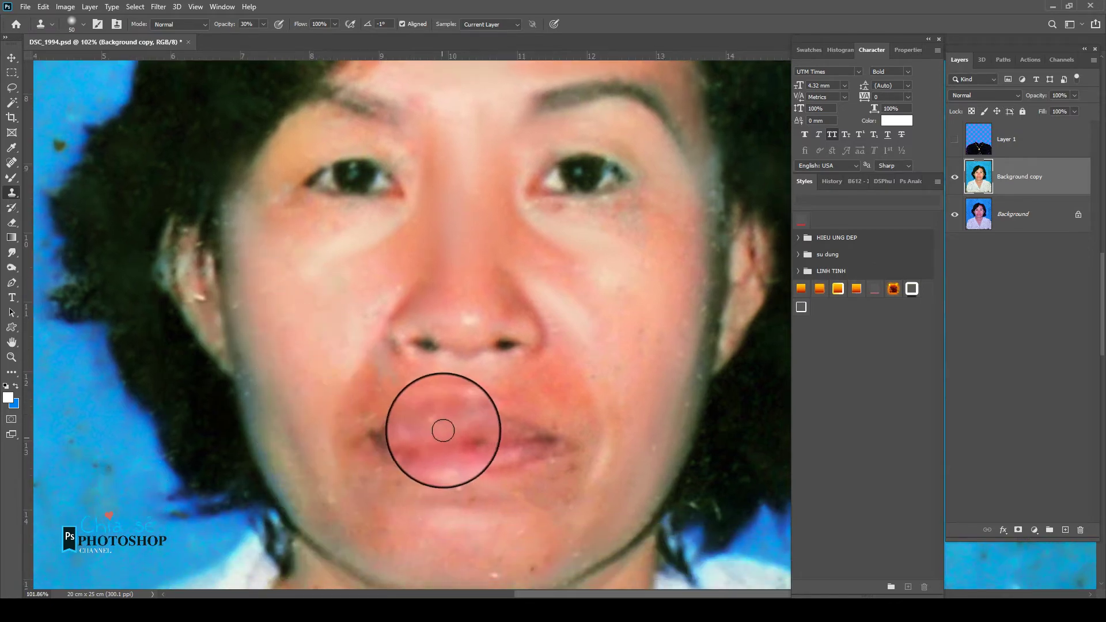
pyautogui.moveTo(416, 438); pyautogui.dragTo(513, 441)
pyautogui.moveTo(539, 428)
pyautogui.mouseDown()
pyautogui.moveTo(386, 387)
pyautogui.moveTo(495, 272)
pyautogui.mouseUp()
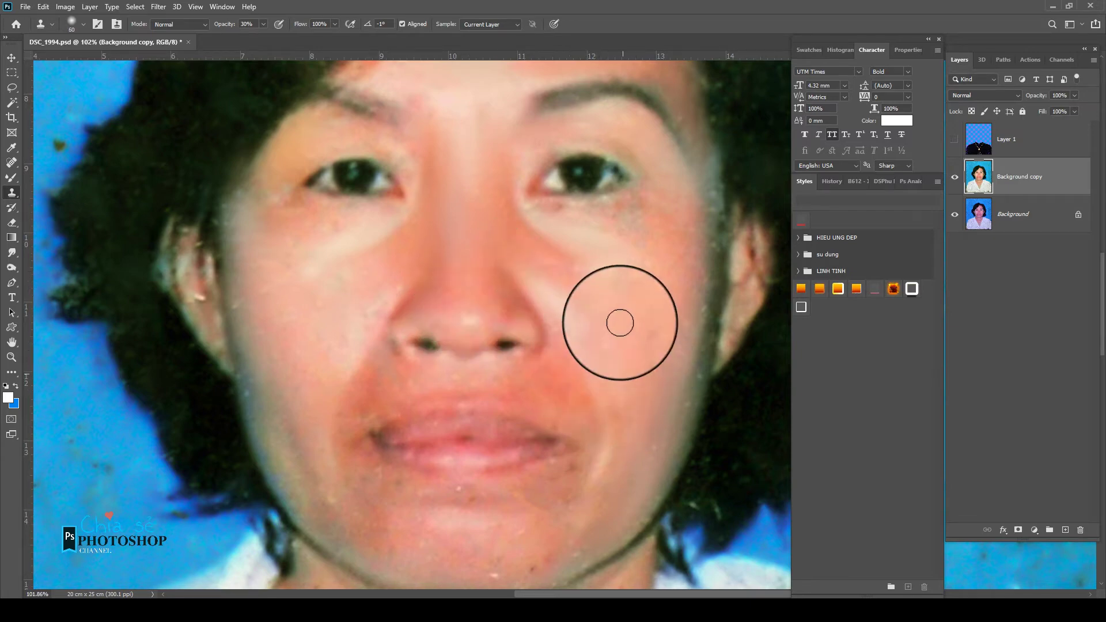
# - Clone lighter skin under the right eye and along the face edge near the ear
pyautogui.moveTo(588, 271); pyautogui.dragTo(608, 232)
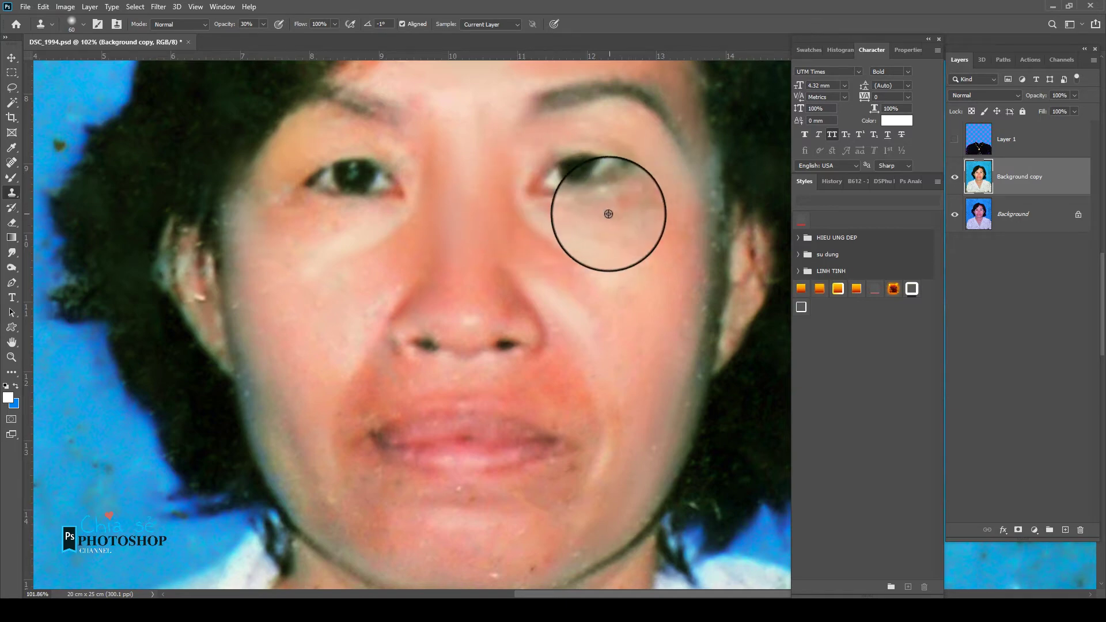
pyautogui.keyDown('alt'); pyautogui.click(537, 205); pyautogui.keyUp('alt')
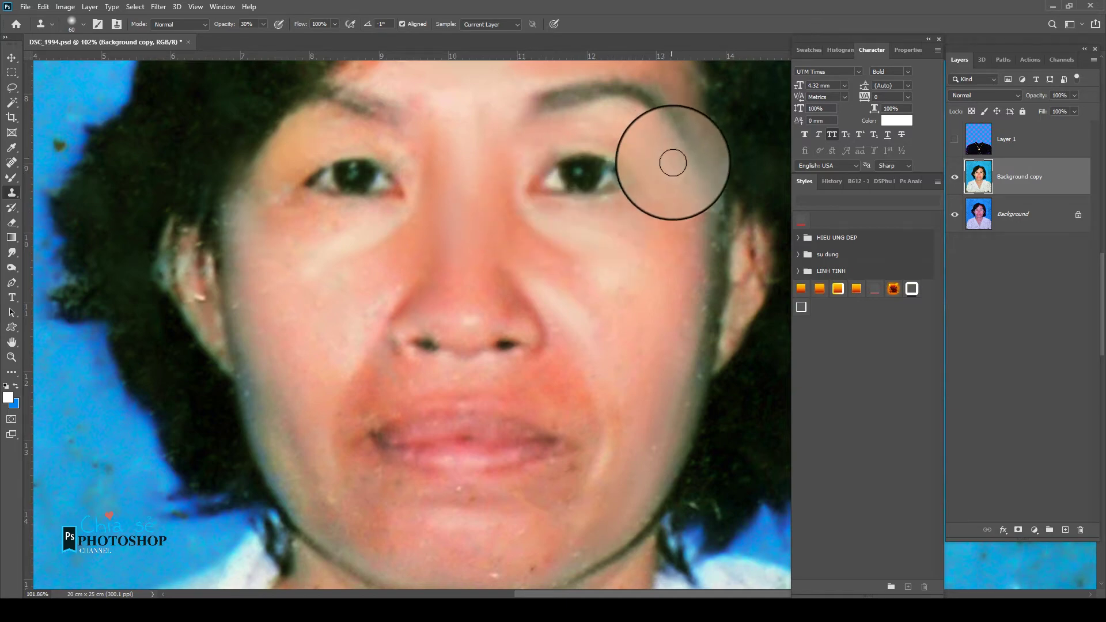
pyautogui.moveTo(721, 227)
pyautogui.mouseDown()
pyautogui.moveTo(707, 345)
pyautogui.moveTo(679, 412)
pyautogui.moveTo(667, 382)
pyautogui.mouseUp()
pyautogui.scroll(-3, 633, 403)
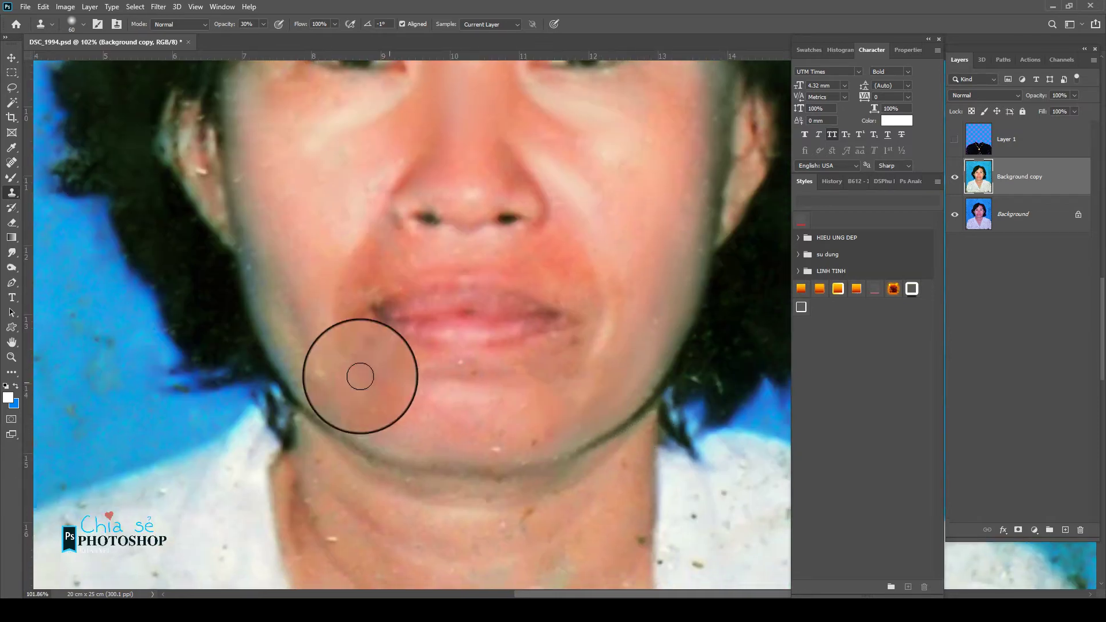
pyautogui.scroll(2, 374, 421)
pyautogui.hscroll(-2, 374, 420)
pyautogui.scroll(3, 383, 444)
pyautogui.scroll(2, 346, 425)
pyautogui.hscroll(-1, 346, 424)
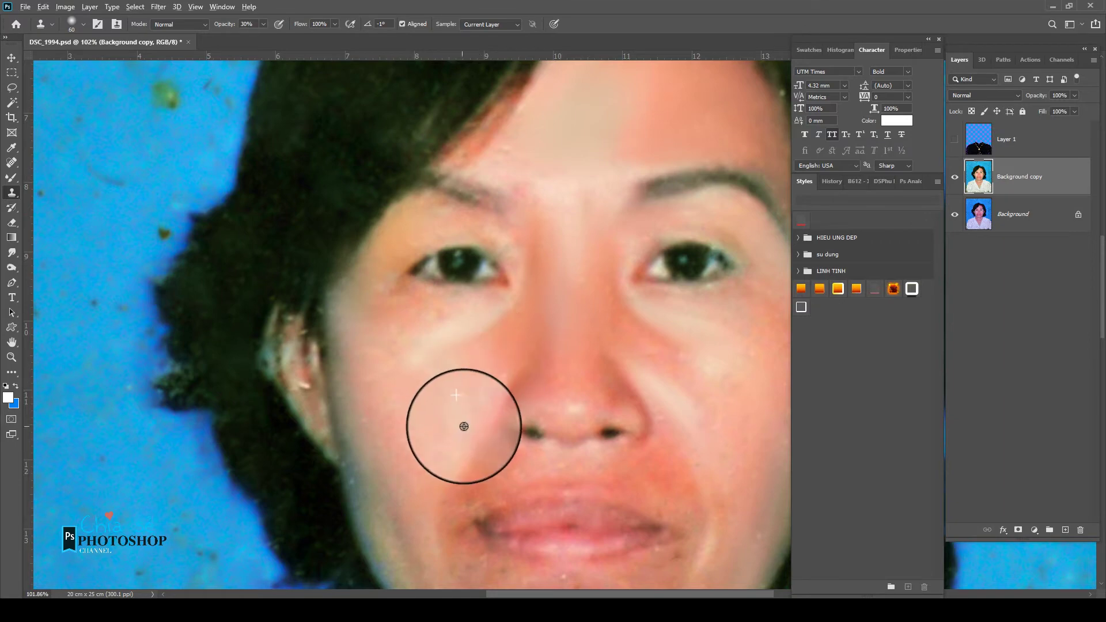
pyautogui.scroll(-2, 495, 449)
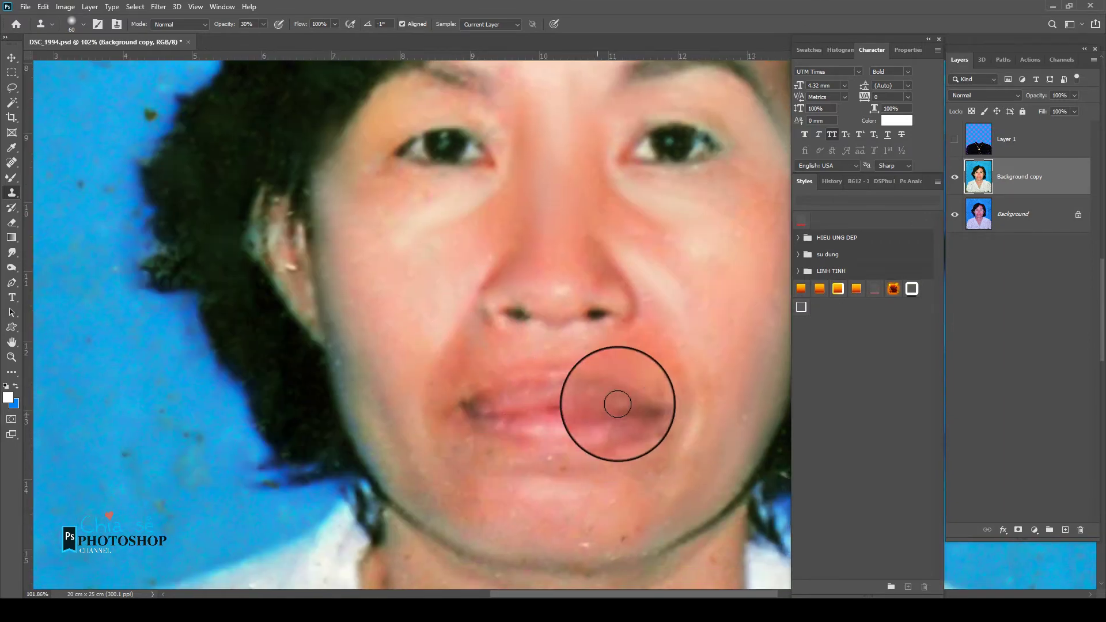
# - Smear the skin between nose and upper lip and the chin's dark spots with the Mixer Brush
pyautogui.press('b')
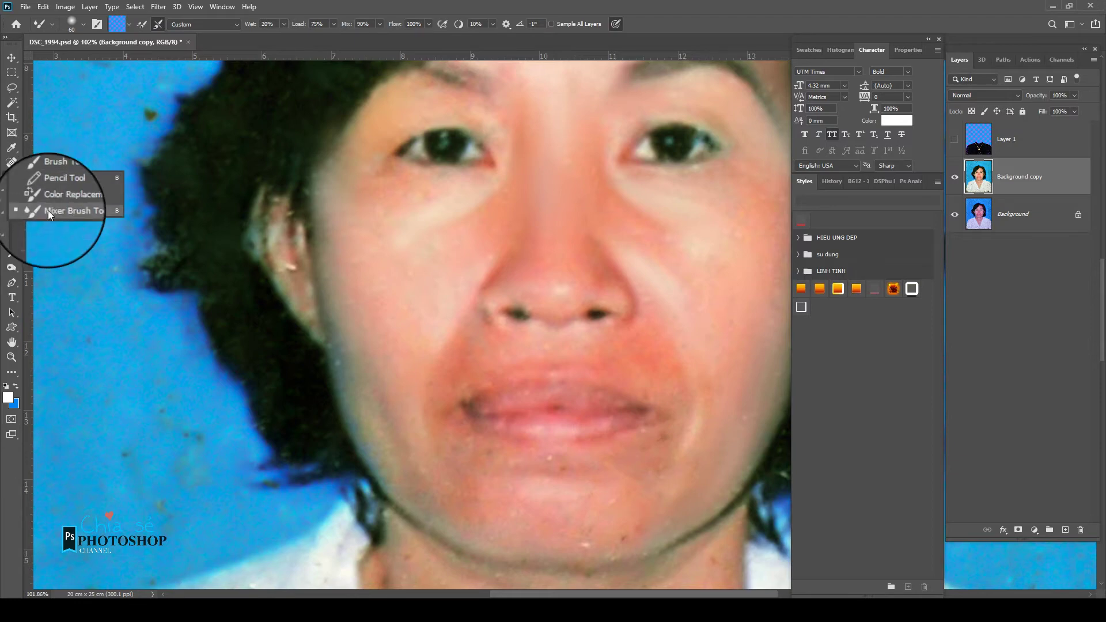
pyautogui.click(47, 210)
pyautogui.scroll(1, 516, 396)
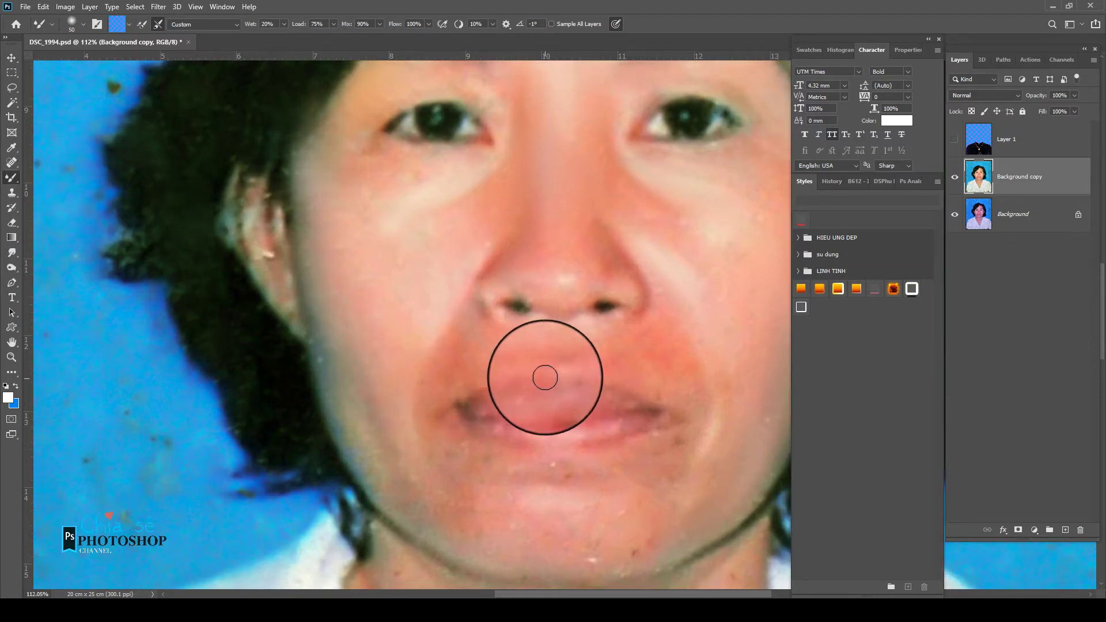
pyautogui.moveTo(538, 375); pyautogui.dragTo(525, 296)
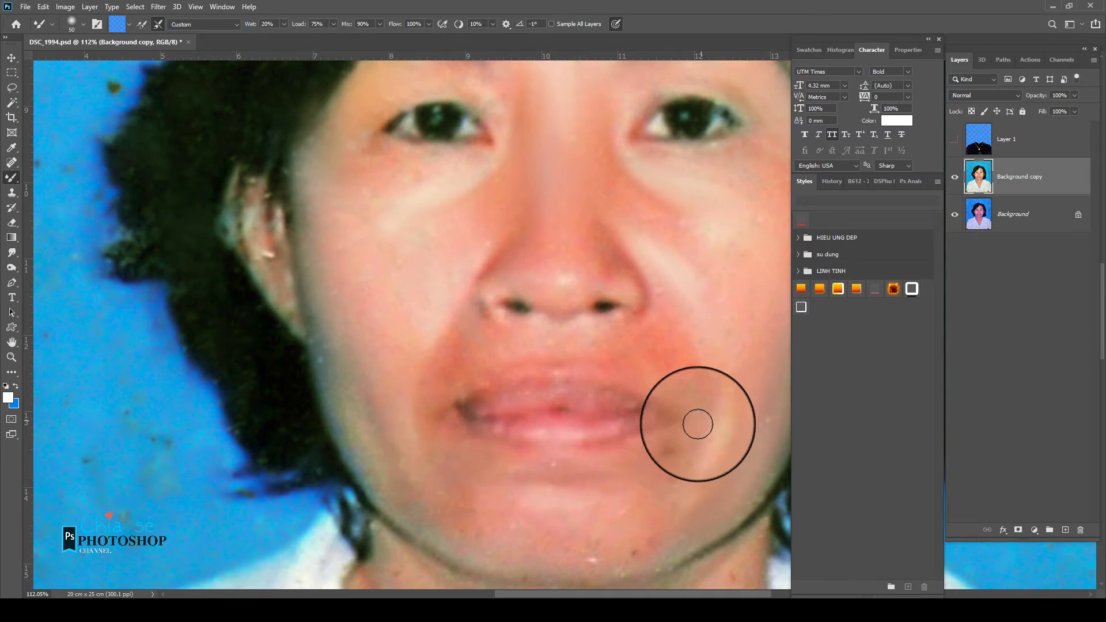
pyautogui.scroll(-3, 632, 459)
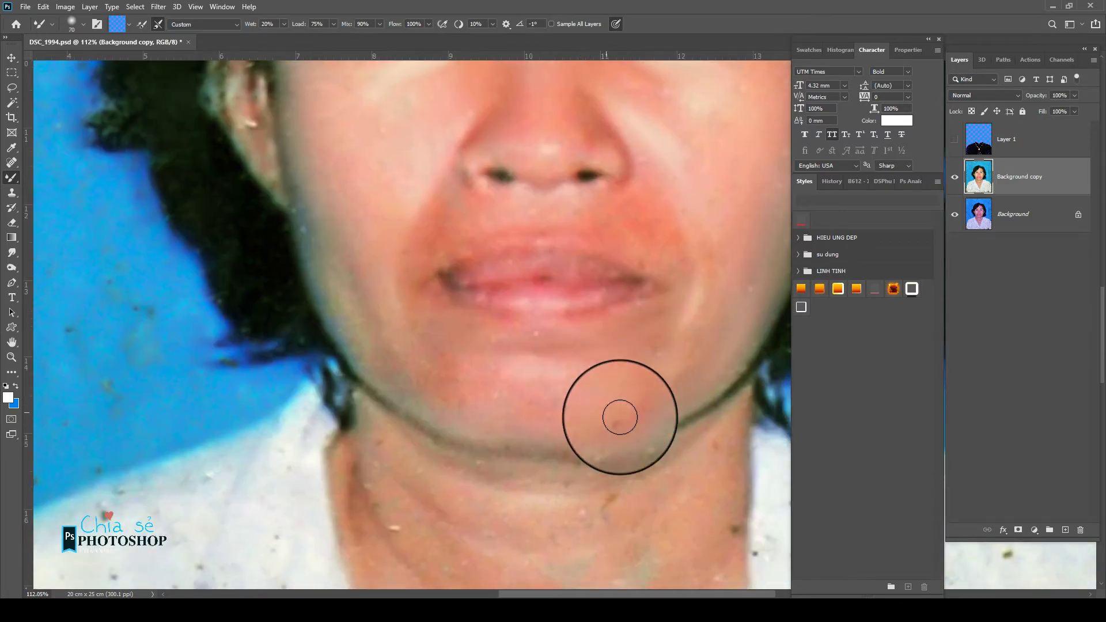
pyautogui.moveTo(593, 431); pyautogui.dragTo(612, 432)
# - Smooth the chin skin below the lips with brush sizes 80 then 70
pyautogui.press(']')
pyautogui.moveTo(667, 331); pyautogui.dragTo(517, 380)
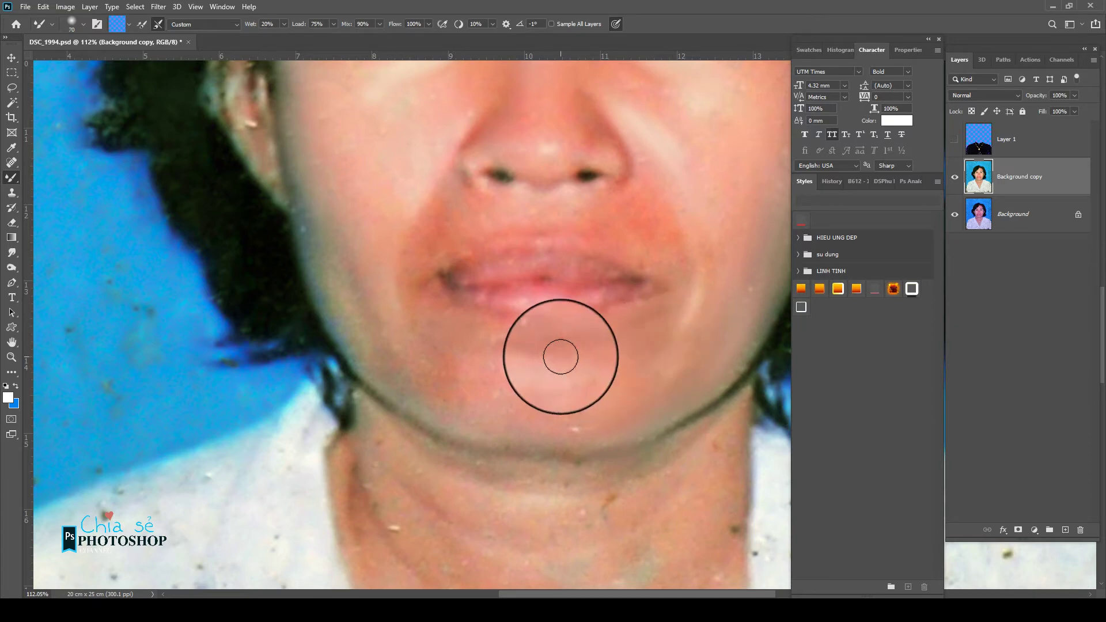
pyautogui.press('[')
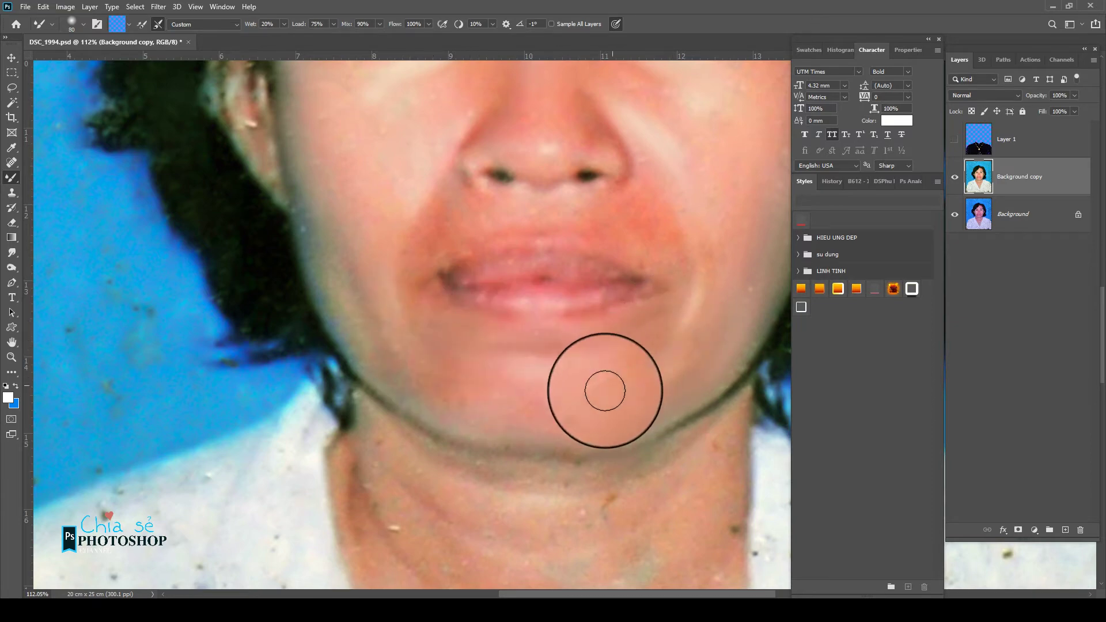
pyautogui.moveTo(600, 390)
pyautogui.mouseDown()
pyautogui.moveTo(544, 425)
pyautogui.moveTo(595, 493)
pyautogui.moveTo(561, 476)
pyautogui.moveTo(614, 459)
pyautogui.moveTo(419, 425)
pyautogui.mouseUp()
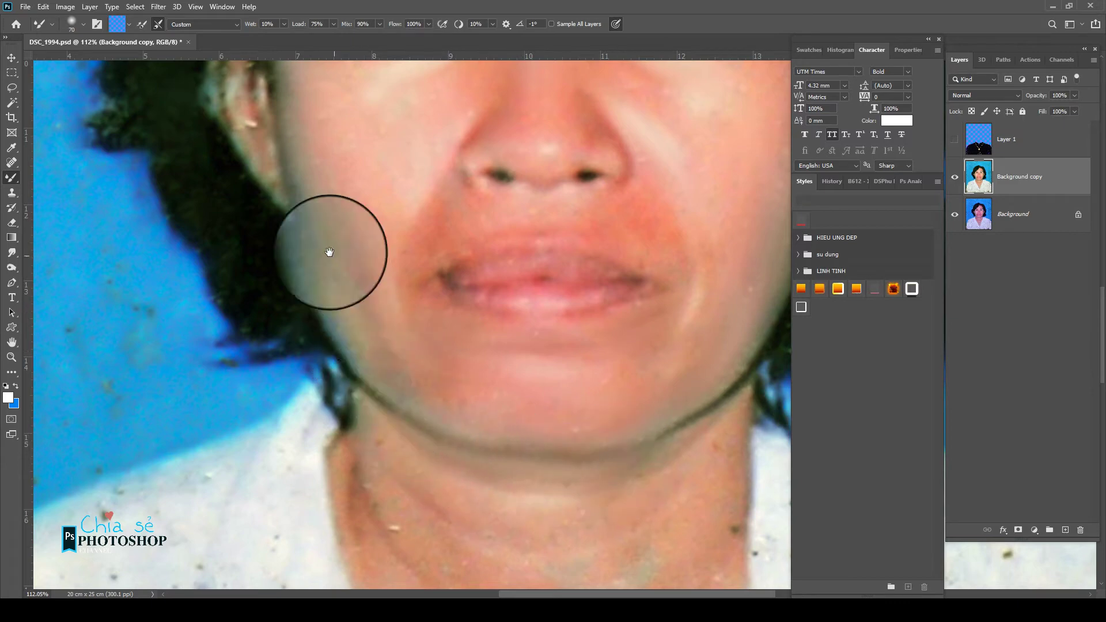
pyautogui.scroll(5, 288, 382)
pyautogui.scroll(2, 291, 365)
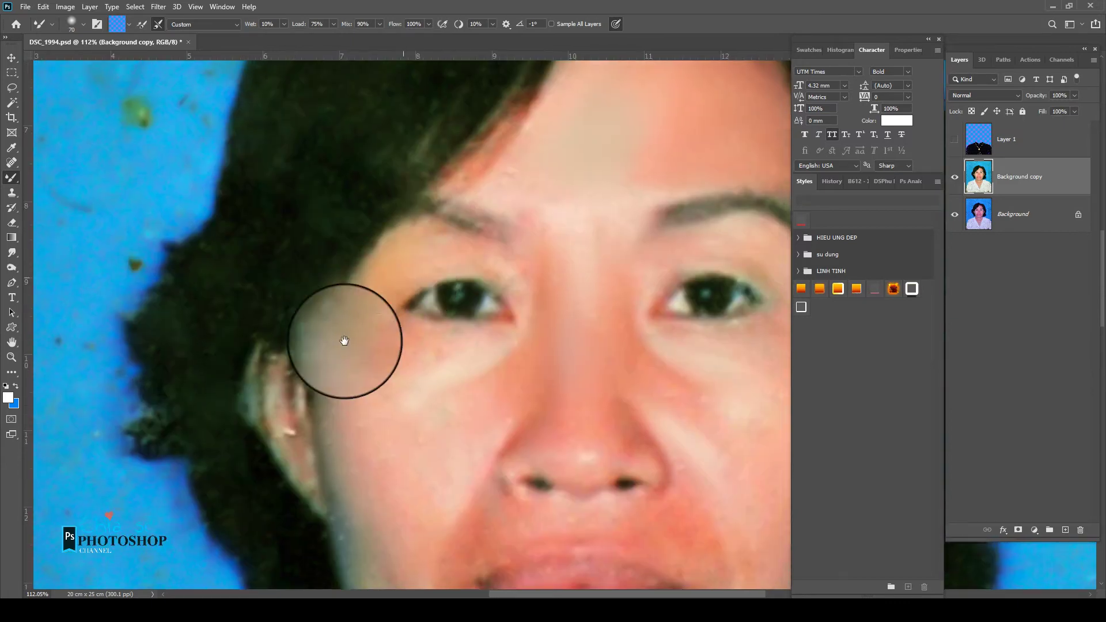
pyautogui.scroll(3, 325, 308)
pyautogui.hscroll(3, 346, 314)
pyautogui.scroll(1, 494, 210)
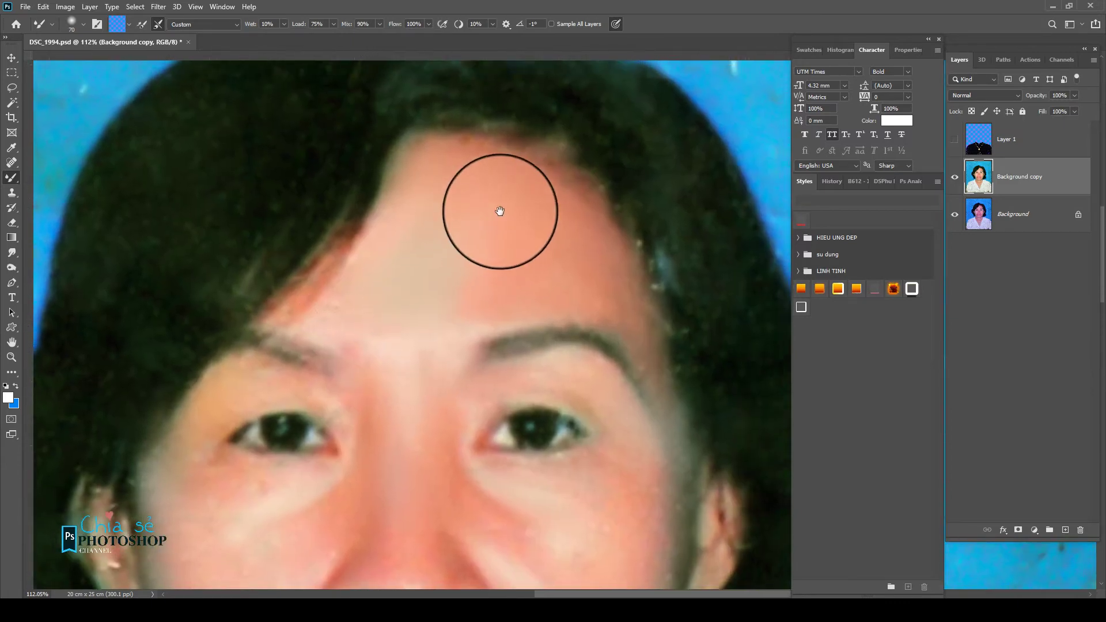
pyautogui.press('j')
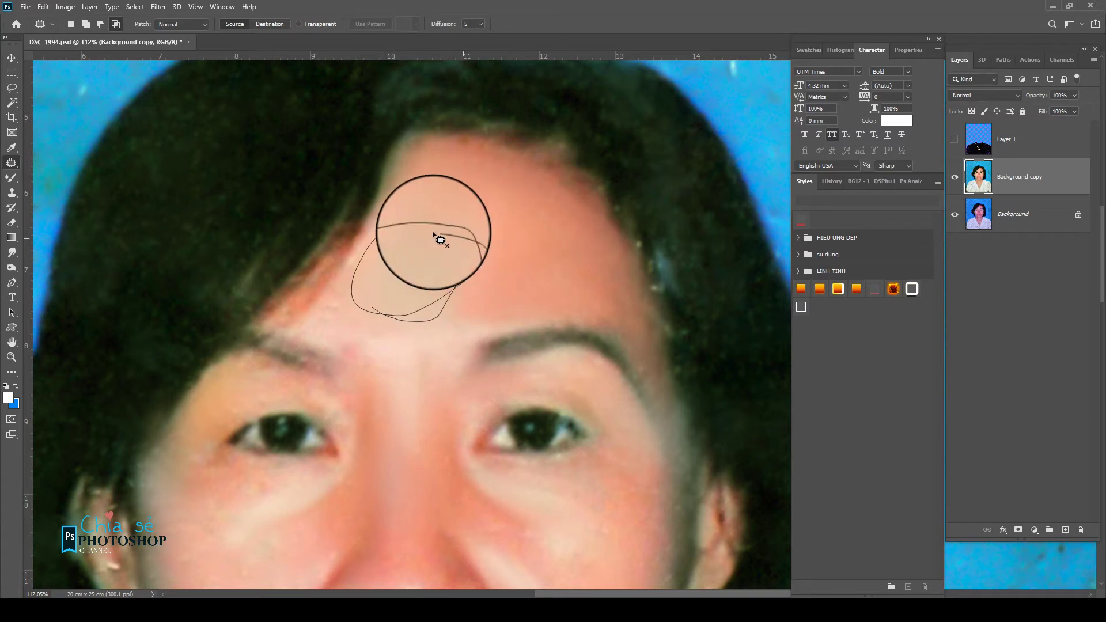
# - Feather a forehead selection by 20 px and colour-balance it to Yellow–Blue -13, Cyan–Red +43
pyautogui.moveTo(433, 236); pyautogui.dragTo(432, 230)
pyautogui.hotkey('shift', 'F6')
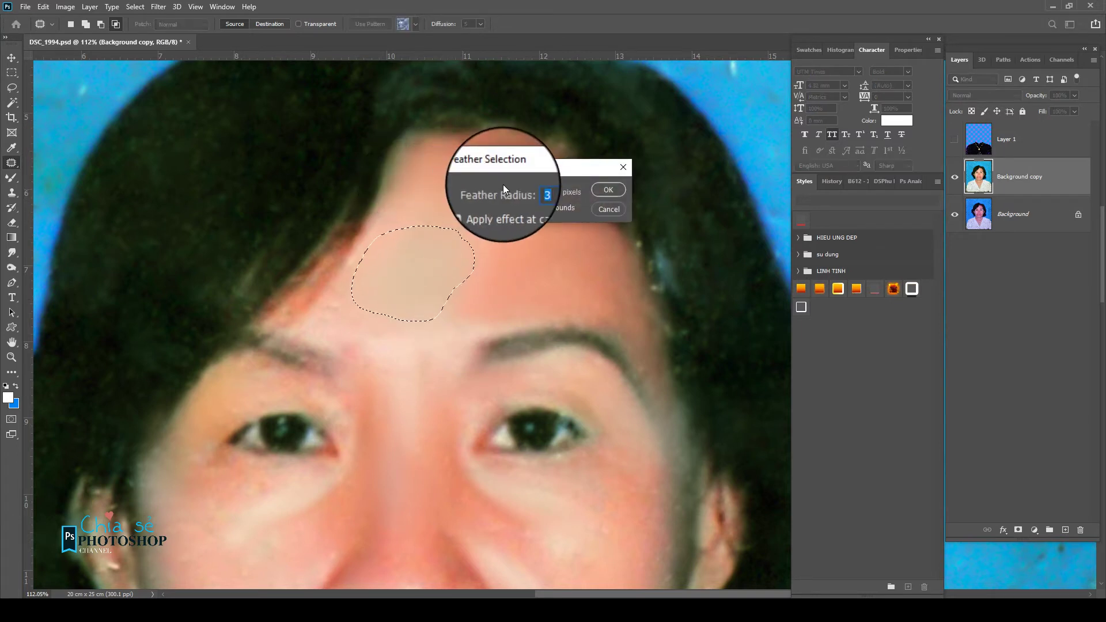
pyautogui.write('20')
pyautogui.press('Return')
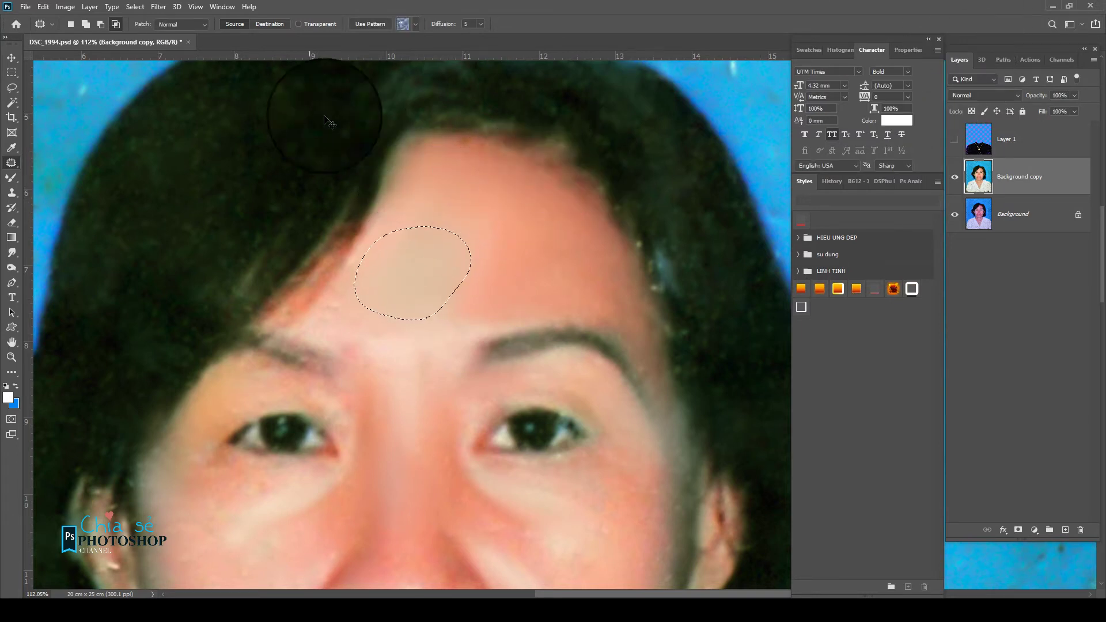
pyautogui.hotkey('ctrl', 'b')
pyautogui.moveTo(781, 120); pyautogui.dragTo(783, 119)
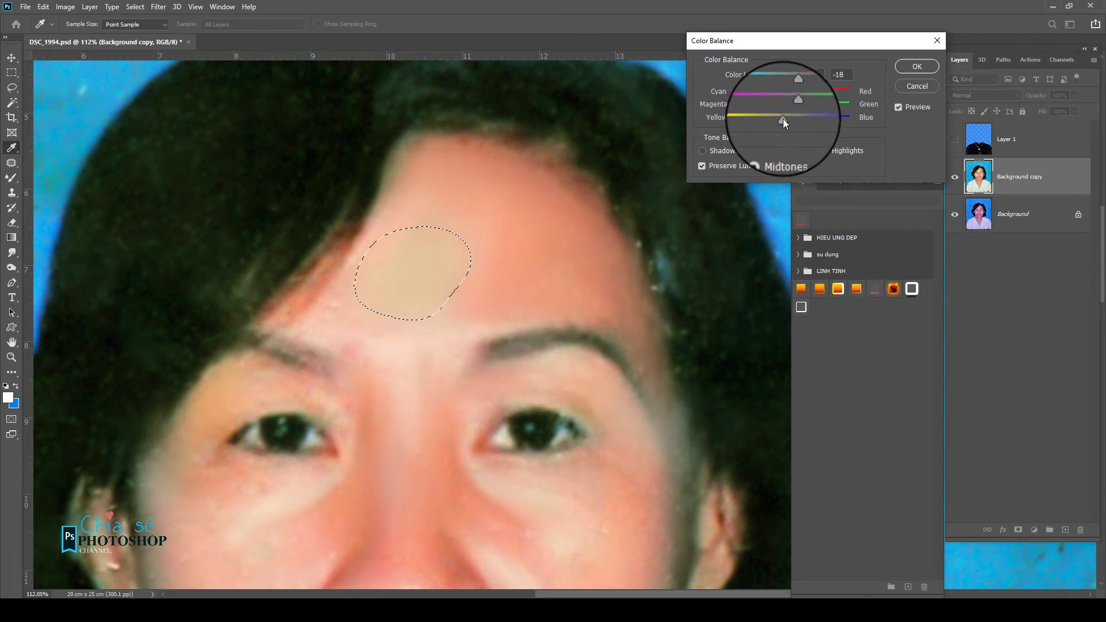
pyautogui.click(818, 89)
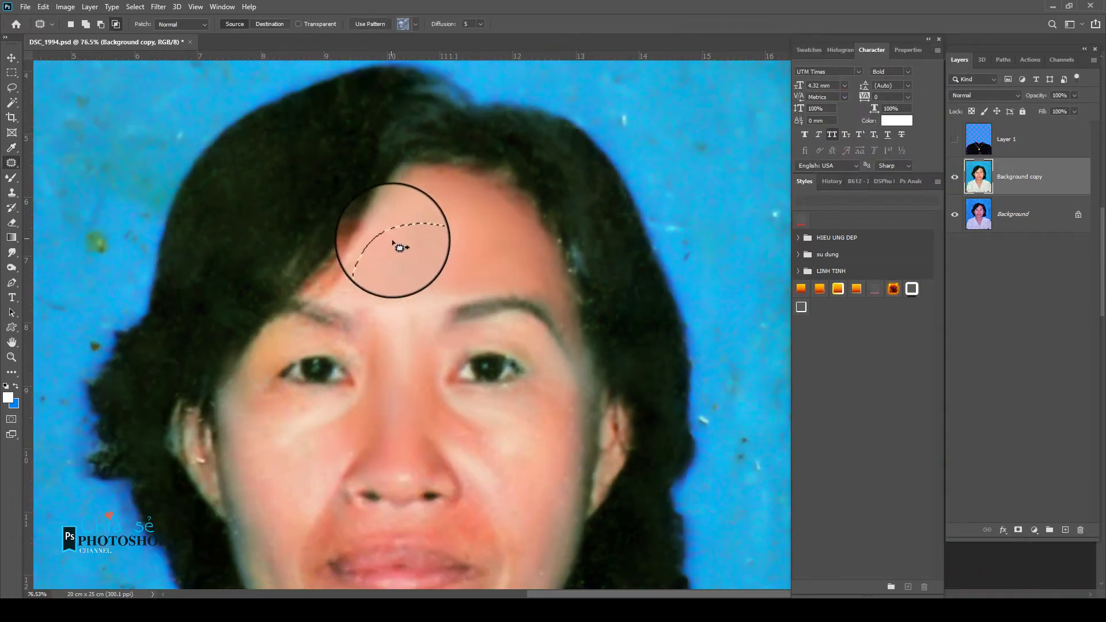
pyautogui.hotkey('ctrl', 'd')
# - Select and feather the face skin, then colour-balance it toward red (Cyan–Red +45)
pyautogui.scroll(-3, 501, 295)
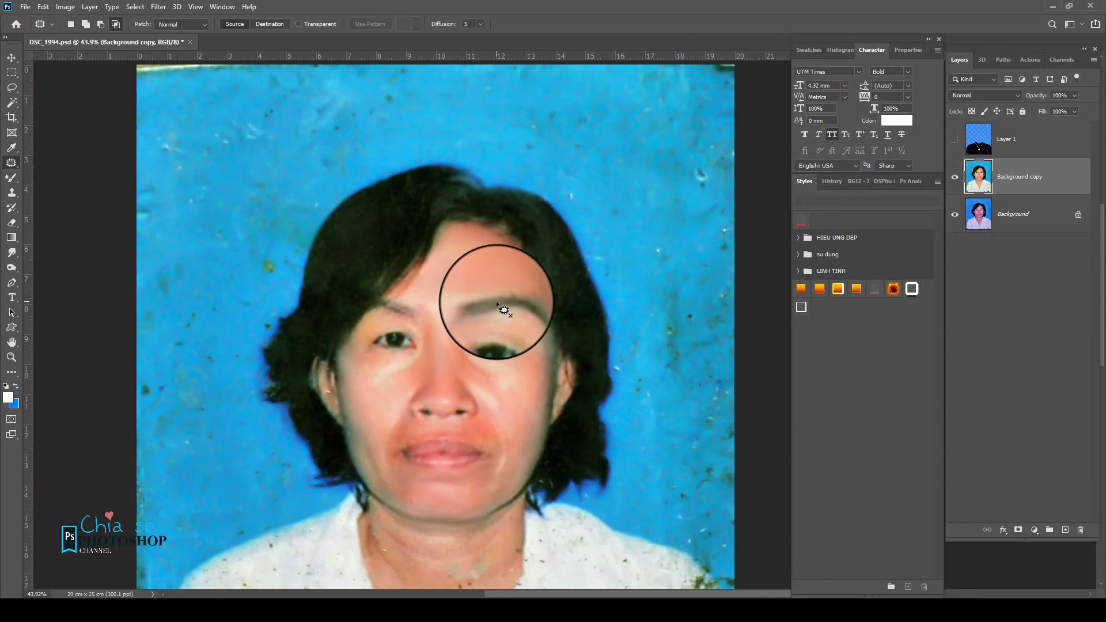
pyautogui.scroll(1, 501, 295)
pyautogui.scroll(-3, 326, 436)
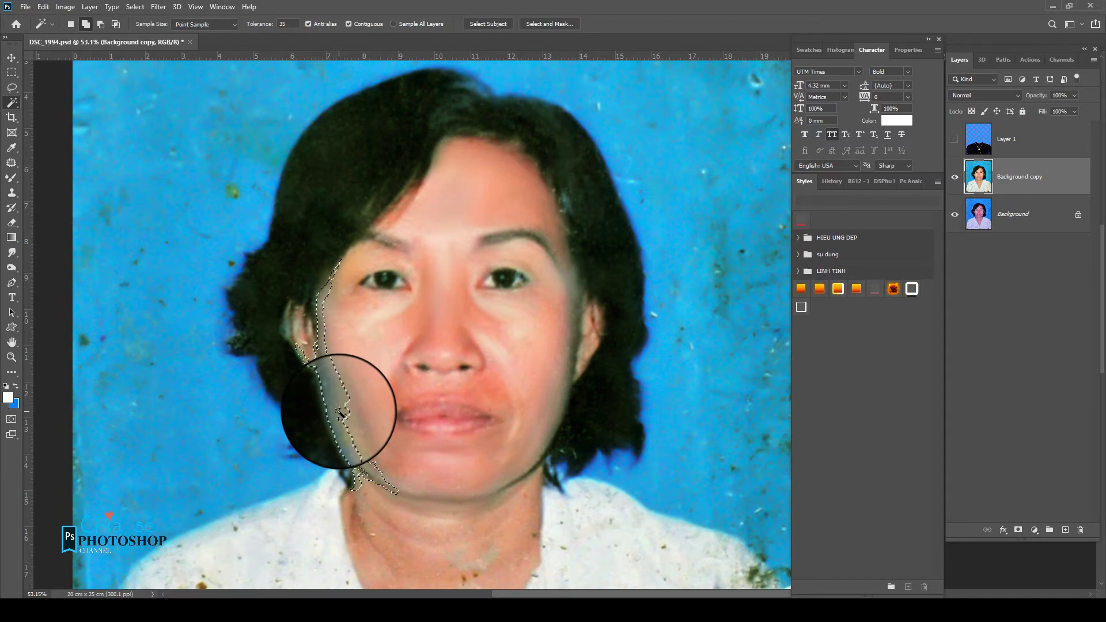
pyautogui.moveTo(340, 413)
pyautogui.mouseDown()
pyautogui.moveTo(549, 462)
pyautogui.moveTo(561, 293)
pyautogui.mouseUp()
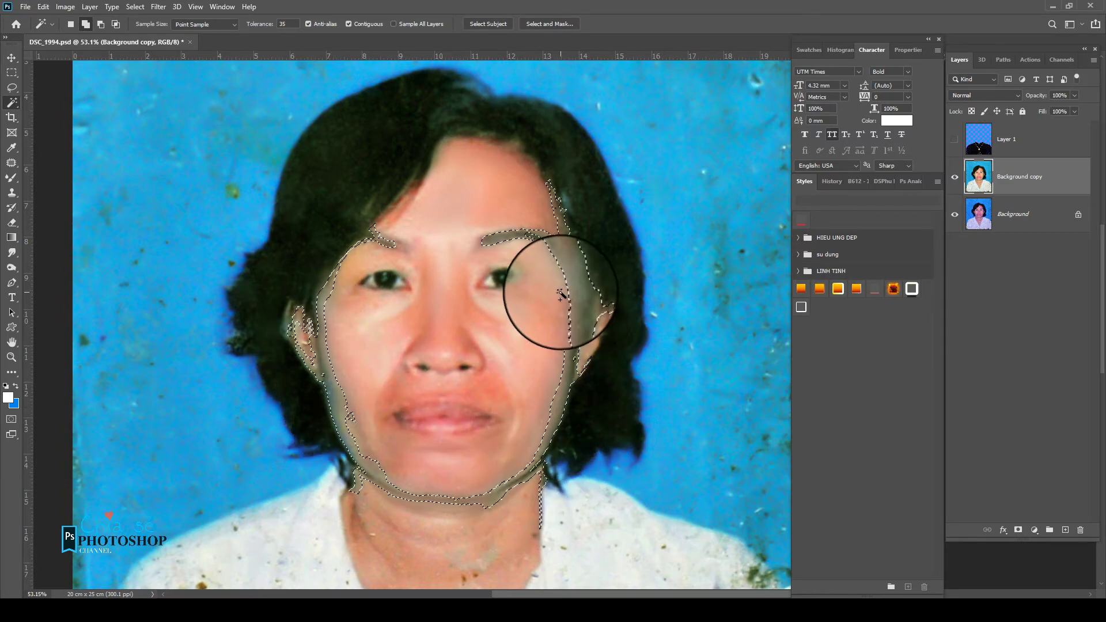
pyautogui.hotkey('shift', 'F6')
pyautogui.press('Return')
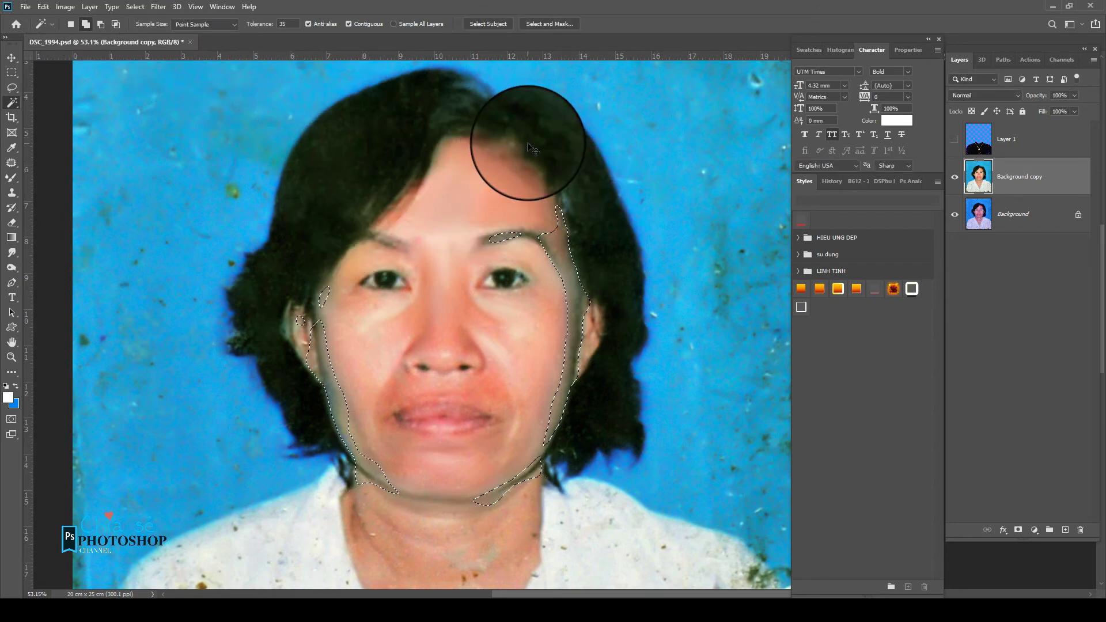
pyautogui.hotkey('ctrl', 'b')
pyautogui.moveTo(792, 120); pyautogui.dragTo(820, 101)
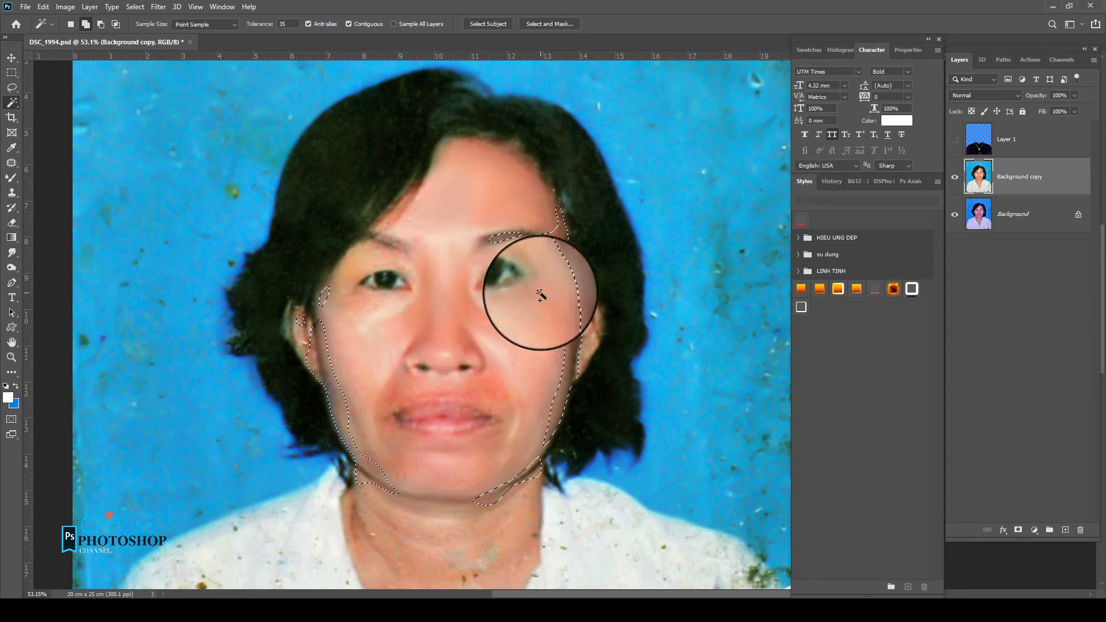
# - Lasso the nose-and-mouth area, feather it 20 px, and set Selective Color Reds Yellow to +4
pyautogui.press('l')
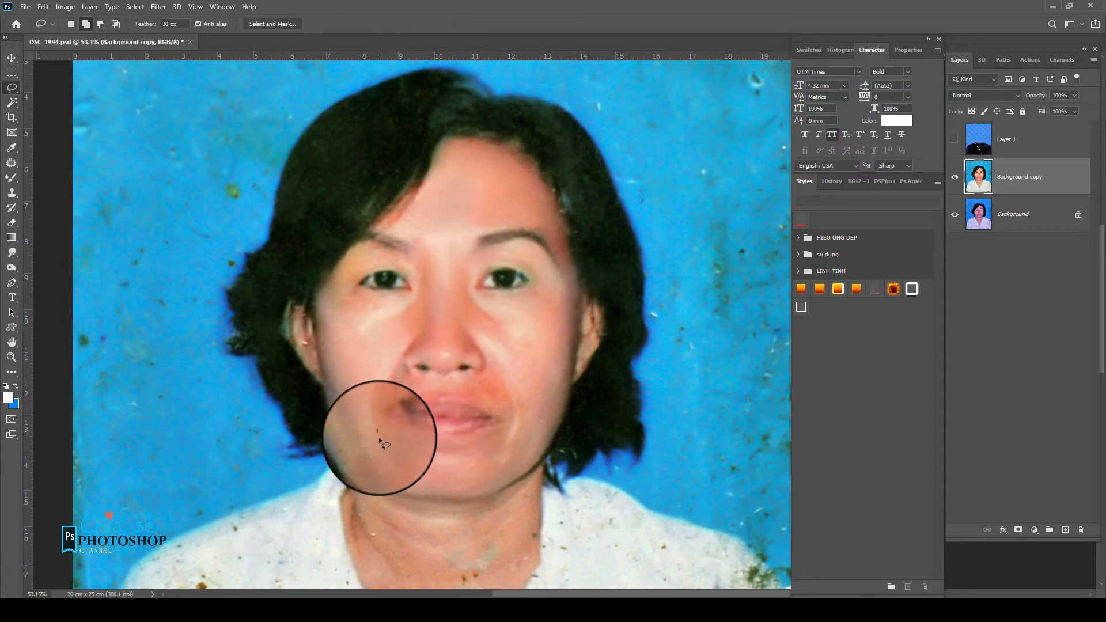
pyautogui.moveTo(378, 437)
pyautogui.mouseDown()
pyautogui.moveTo(468, 260)
pyautogui.moveTo(370, 419)
pyautogui.mouseUp()
pyautogui.hotkey('shift', 'F6')
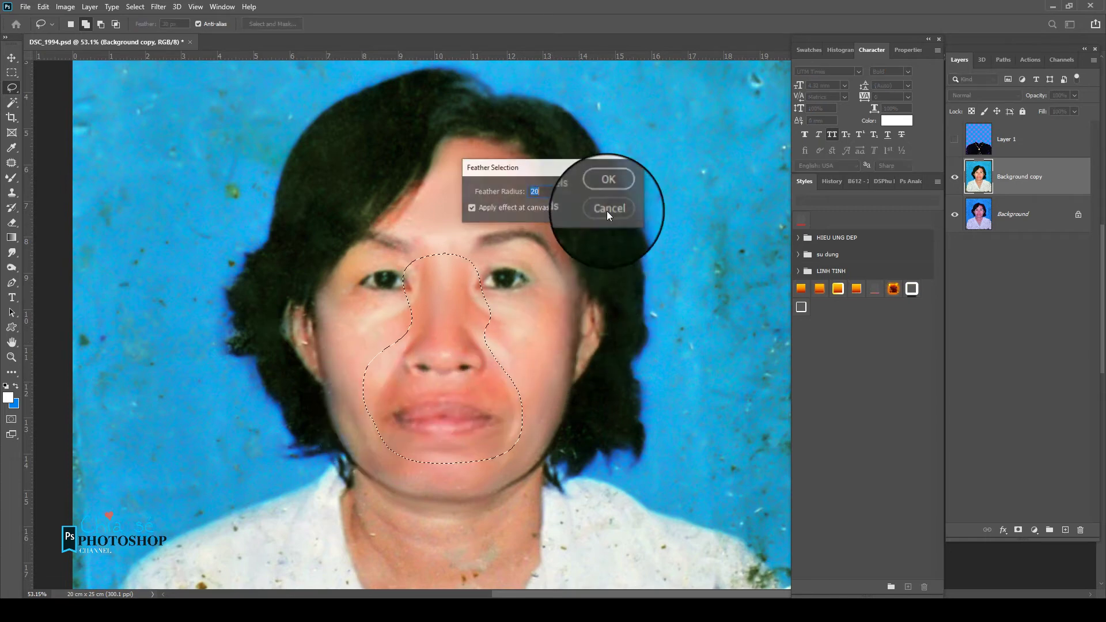
pyautogui.click(603, 207)
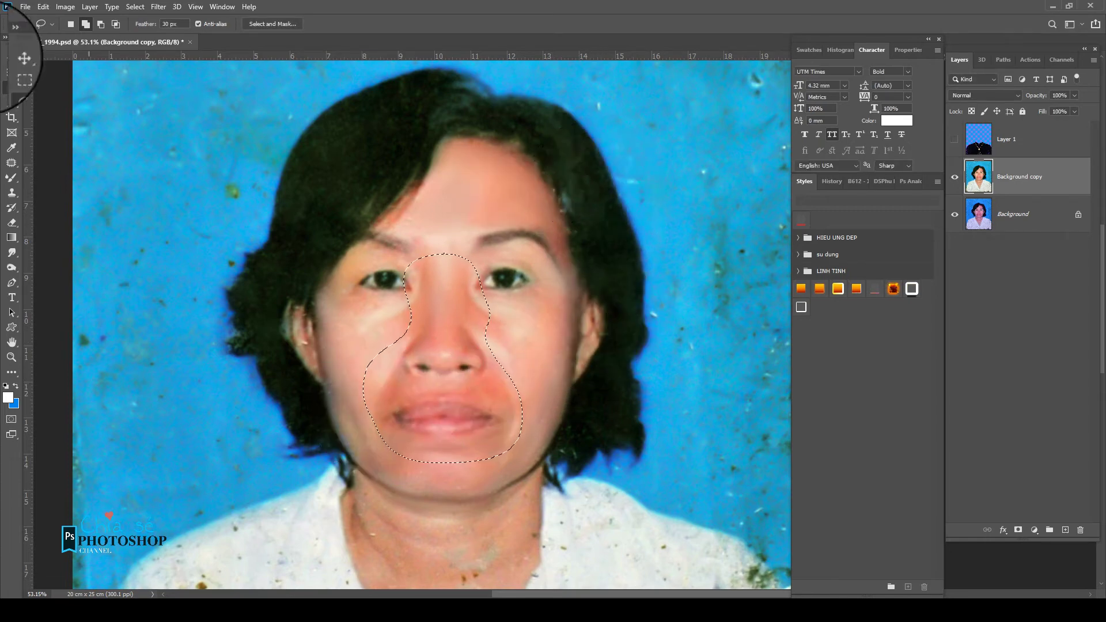
pyautogui.click(58, 8)
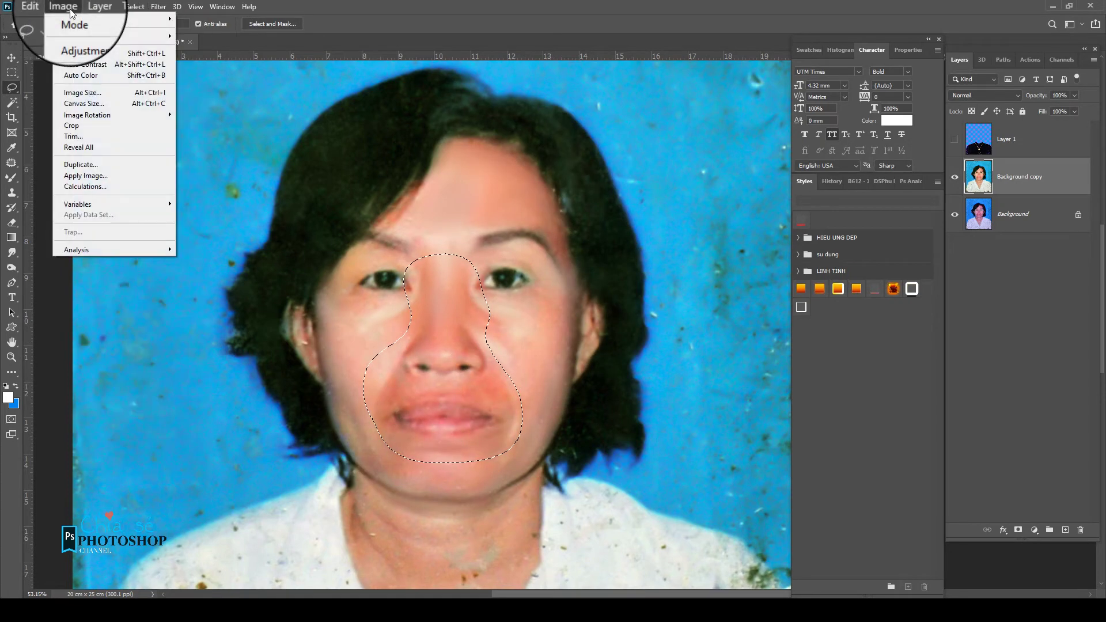
pyautogui.moveTo(83, 36)
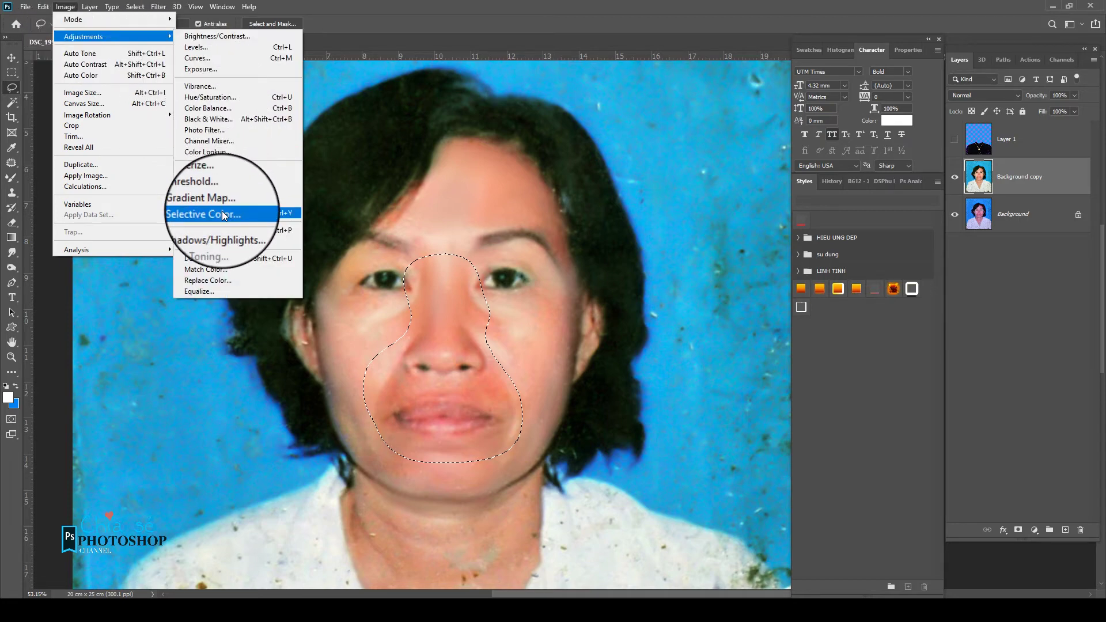
pyautogui.click(223, 211)
pyautogui.moveTo(942, 164)
pyautogui.mouseDown()
pyautogui.moveTo(956, 165)
pyautogui.moveTo(934, 190)
pyautogui.mouseUp()
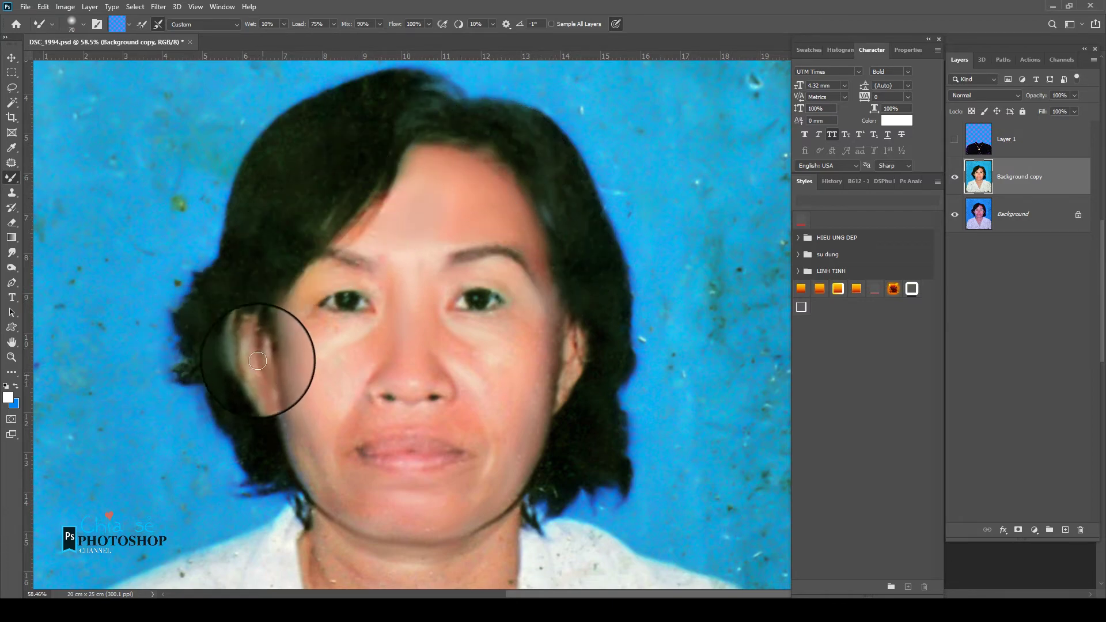
# - Blend the blotchy neck skin and the mouth-corner cheek, undoing the smear across the nose
pyautogui.scroll(-2, 324, 491)
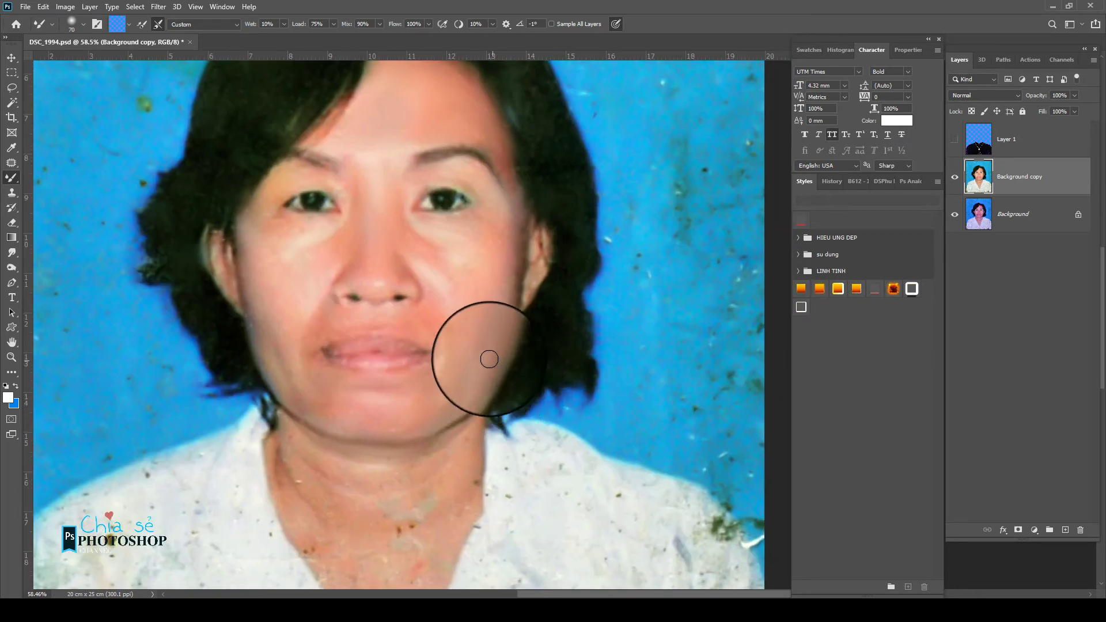
pyautogui.scroll(-2, 495, 322)
pyautogui.scroll(-1, 506, 292)
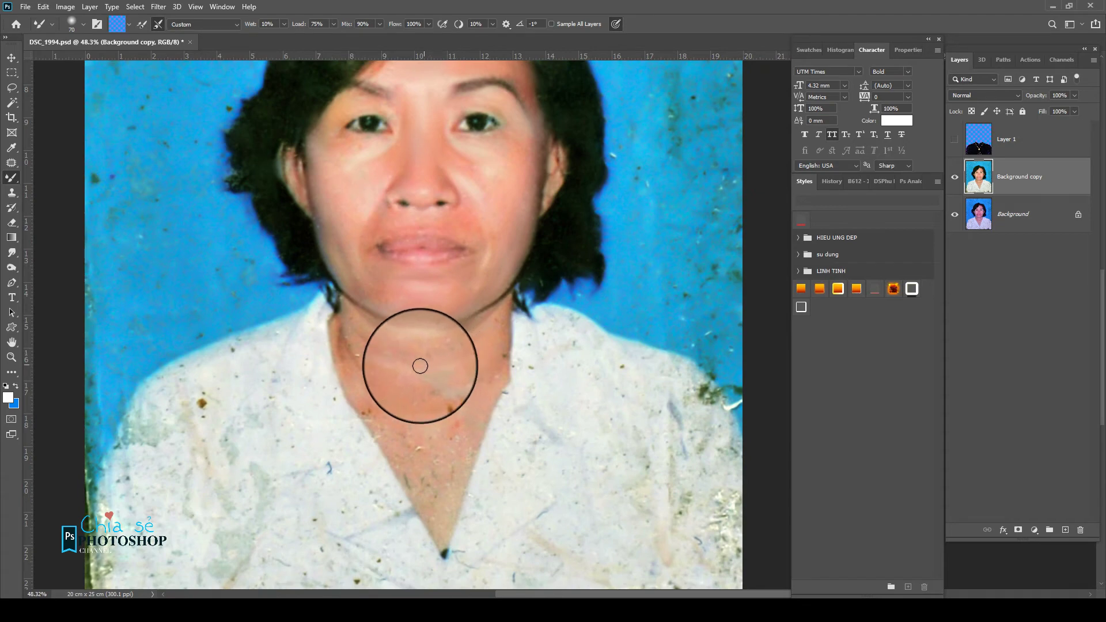
pyautogui.moveTo(419, 365)
pyautogui.mouseDown()
pyautogui.moveTo(482, 333)
pyautogui.moveTo(484, 316)
pyautogui.moveTo(392, 346)
pyautogui.moveTo(346, 295)
pyautogui.moveTo(415, 316)
pyautogui.moveTo(444, 306)
pyautogui.moveTo(459, 215)
pyautogui.mouseUp()
pyautogui.scroll(3, 458, 362)
pyautogui.moveTo(458, 363)
pyautogui.mouseDown()
pyautogui.moveTo(449, 328)
pyautogui.moveTo(467, 304)
pyautogui.moveTo(444, 286)
pyautogui.moveTo(473, 286)
pyautogui.moveTo(503, 229)
pyautogui.moveTo(392, 193)
pyautogui.moveTo(390, 230)
pyautogui.moveTo(375, 163)
pyautogui.moveTo(308, 241)
pyautogui.moveTo(301, 296)
pyautogui.moveTo(316, 293)
pyautogui.moveTo(361, 360)
pyautogui.mouseUp()
pyautogui.hotkey('ctrl', 'z')
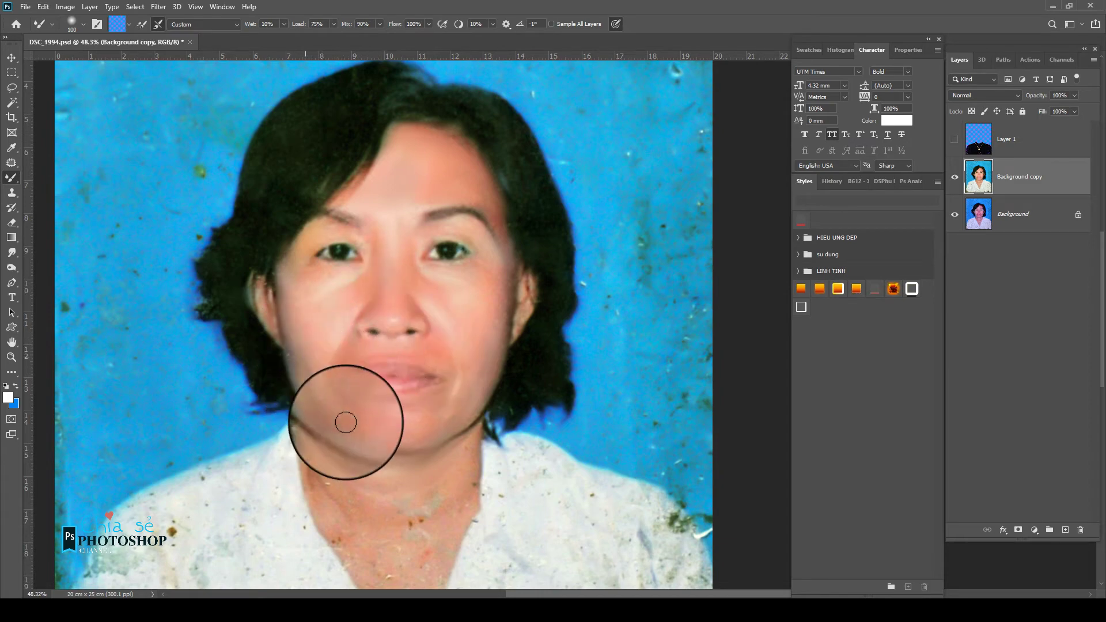
# - Compare the retouched copy against the original, then smooth the nose and forehead skin
pyautogui.click(951, 179)
pyautogui.click(953, 179)
pyautogui.scroll(-1, 501, 210)
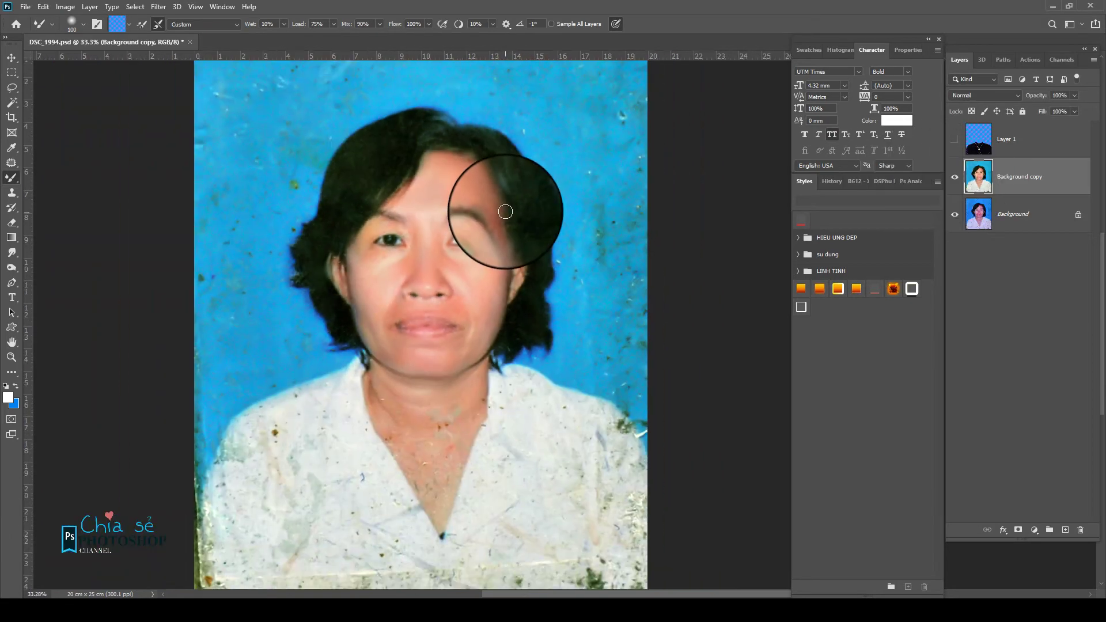
pyautogui.scroll(2, 437, 198)
pyautogui.scroll(1, 401, 300)
pyautogui.moveTo(401, 300)
pyautogui.mouseDown()
pyautogui.moveTo(424, 207)
pyautogui.moveTo(425, 291)
pyautogui.moveTo(440, 193)
pyautogui.moveTo(388, 323)
pyautogui.moveTo(375, 214)
pyautogui.moveTo(322, 220)
pyautogui.mouseUp()
# - Tint the patch beside the right eye toward magenta and yellow with Color Balance, then outline the left eye
pyautogui.hotkey('ctrl', 'z')
pyautogui.hotkey('ctrl', 'z')
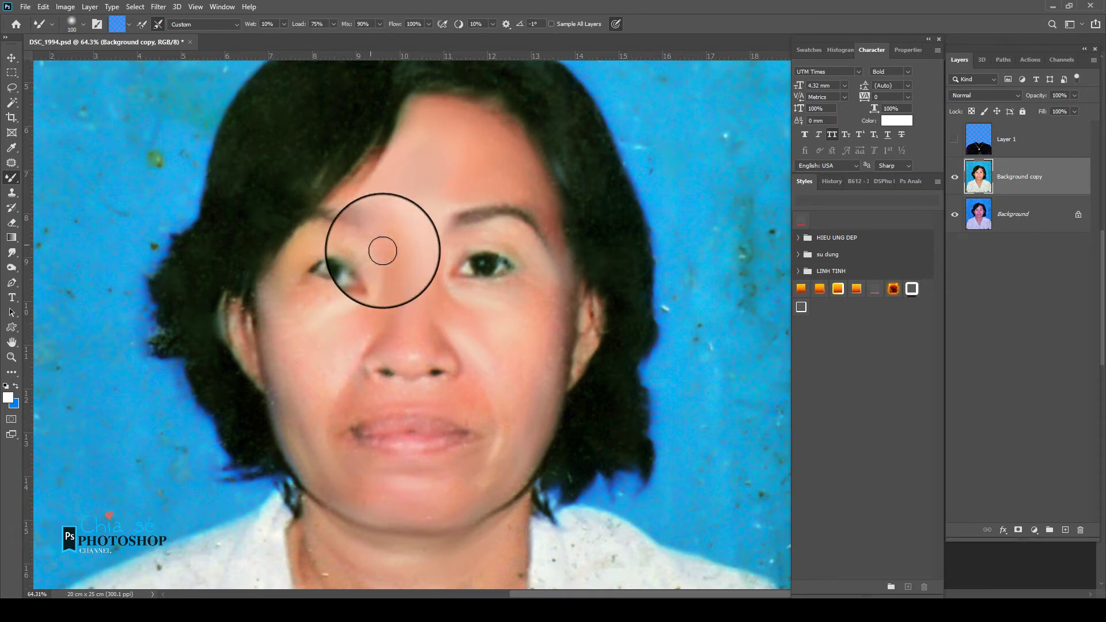
pyautogui.scroll(2, 553, 265)
pyautogui.press('j')
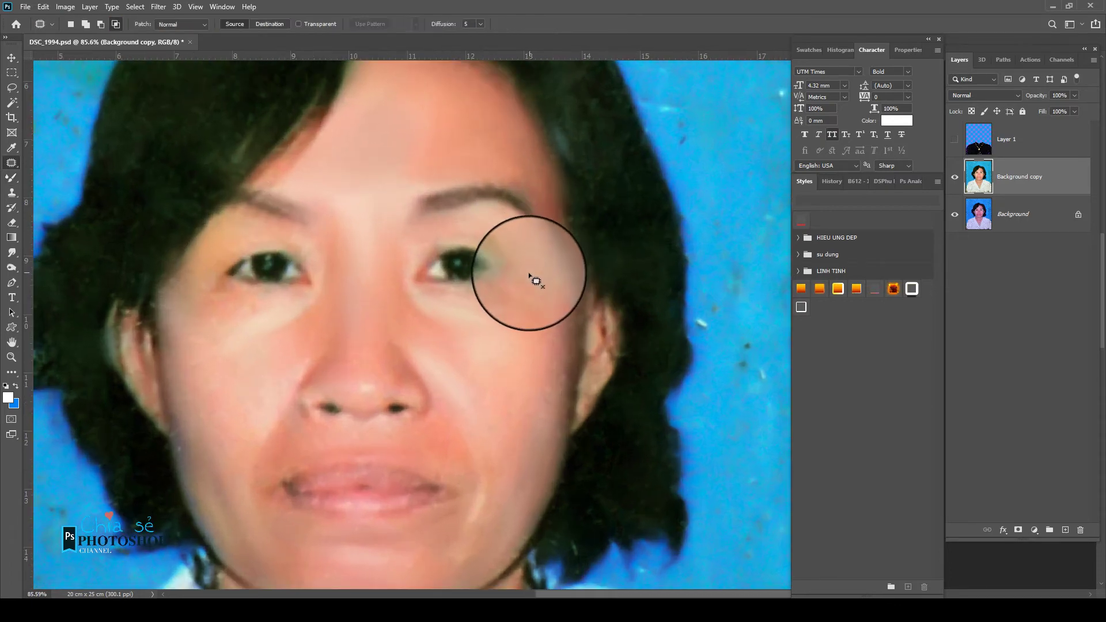
pyautogui.moveTo(544, 294); pyautogui.dragTo(521, 240)
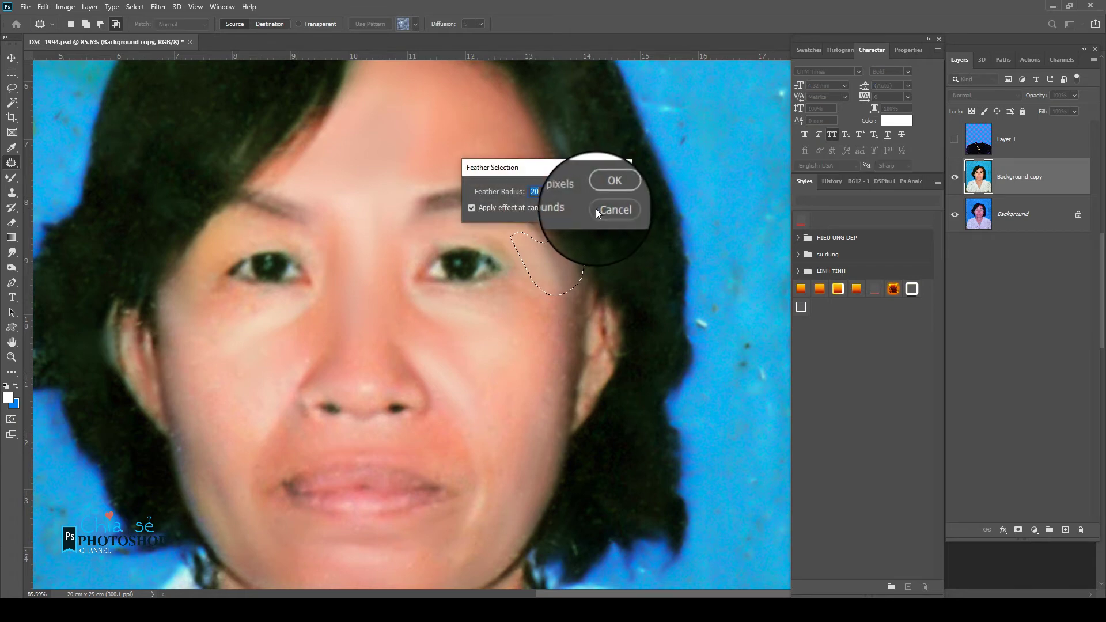
pyautogui.hotkey('ctrl', 'b')
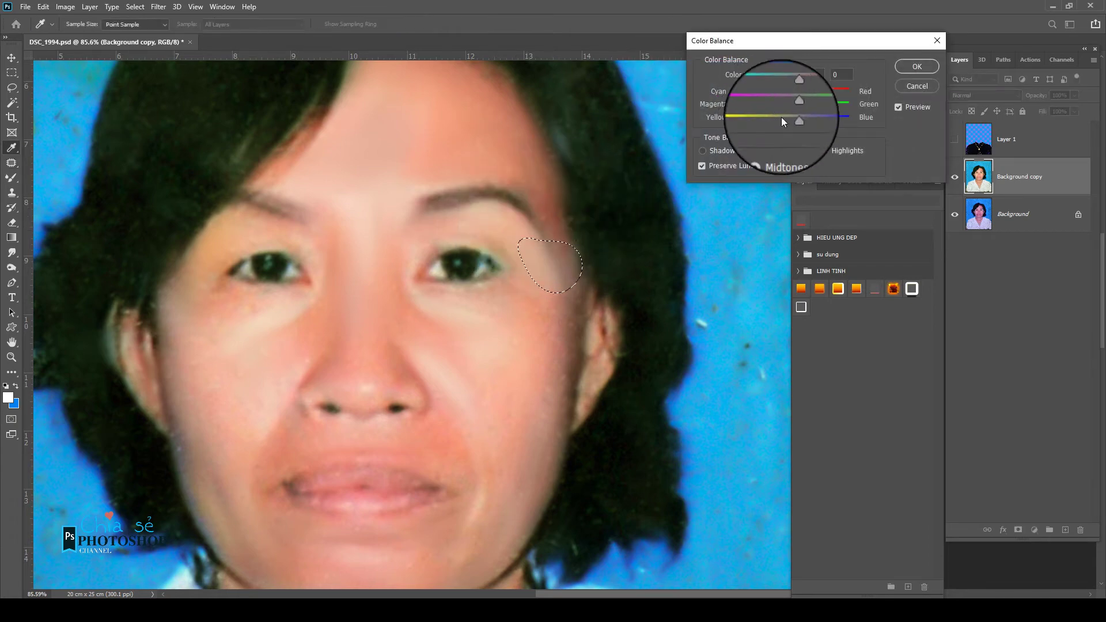
pyautogui.moveTo(778, 104); pyautogui.dragTo(782, 118)
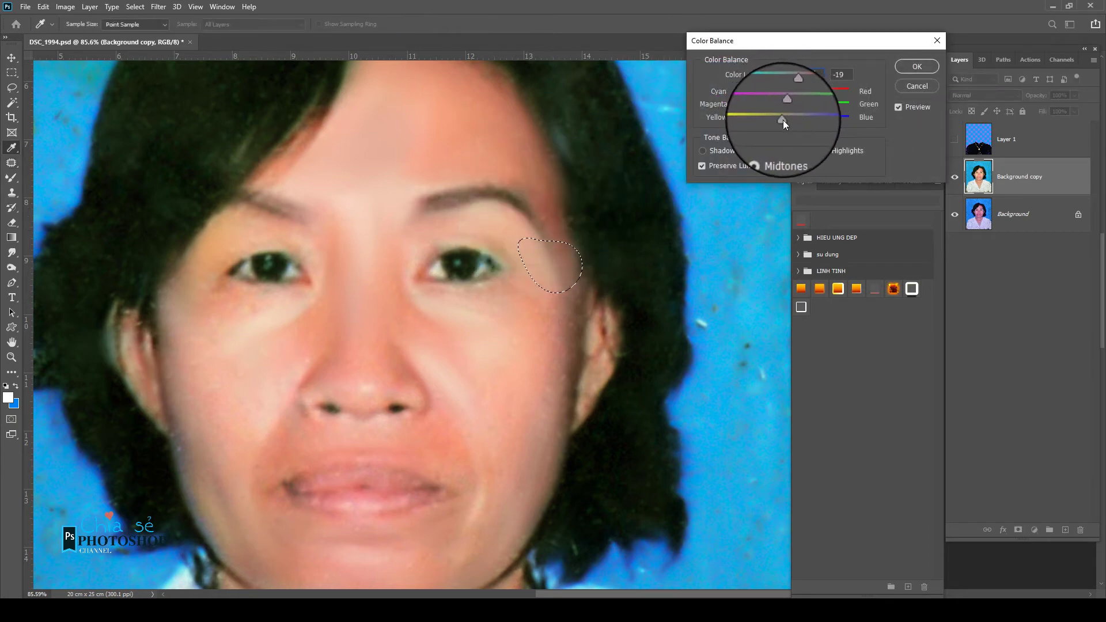
pyautogui.press('Return')
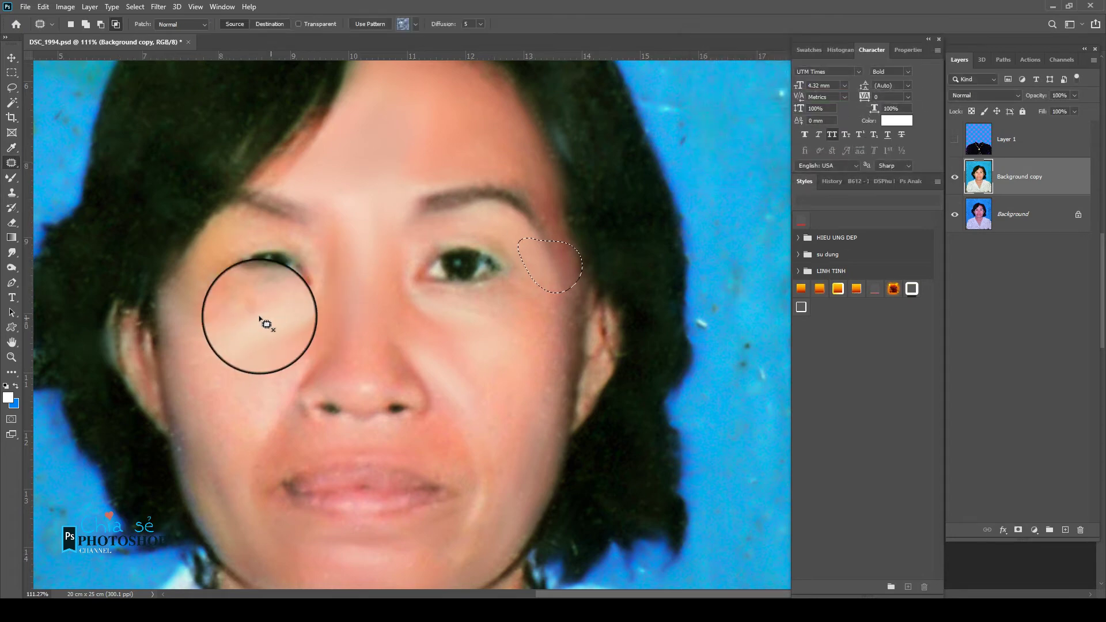
pyautogui.scroll(3, 264, 316)
pyautogui.moveTo(236, 241); pyautogui.dragTo(225, 236)
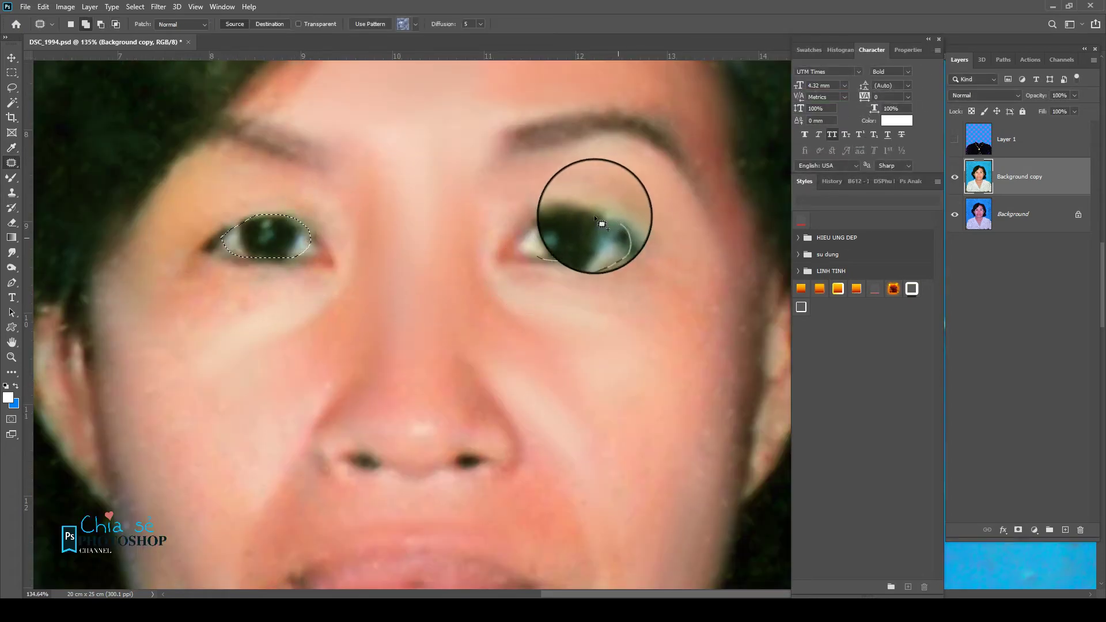
# - Add the right eye to the selection, feather both eyes 20 px, and adjust their Hue/Saturation
pyautogui.moveTo(594, 237); pyautogui.dragTo(571, 261)
pyautogui.hotkey('shift', 'F6')
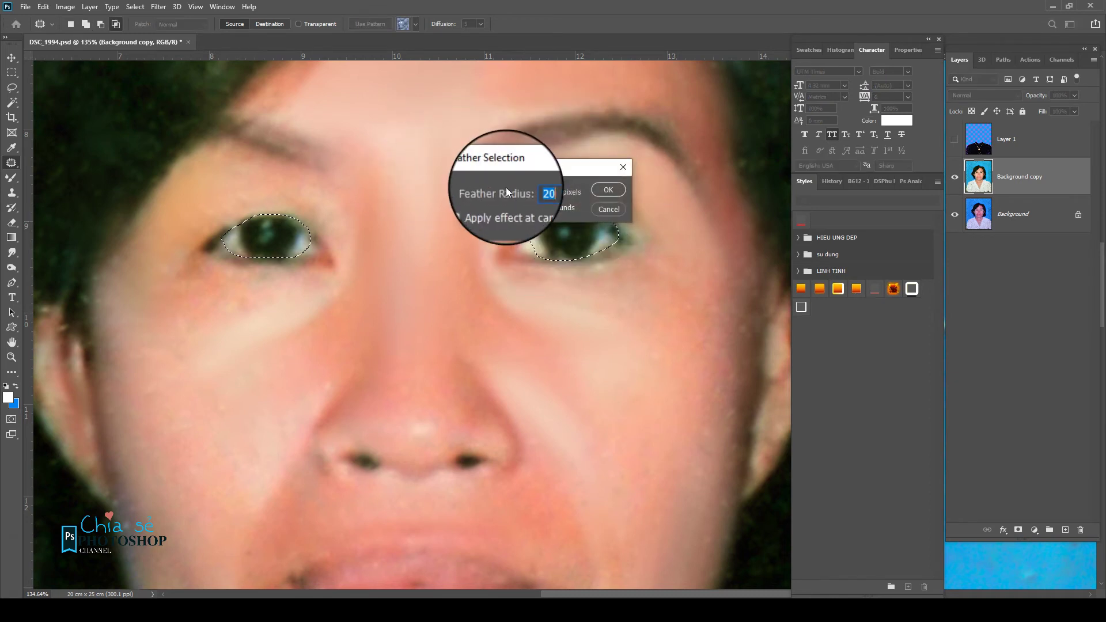
pyautogui.press('Return')
pyautogui.hotkey('ctrl', 'u')
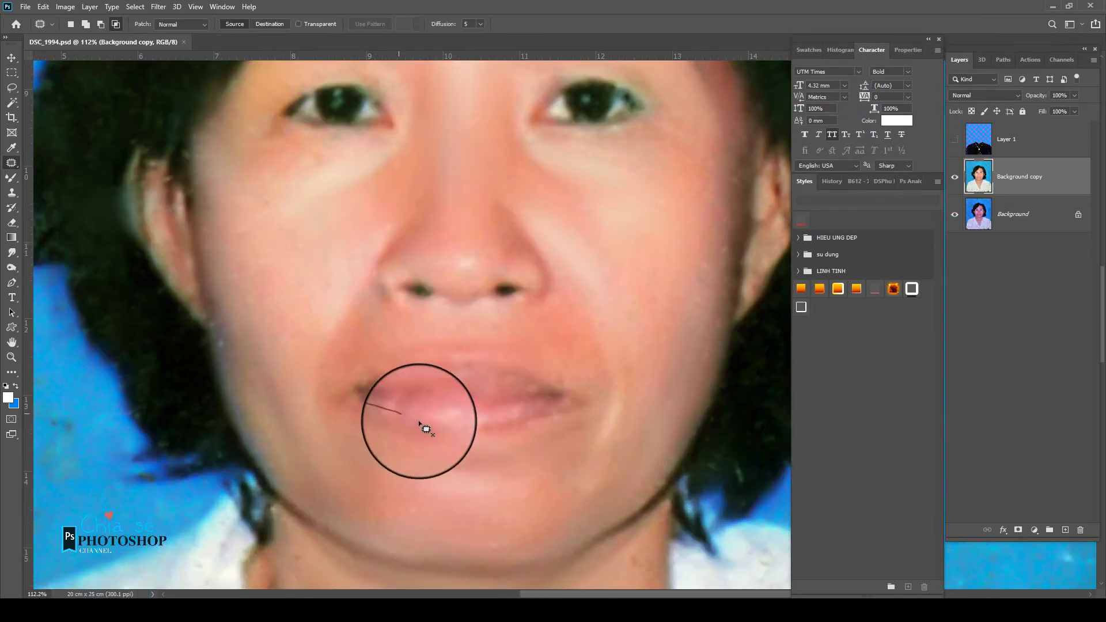
# - Select the lips, feather 5 px, and shift their Color Balance toward magenta (-17)
pyautogui.moveTo(419, 423)
pyautogui.mouseDown()
pyautogui.moveTo(542, 414)
pyautogui.moveTo(355, 388)
pyautogui.mouseUp()
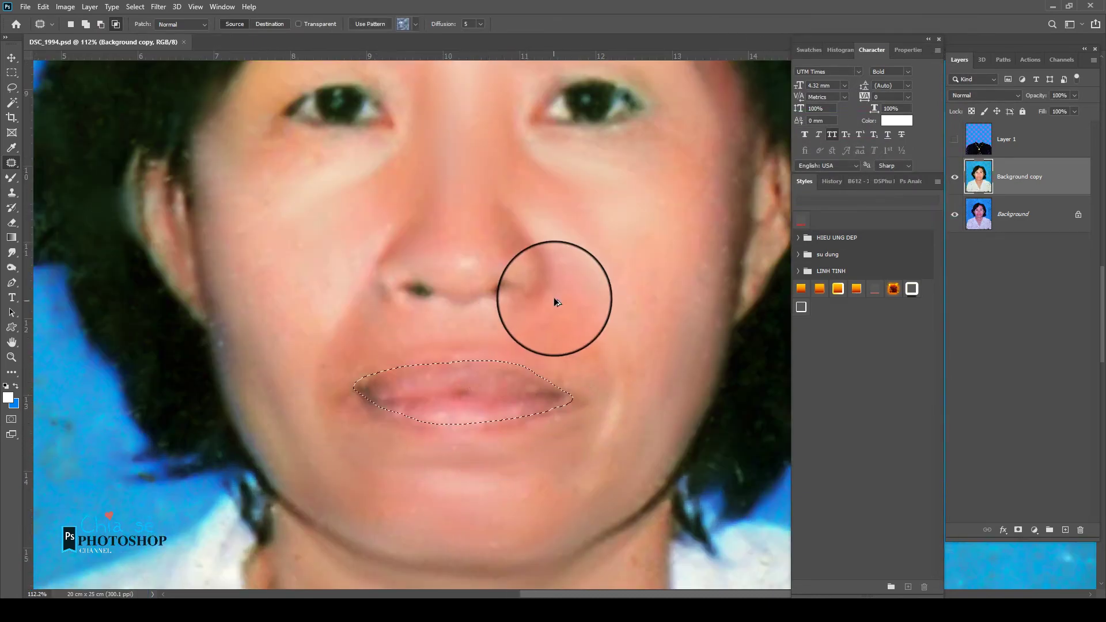
pyautogui.hotkey('shift', 'F6')
pyautogui.press('Return')
pyautogui.hotkey('ctrl', 'b')
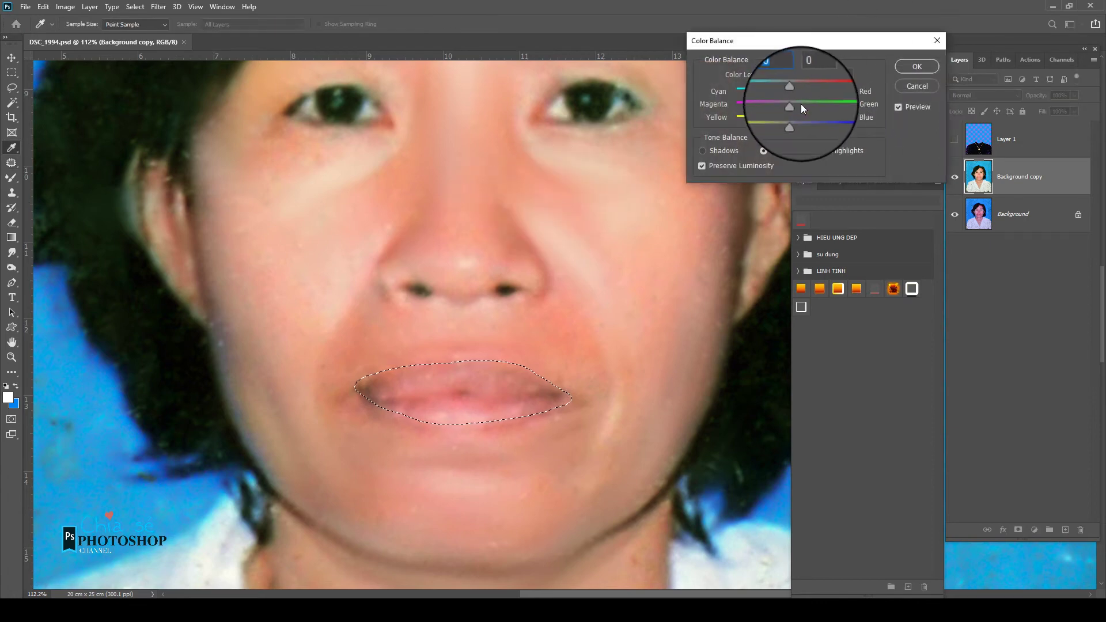
pyautogui.moveTo(785, 105); pyautogui.dragTo(777, 104)
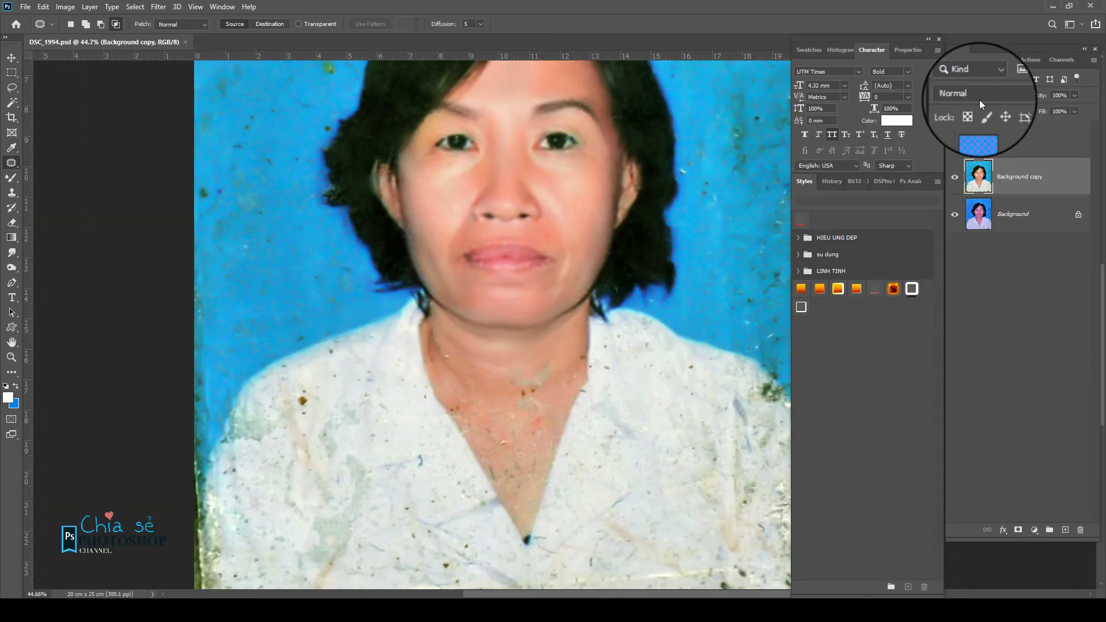
# - Clear the lip selection and start a Pen path from the neck, up the left hair edge and over the head
pyautogui.hotkey('ctrl', 'd')
pyautogui.scroll(2, 478, 324)
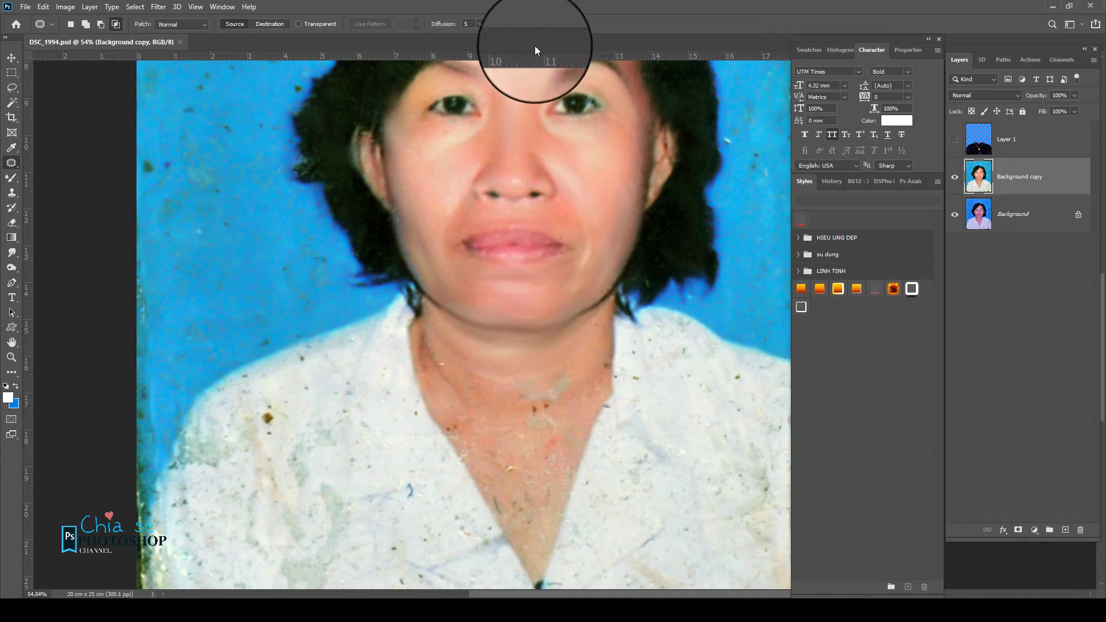
pyautogui.click(11, 282)
pyautogui.scroll(3, 297, 358)
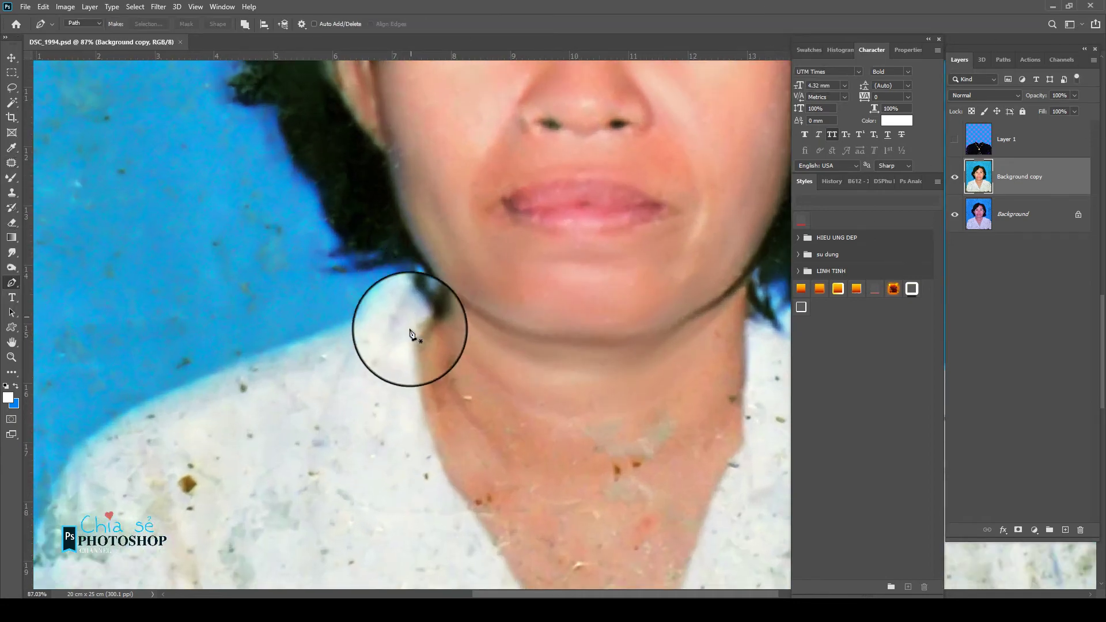
pyautogui.click(422, 326)
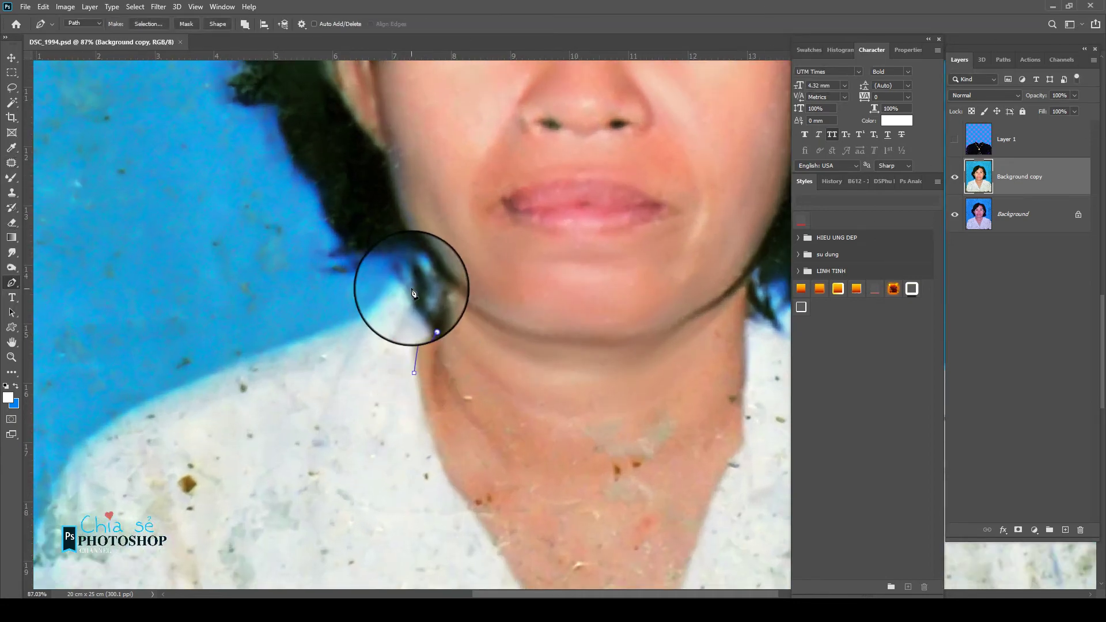
pyautogui.moveTo(407, 278); pyautogui.dragTo(383, 277)
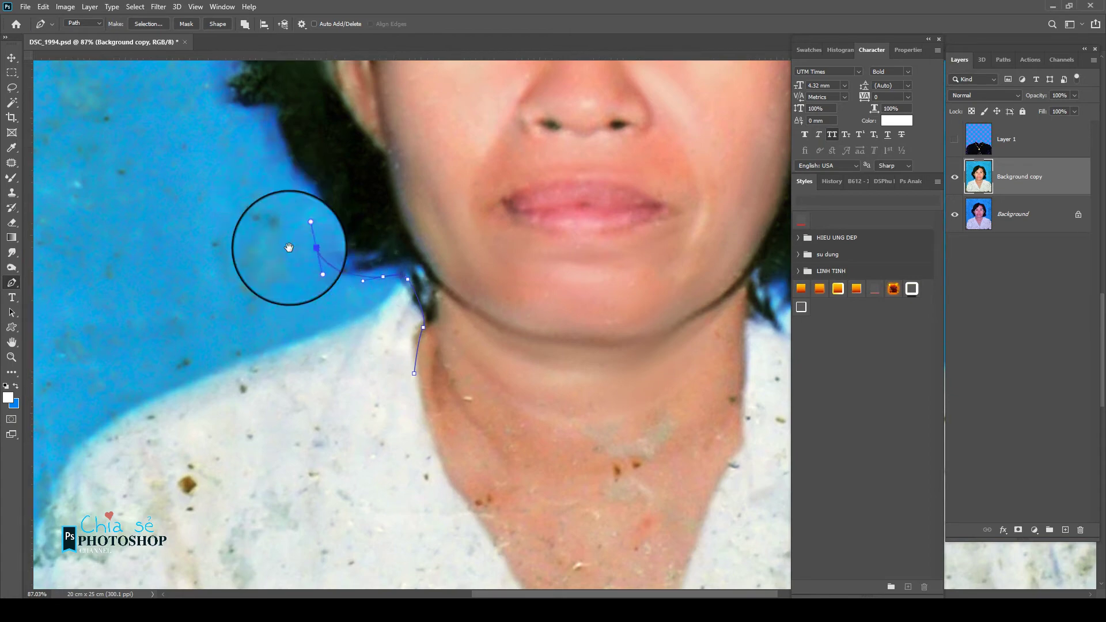
pyautogui.moveTo(291, 247); pyautogui.dragTo(328, 447)
pyautogui.moveTo(343, 446); pyautogui.dragTo(341, 429)
pyautogui.moveTo(258, 295); pyautogui.dragTo(240, 188)
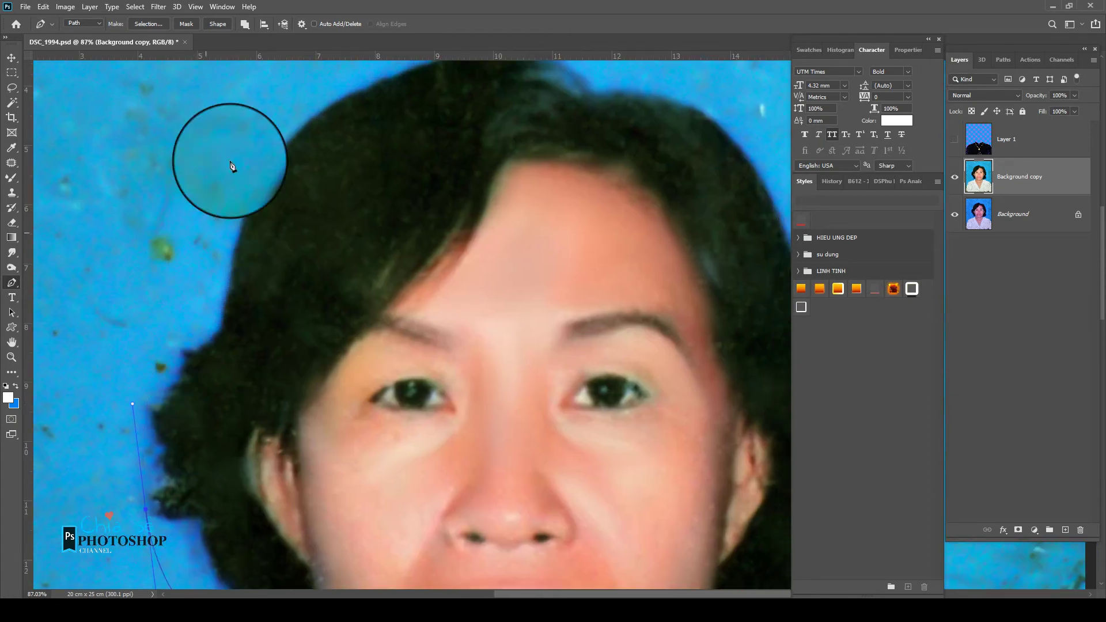
pyautogui.click(160, 170)
pyautogui.moveTo(300, 99); pyautogui.dragTo(388, 92)
# - Finish the path down the right hair edge, along the collar to the start, and load it as a selection
pyautogui.moveTo(520, 133); pyautogui.dragTo(411, 106)
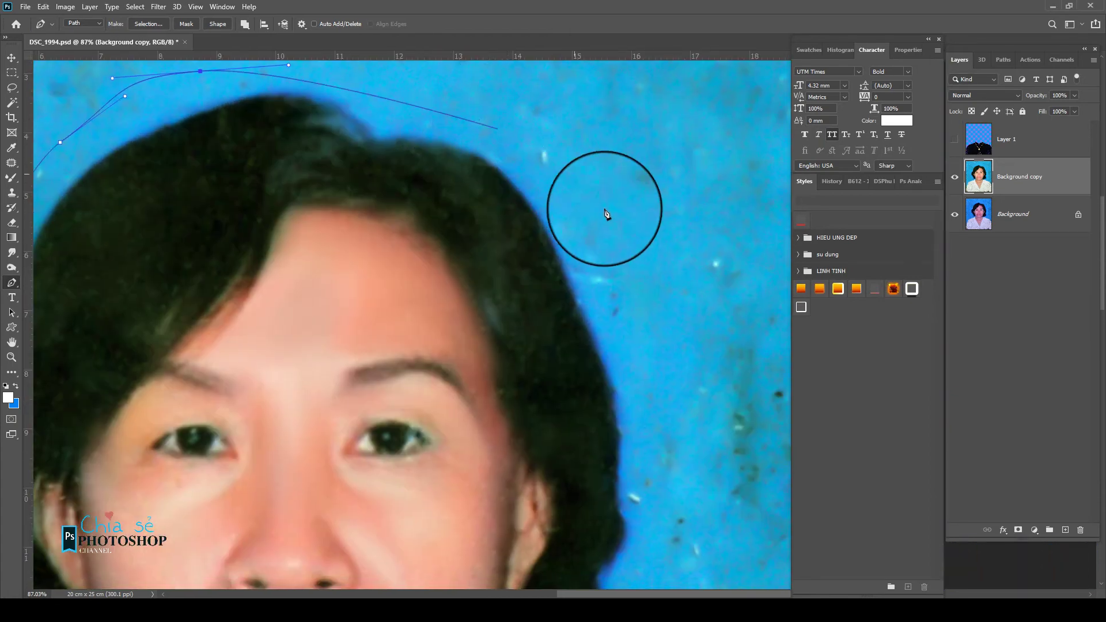
pyautogui.moveTo(604, 217); pyautogui.dragTo(588, 118)
pyautogui.moveTo(662, 305); pyautogui.dragTo(630, 253)
pyautogui.click(632, 311)
pyautogui.scroll(-5, 627, 288)
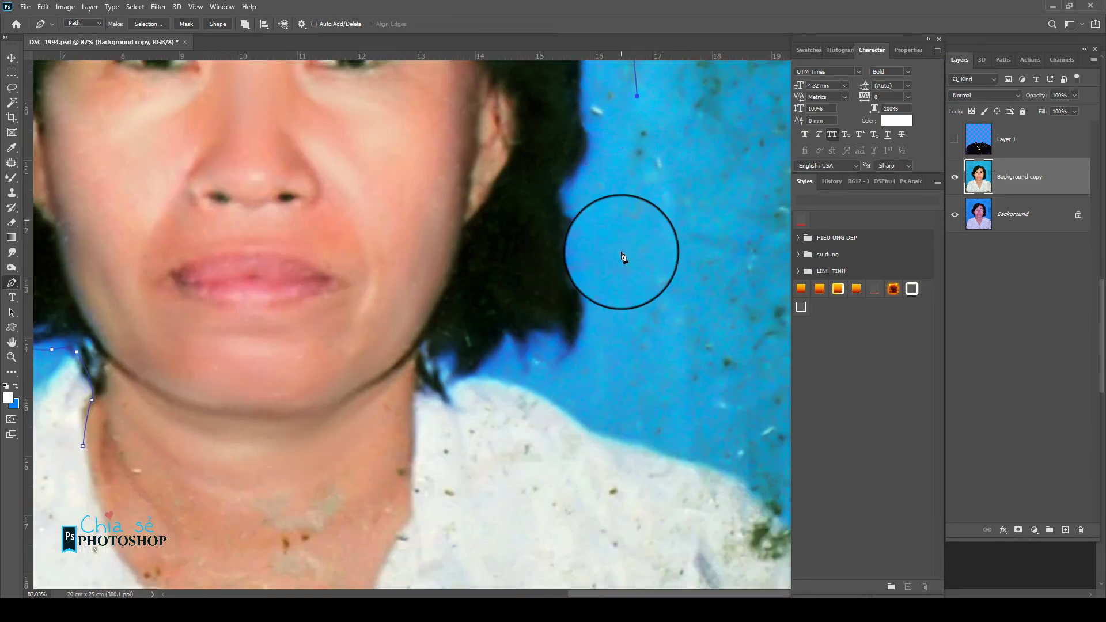
pyautogui.click(620, 239)
pyautogui.click(595, 339)
pyautogui.moveTo(557, 361); pyautogui.dragTo(535, 367)
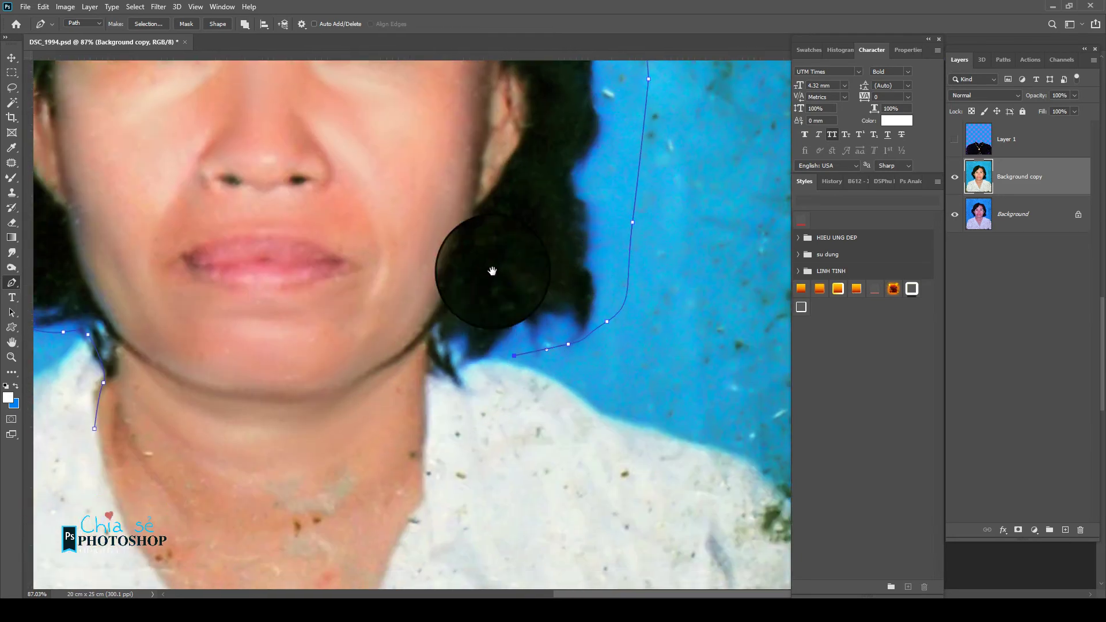
pyautogui.moveTo(421, 400); pyautogui.dragTo(517, 233)
pyautogui.moveTo(492, 334); pyautogui.dragTo(487, 354)
pyautogui.moveTo(172, 270); pyautogui.dragTo(196, 303)
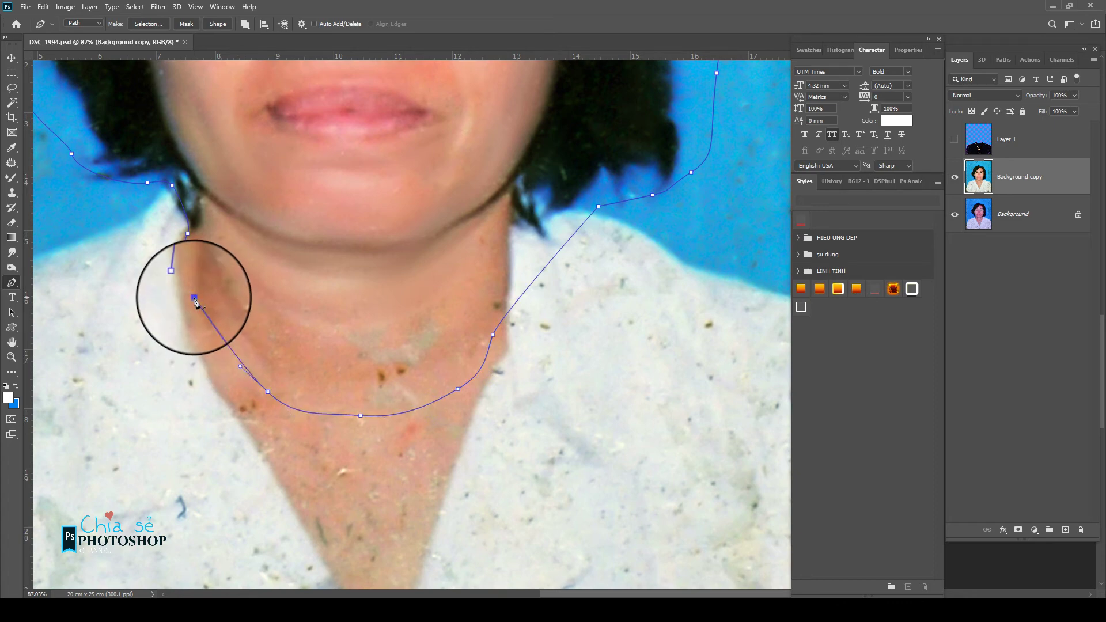
pyautogui.hotkey('ctrl', 'Return')
pyautogui.scroll(-2, 195, 302)
pyautogui.scroll(-2, 395, 246)
# - Feather the head selection 5 px and copy it onto its own layer, Layer 2
pyautogui.scroll(-2, 444, 234)
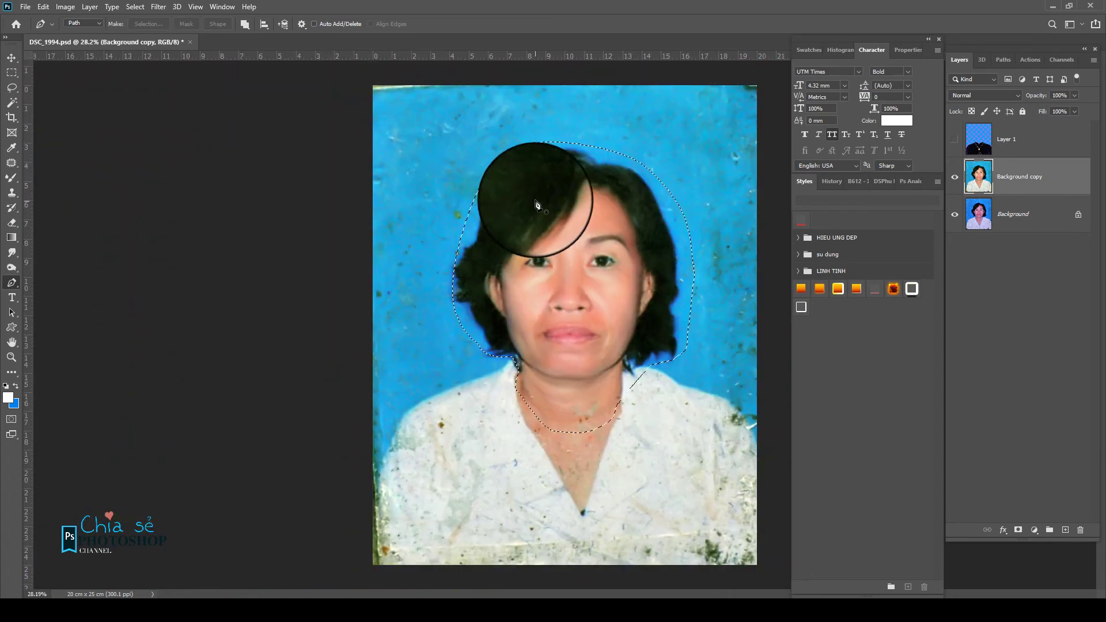
pyautogui.hotkey('shift', 'F6')
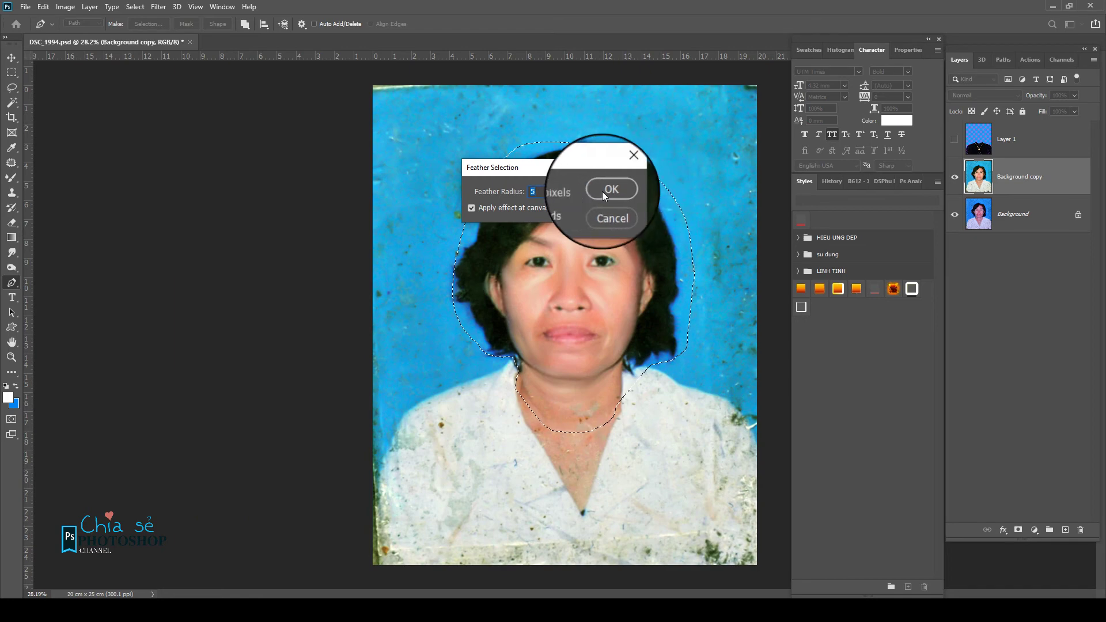
pyautogui.press('Return')
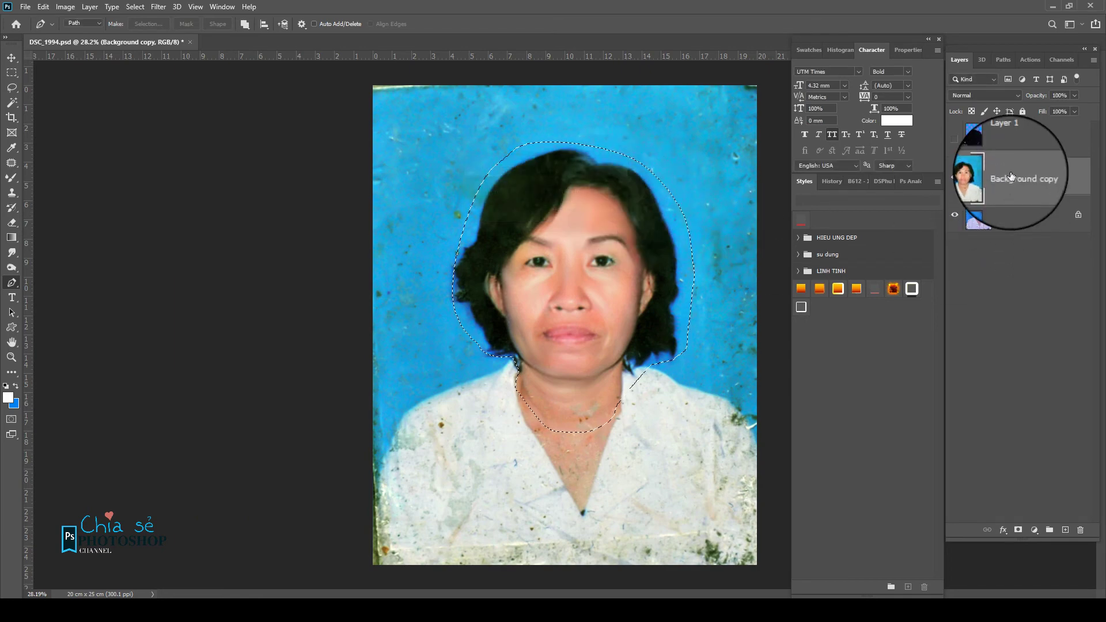
pyautogui.hotkey('ctrl', 'j')
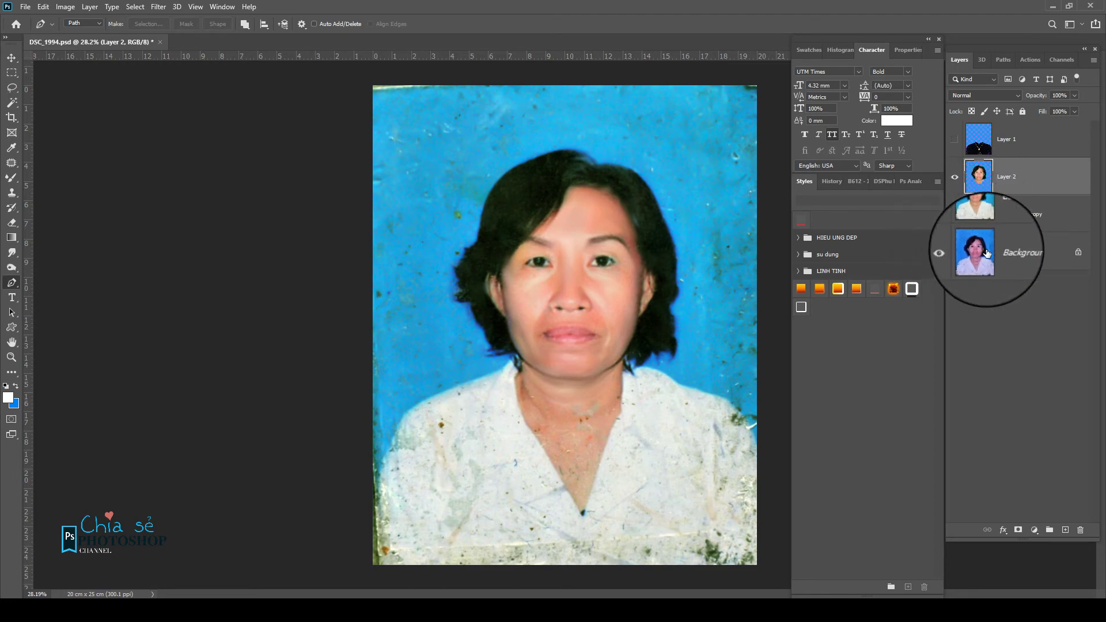
# - Compare against the original, then duplicate the Background layer as Background copy 2
pyautogui.click(993, 254)
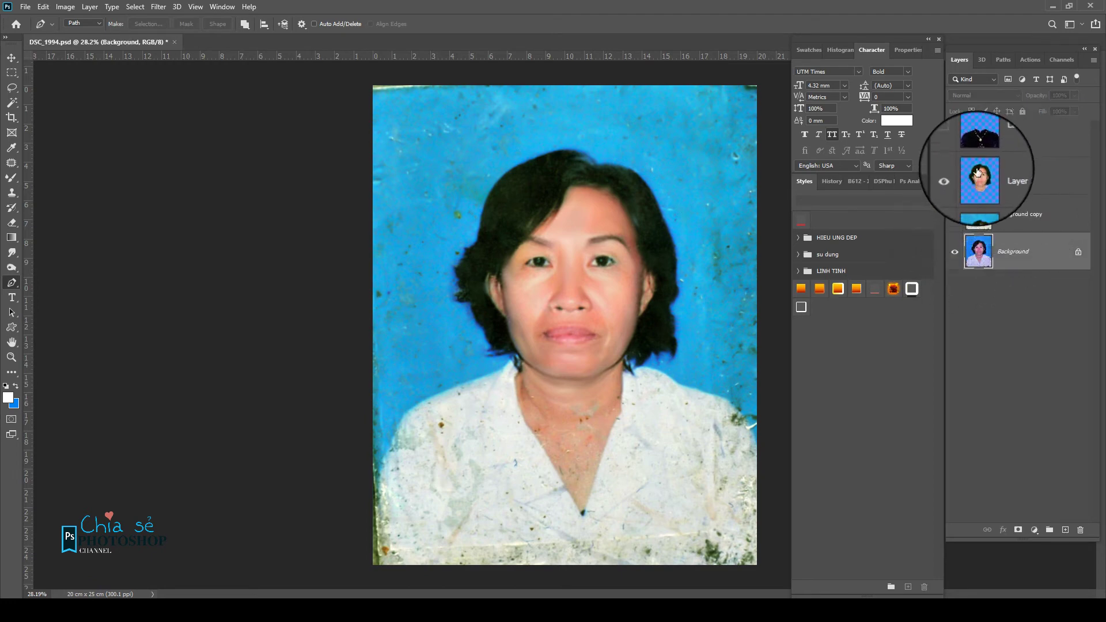
pyautogui.click(953, 219)
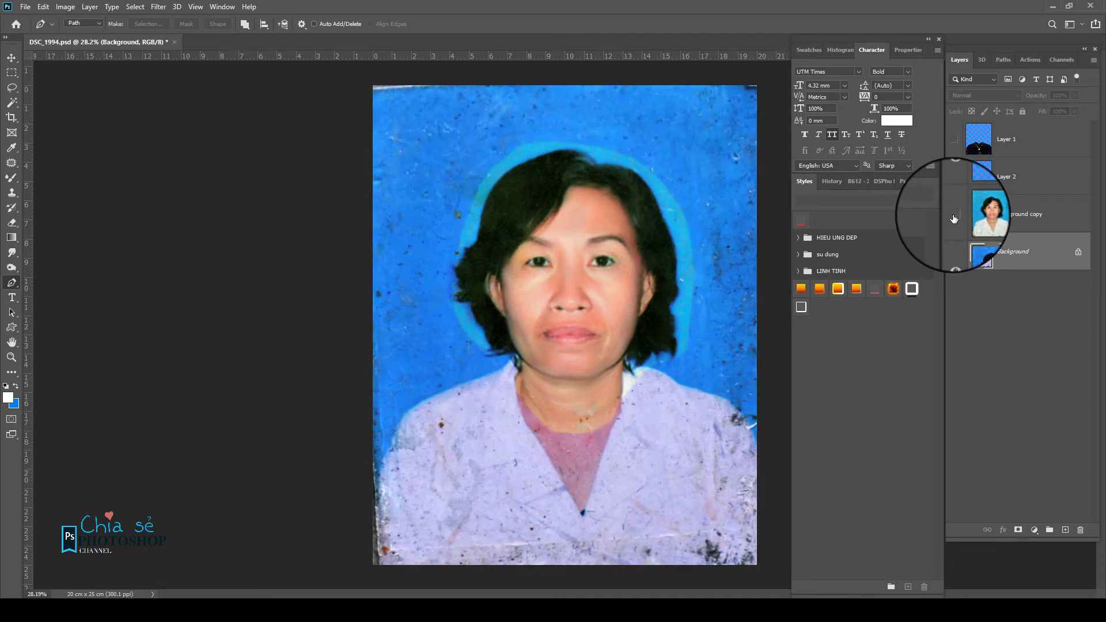
pyautogui.click(954, 217)
pyautogui.moveTo(1014, 251)
pyautogui.mouseDown()
pyautogui.moveTo(1064, 532)
pyautogui.moveTo(1013, 131)
pyautogui.mouseUp()
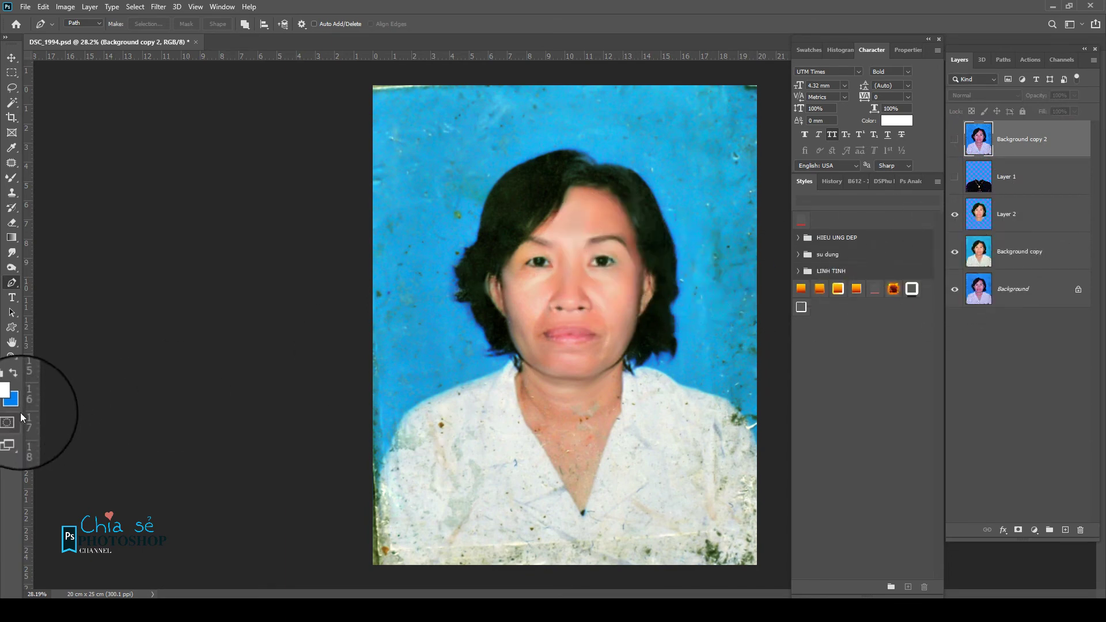
# - Set the foreground colour to bright blue #008aff
pyautogui.click(15, 385)
pyautogui.press('i')
pyautogui.click(7, 397)
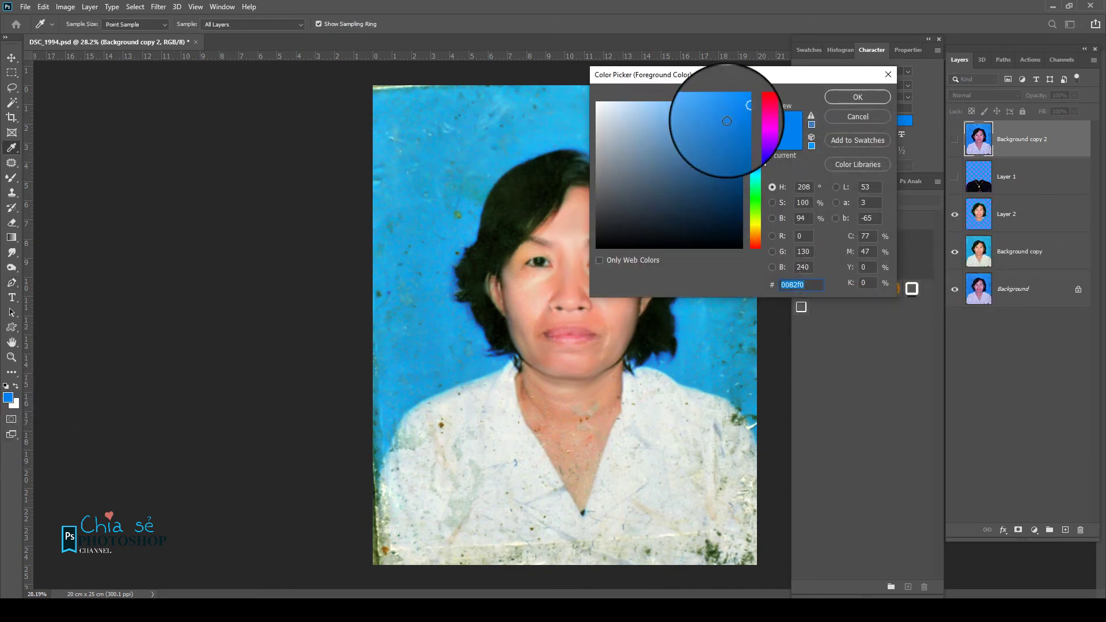
pyautogui.moveTo(726, 121); pyautogui.dragTo(787, 99)
pyautogui.click(857, 99)
# - Fill the Background copy's backdrop with the blue using the Paint Bucket
pyautogui.press('p')
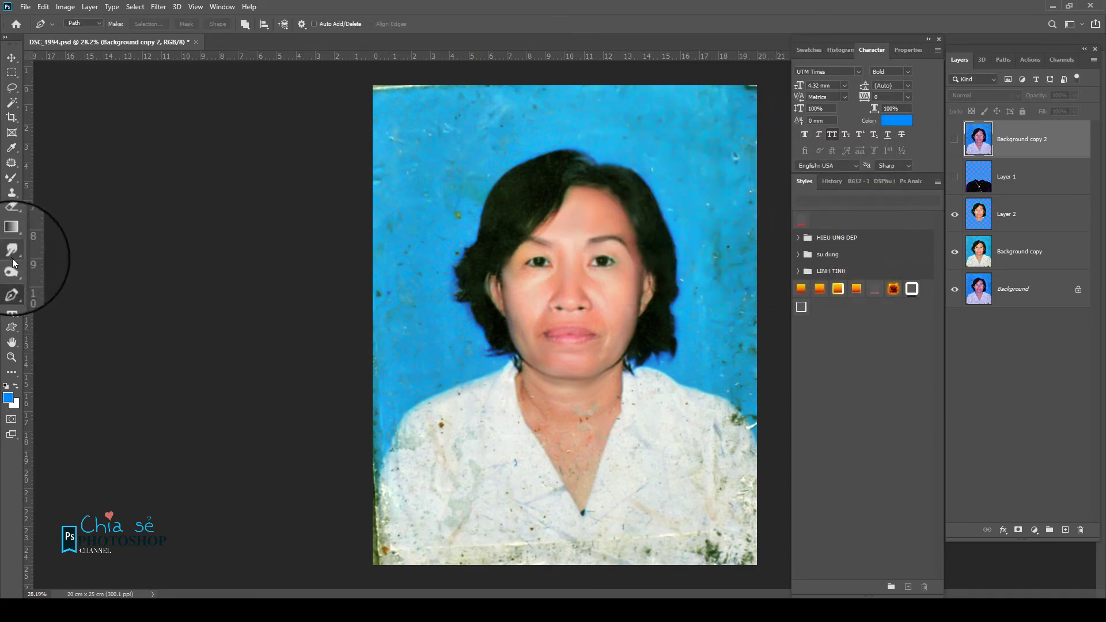
pyautogui.rightClick(12, 239)
pyautogui.click(54, 248)
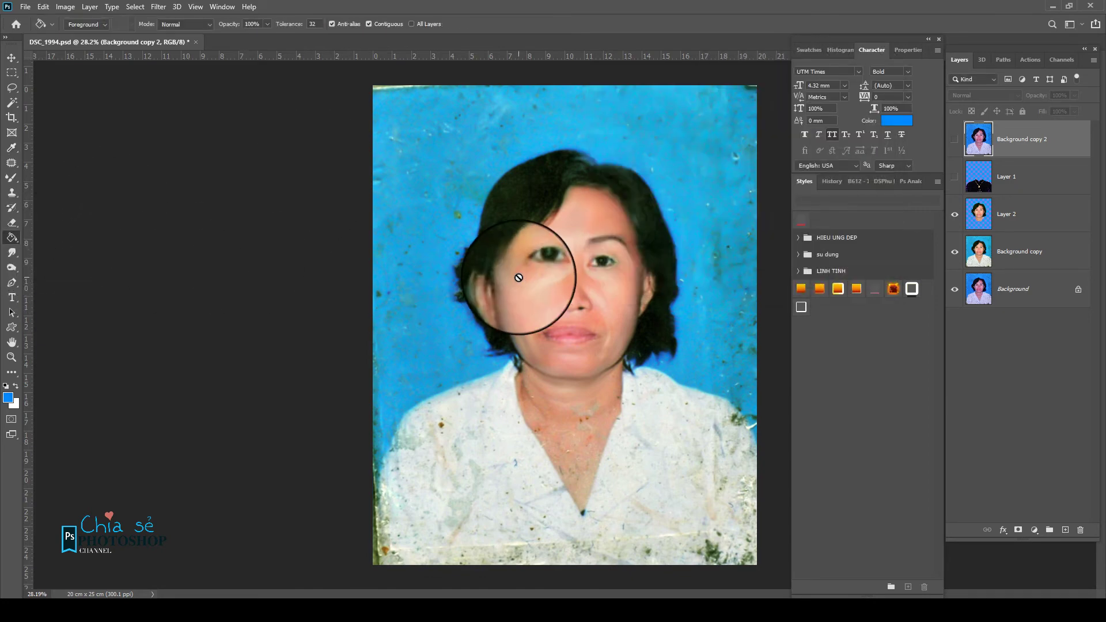
pyautogui.click(1005, 252)
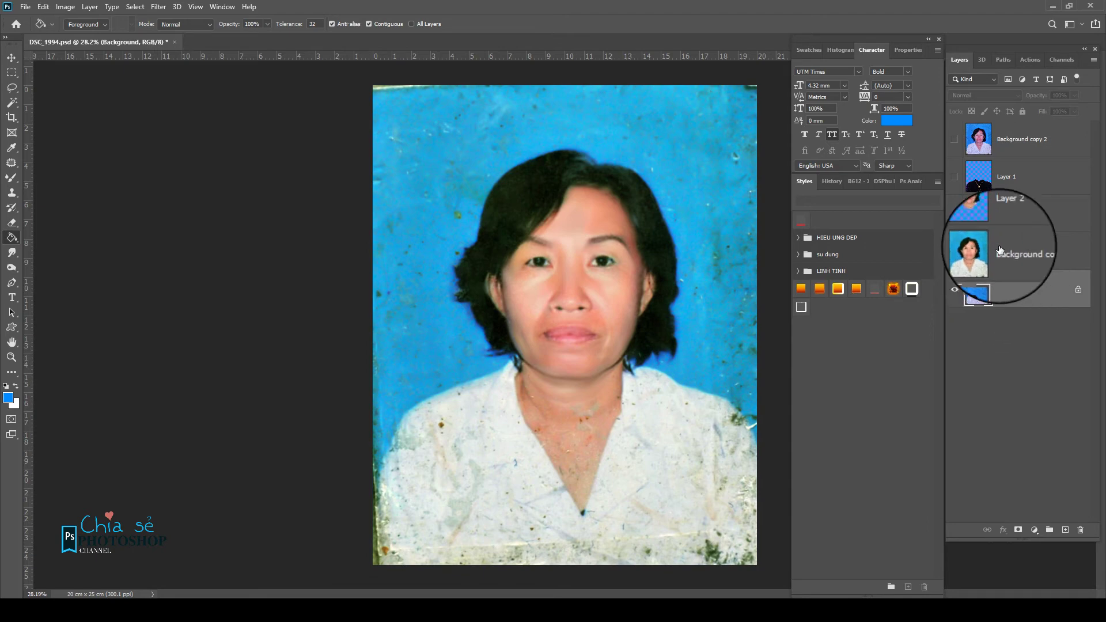
pyautogui.click(500, 135)
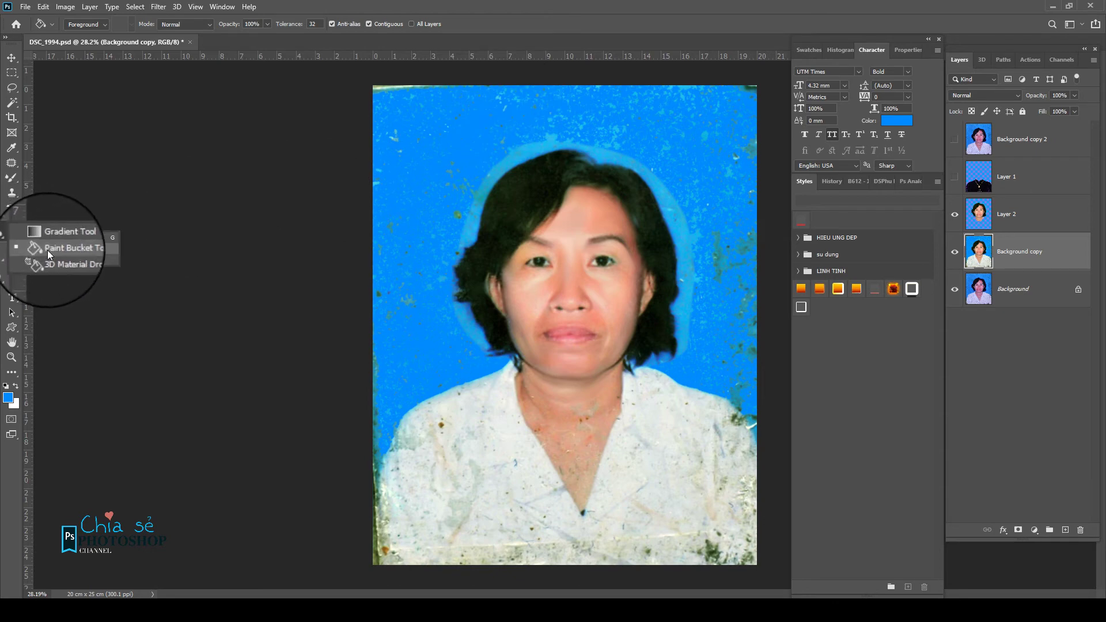
# - Replace the flat fill with a white-to-blue radial gradient centred below the chin, then save
pyautogui.click(58, 235)
pyautogui.moveTo(469, 148); pyautogui.dragTo(366, 518)
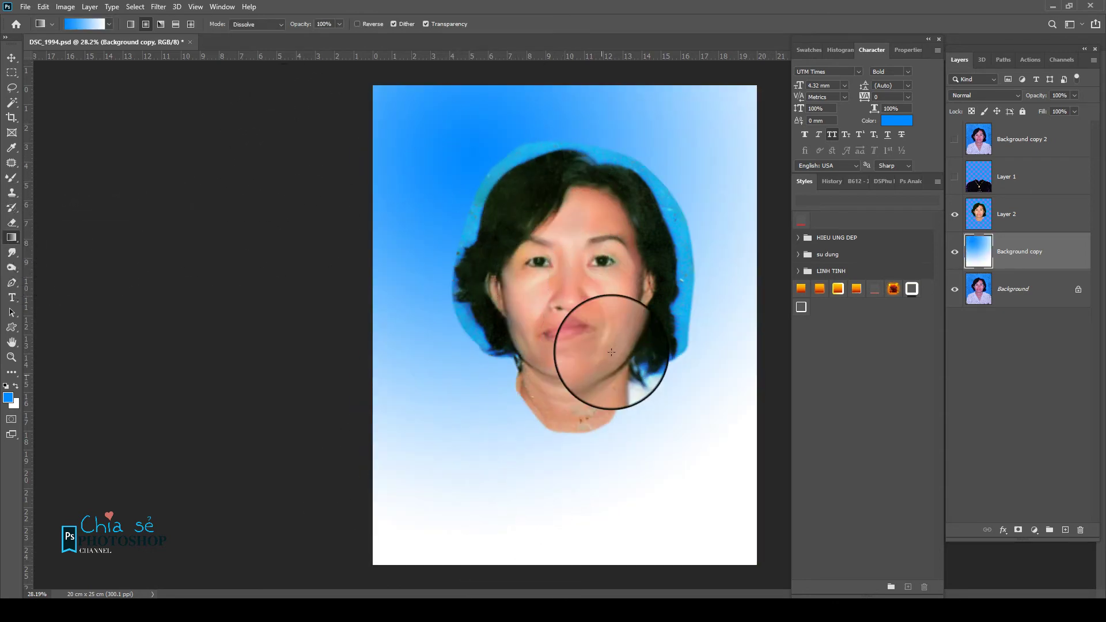
pyautogui.press('x')
pyautogui.moveTo(587, 374); pyautogui.dragTo(570, 593)
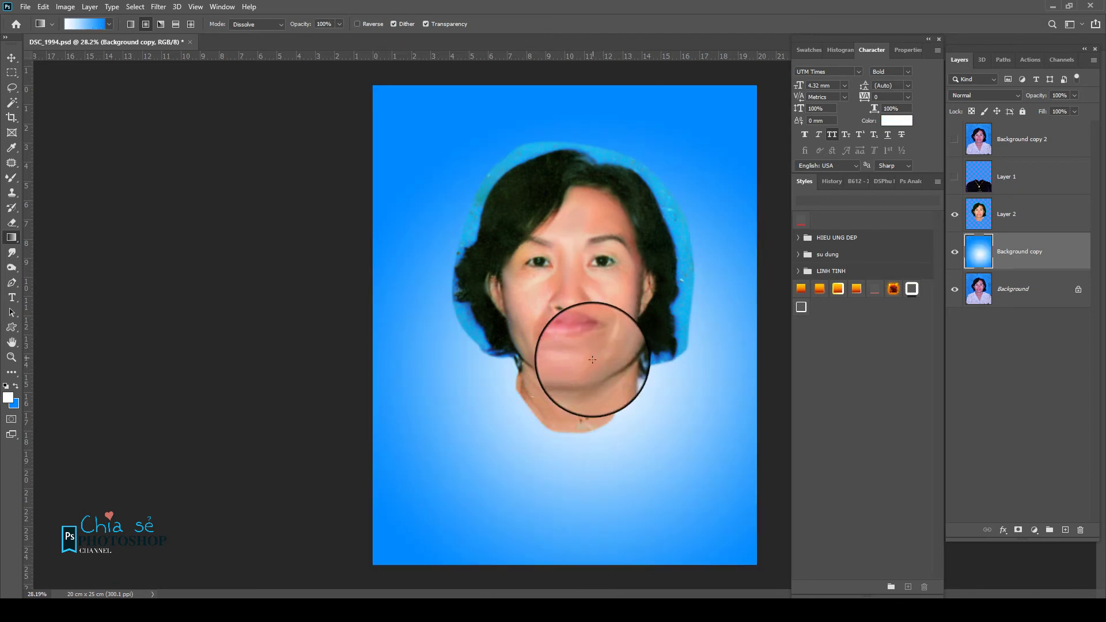
pyautogui.moveTo(575, 420); pyautogui.dragTo(576, 593)
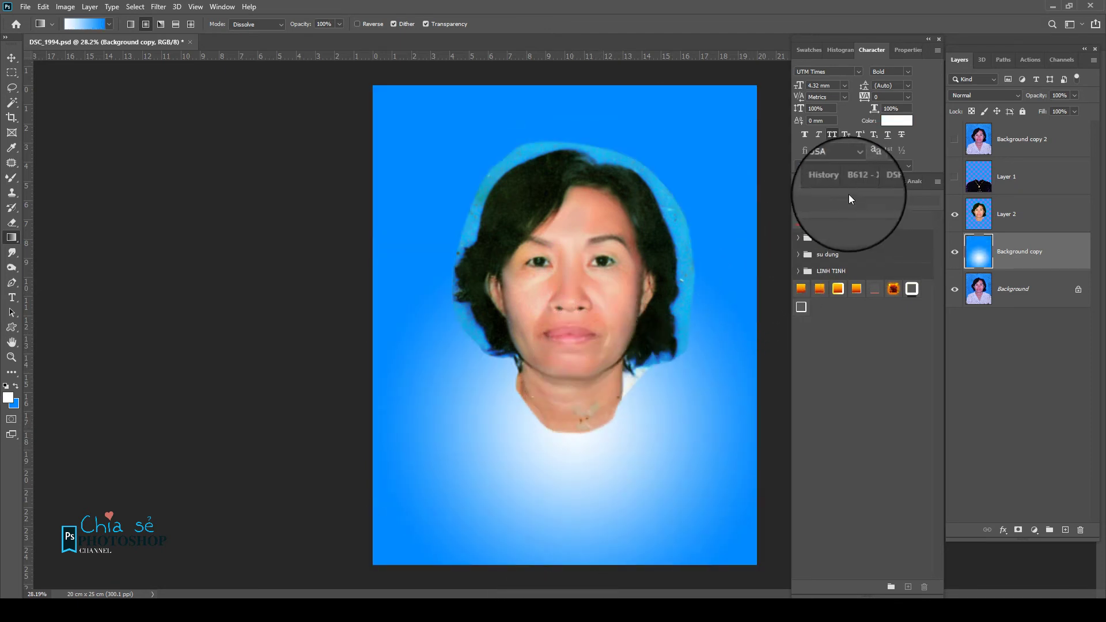
pyautogui.hotkey('ctrl', 's')
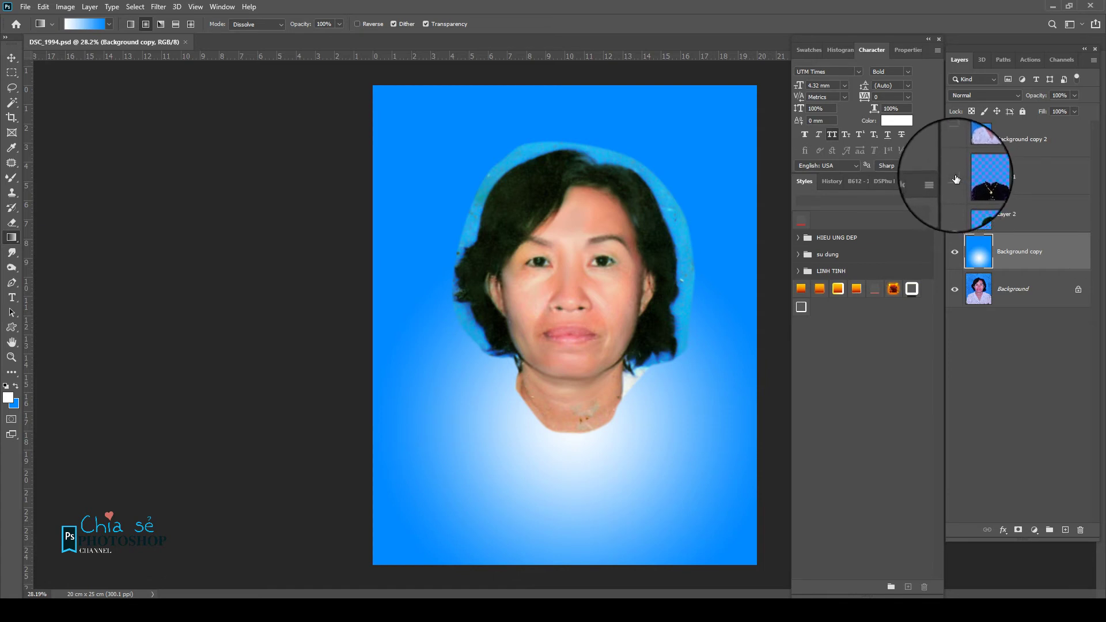
# - Show the outfit layer, Layer 1, and stretch it down to the bottom edge of the canvas
pyautogui.click(954, 179)
pyautogui.scroll(-3, 728, 328)
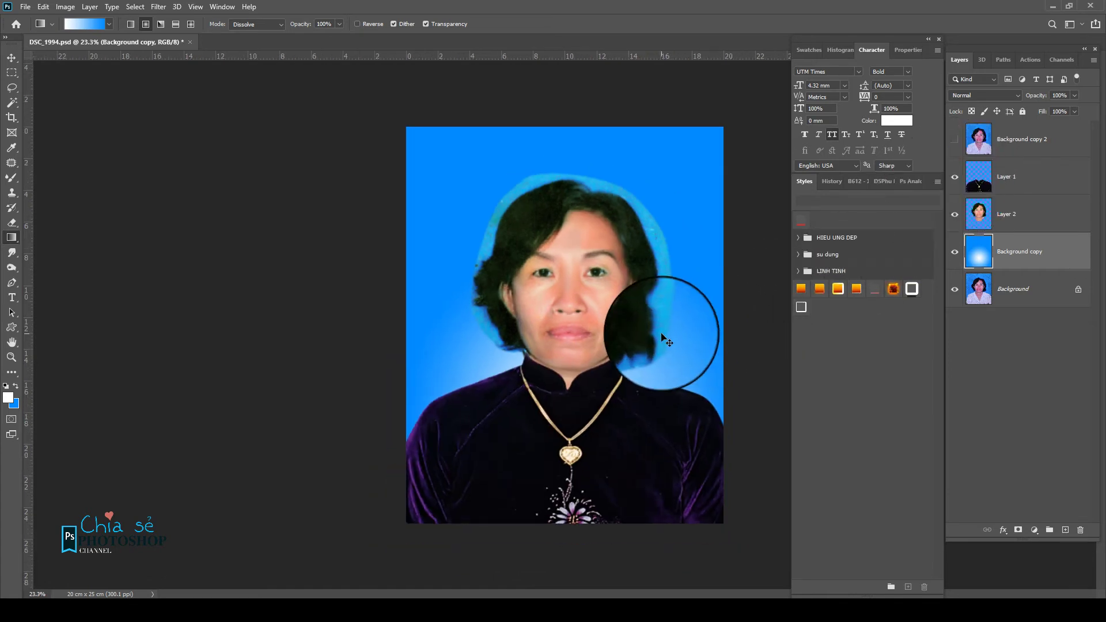
pyautogui.hotkey('ctrl', 's')
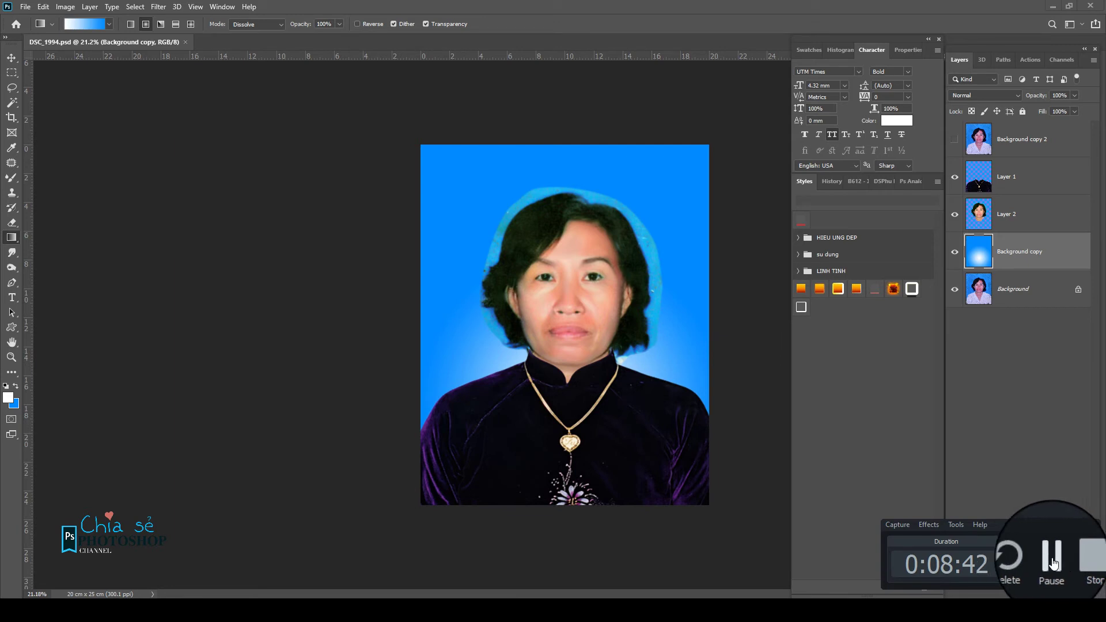
pyautogui.scroll(2, 565, 334)
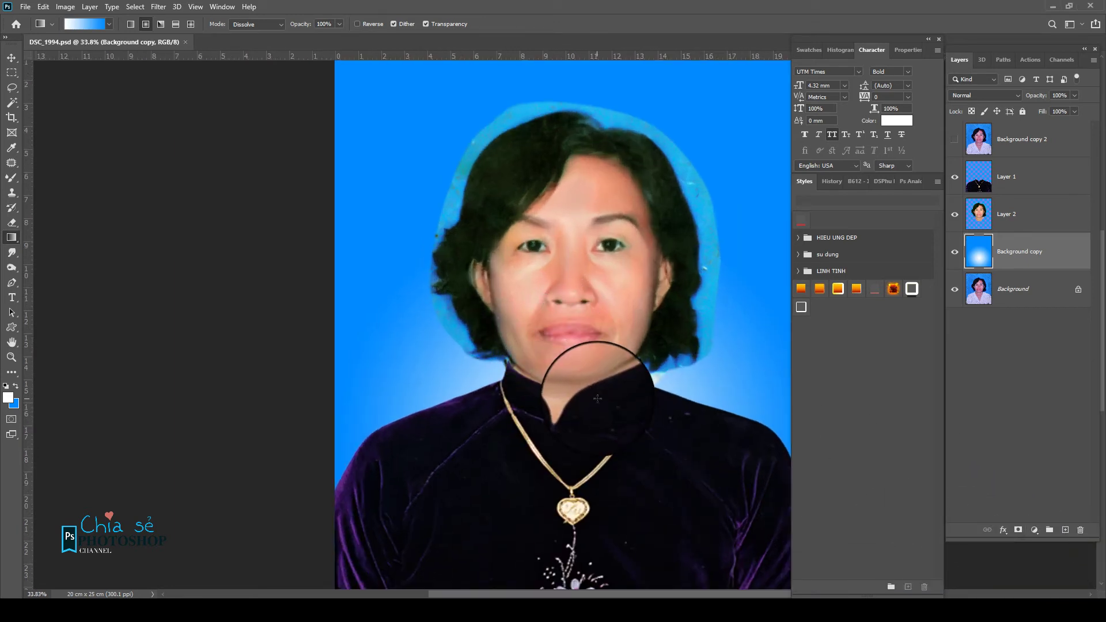
pyautogui.scroll(-2, 679, 116)
pyautogui.click(1014, 176)
pyautogui.press('v')
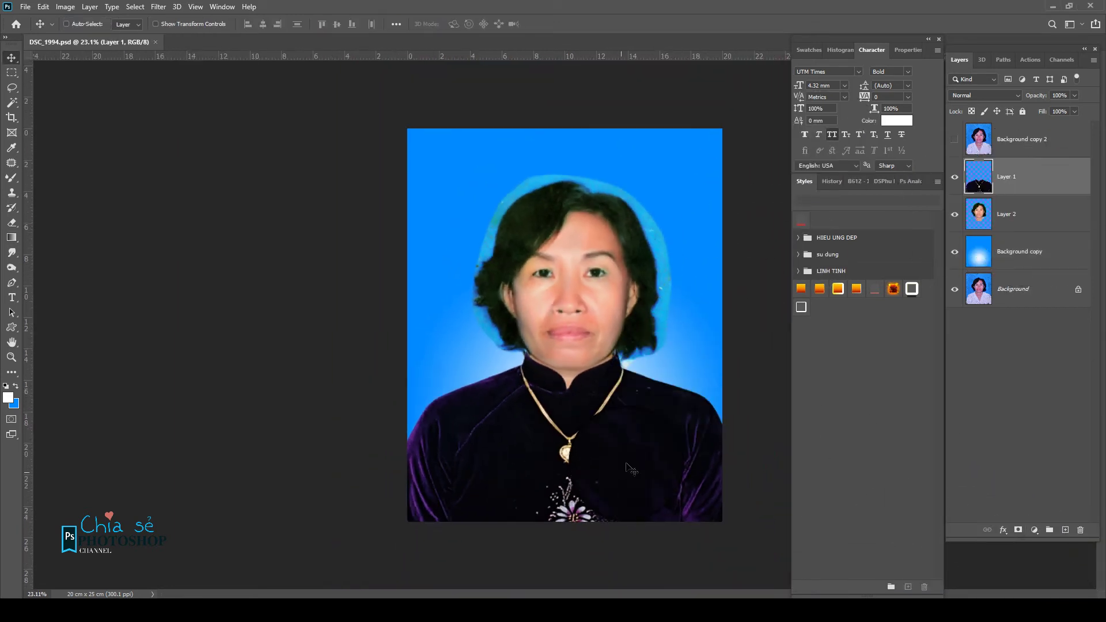
pyautogui.hotkey('ctrl', 't')
pyautogui.moveTo(582, 574); pyautogui.dragTo(582, 587)
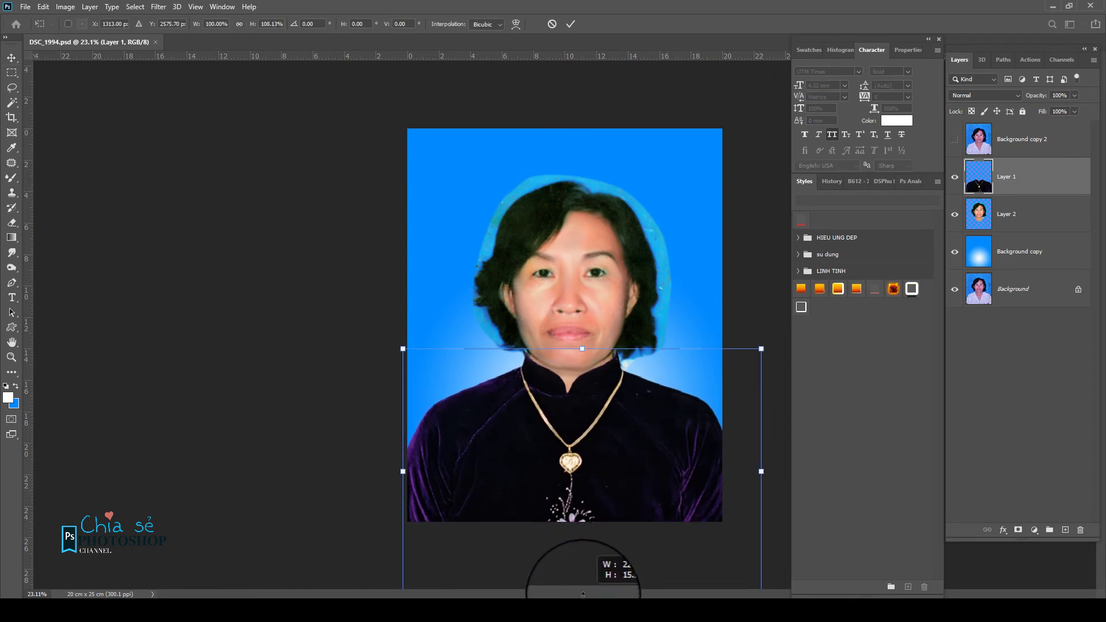
pyautogui.press('Return')
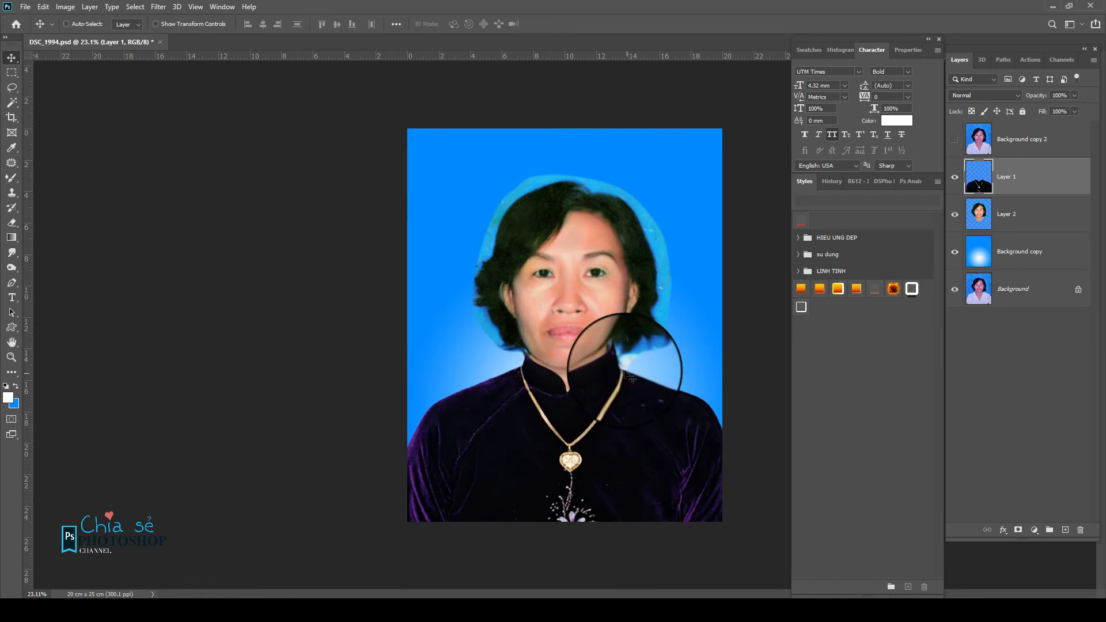
# - Shift the outfit to line up with the neck and narrow it slightly from both sides
pyautogui.scroll(3, 593, 397)
pyautogui.scroll(-2, 580, 420)
pyautogui.moveTo(596, 422); pyautogui.dragTo(616, 422)
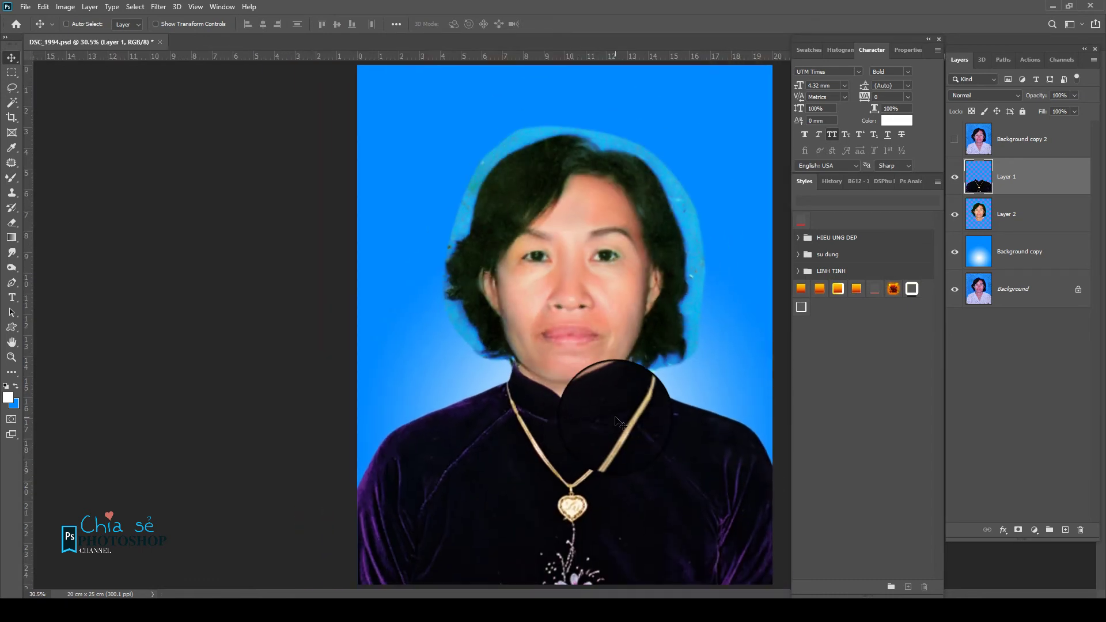
pyautogui.scroll(-1, 764, 420)
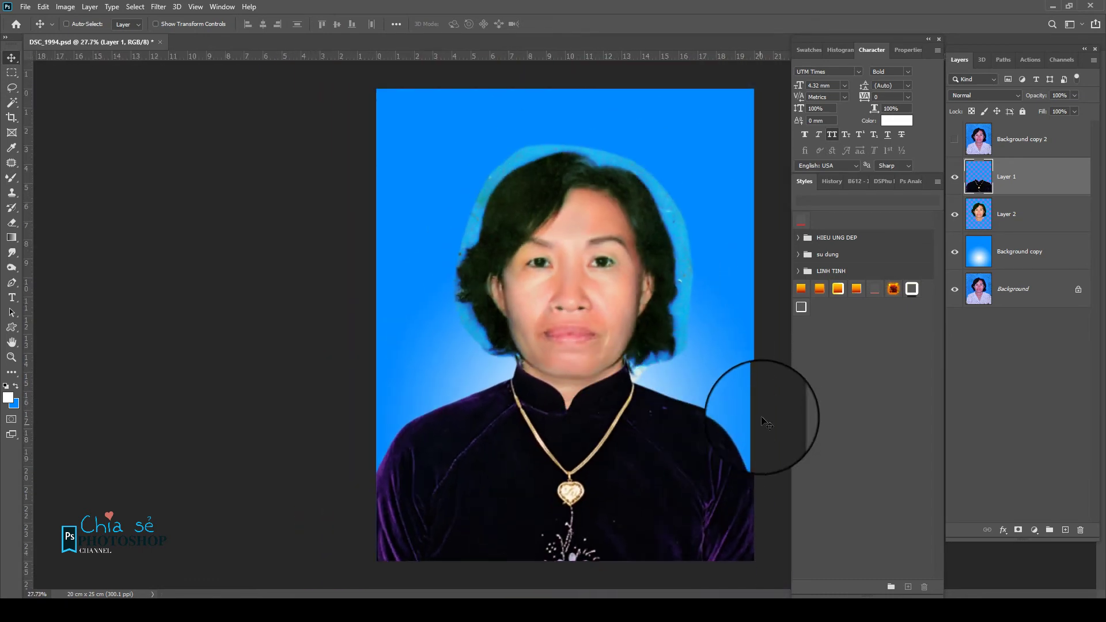
pyautogui.hotkey('ctrl', 't')
pyautogui.scroll(-2, 776, 504)
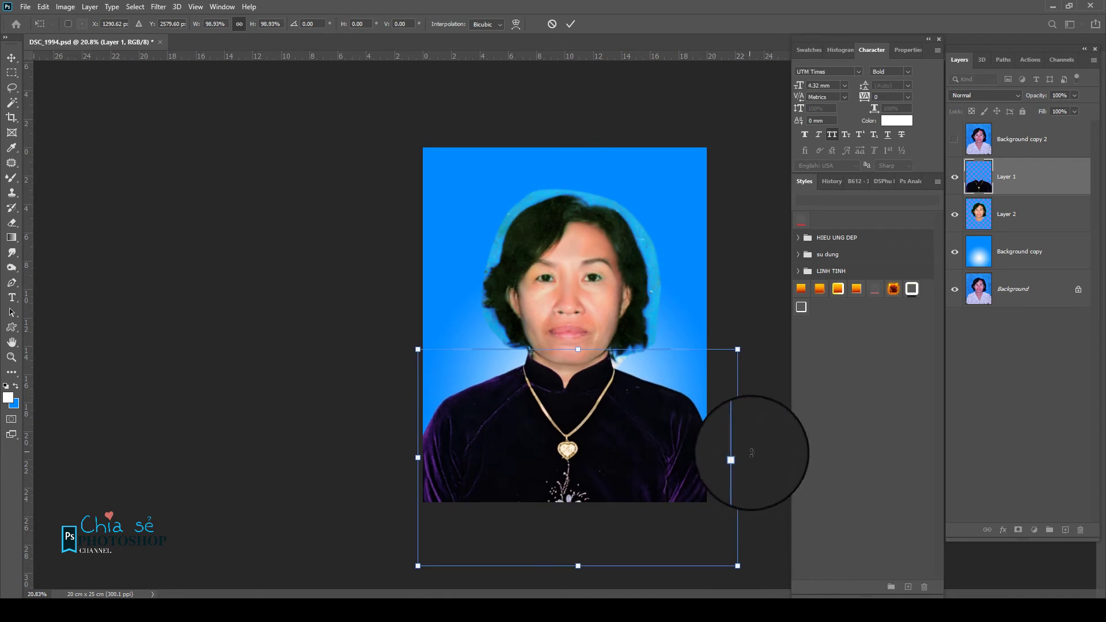
pyautogui.moveTo(743, 458); pyautogui.dragTo(738, 457)
pyautogui.scroll(2, 605, 368)
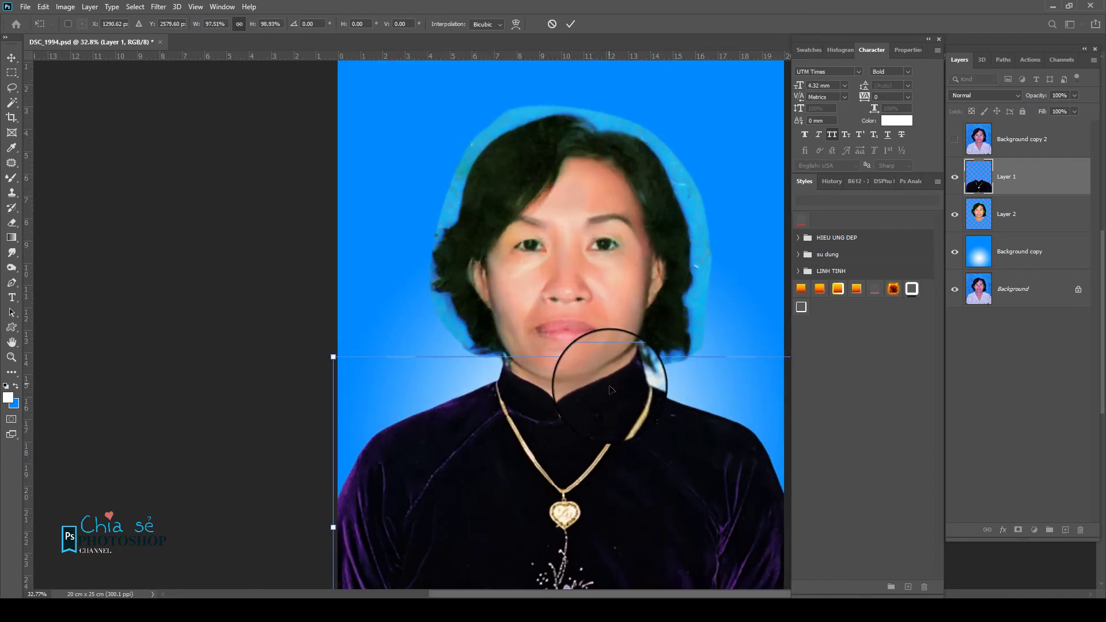
pyautogui.scroll(1, 605, 399)
pyautogui.press('Up')
pyautogui.press('Up')
pyautogui.moveTo(247, 501); pyautogui.dragTo(251, 501)
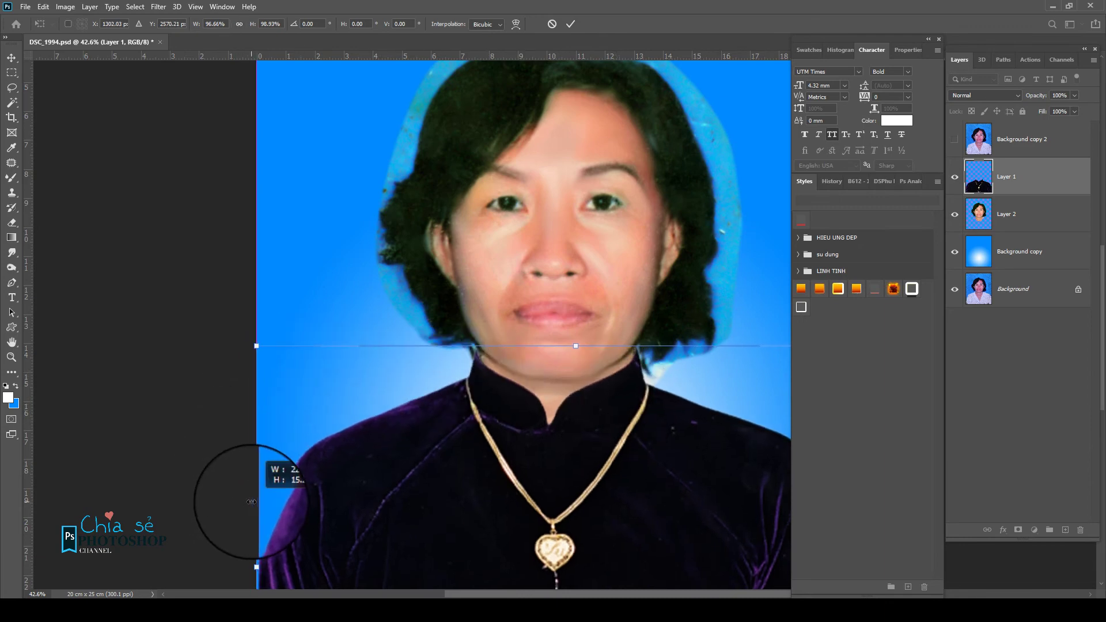
pyautogui.scroll(-2, 265, 501)
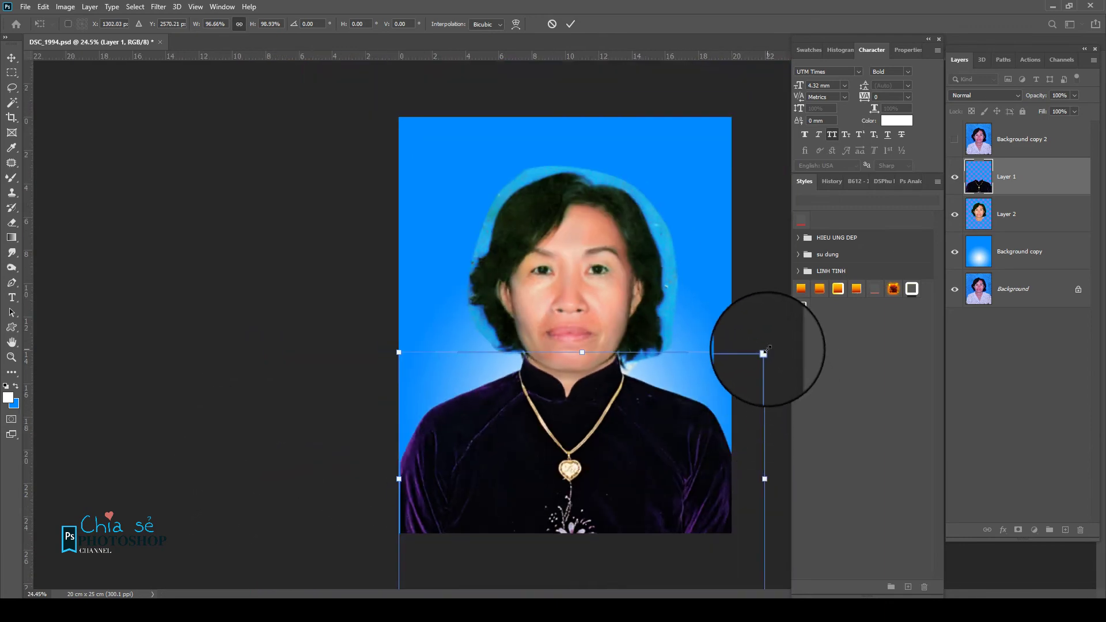
pyautogui.moveTo(767, 349); pyautogui.dragTo(761, 350)
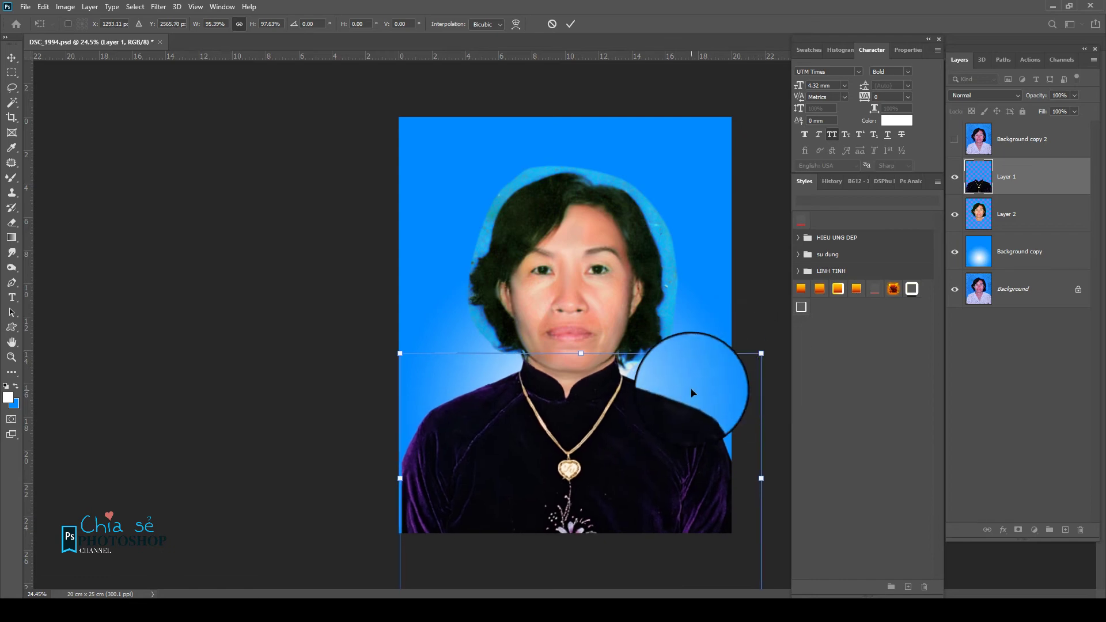
pyautogui.press('Return')
pyautogui.scroll(2, 598, 284)
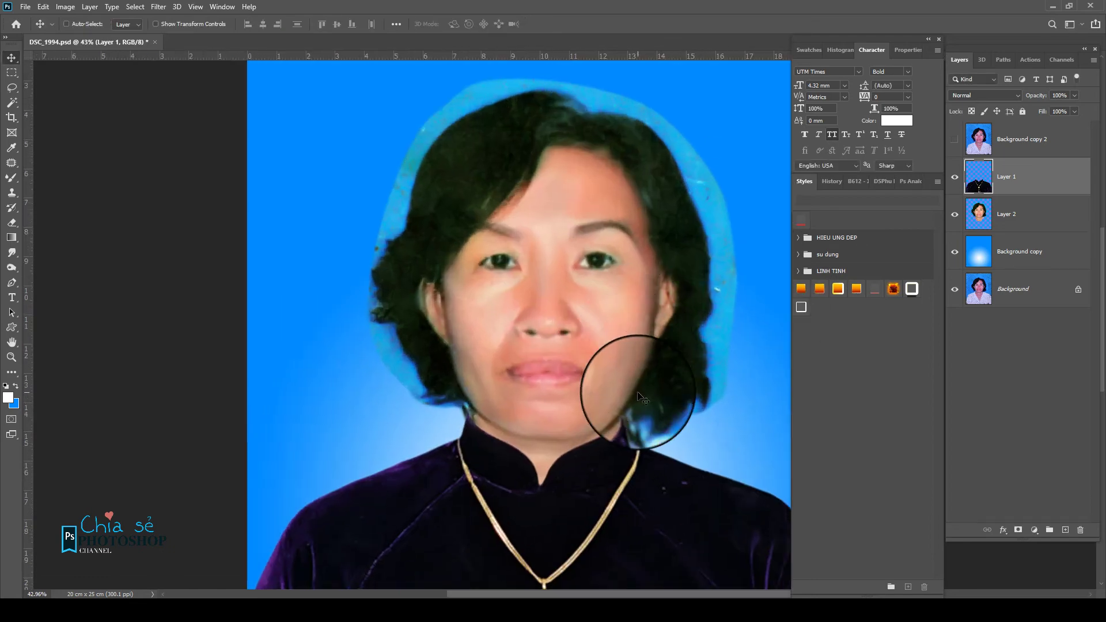
pyautogui.scroll(1, 639, 397)
pyautogui.scroll(1, 531, 457)
pyautogui.scroll(1, 538, 390)
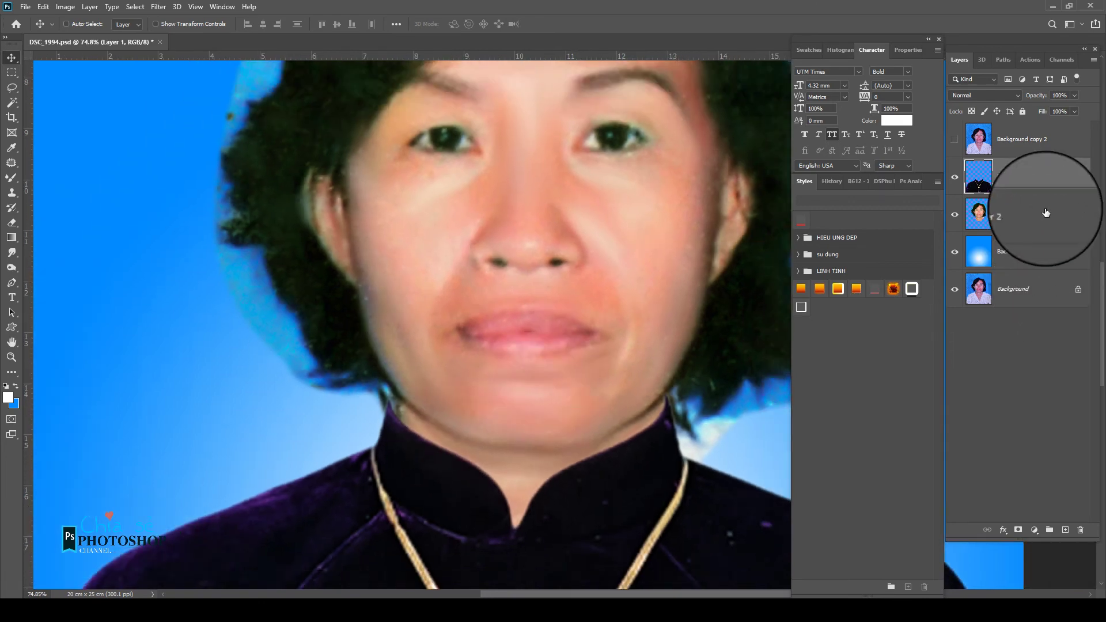
pyautogui.click(1012, 219)
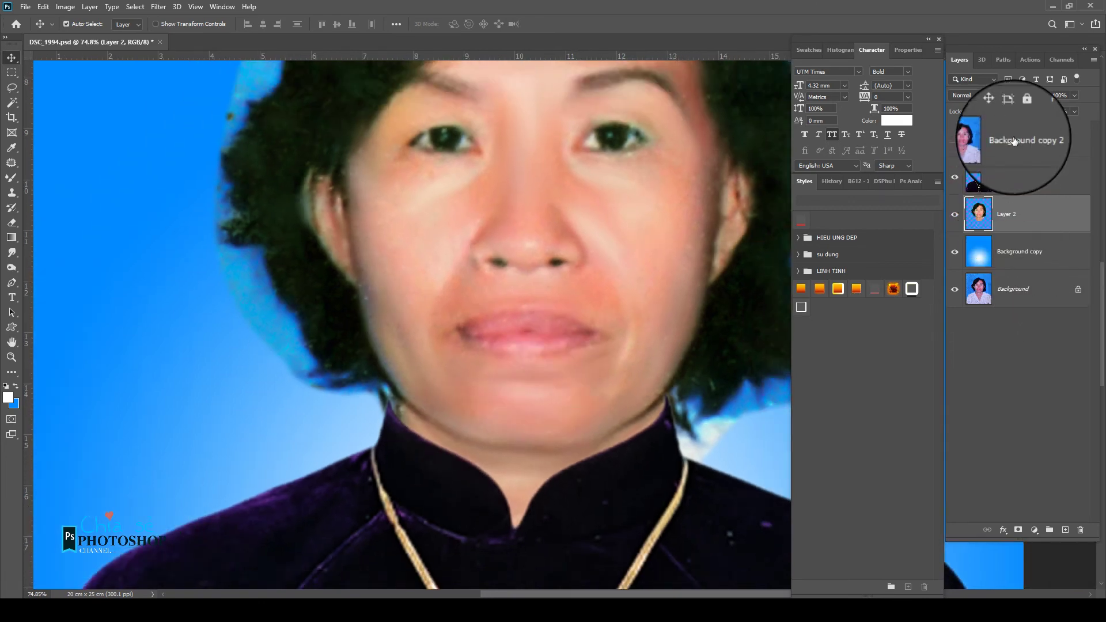
pyautogui.keyDown('ctrl'); pyautogui.click(1019, 138); pyautogui.keyUp('ctrl')
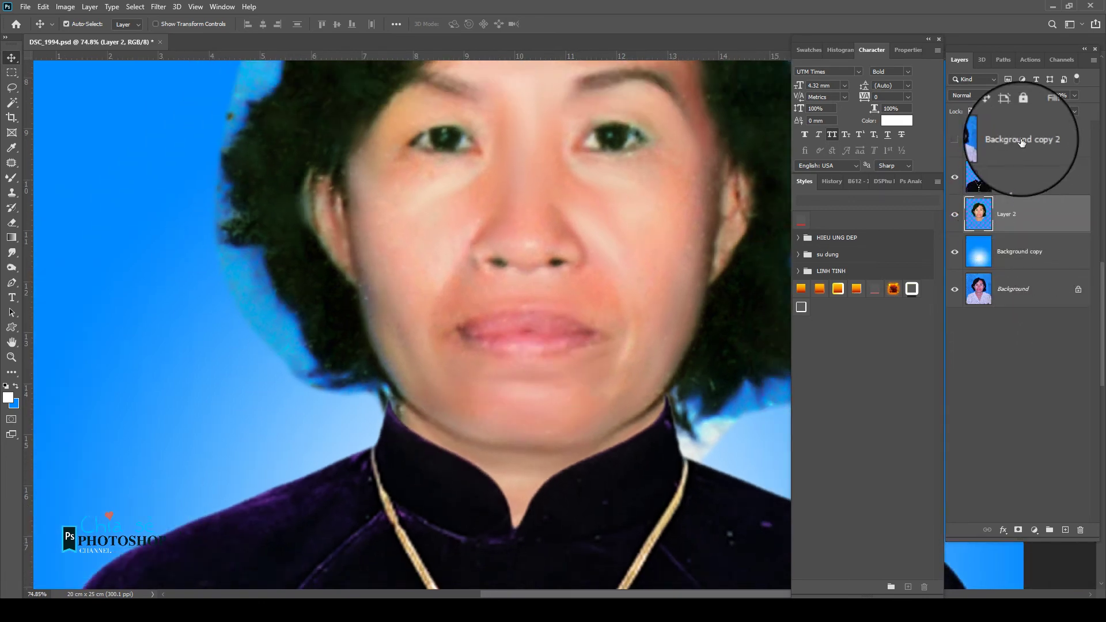
pyautogui.scroll(-1, 471, 426)
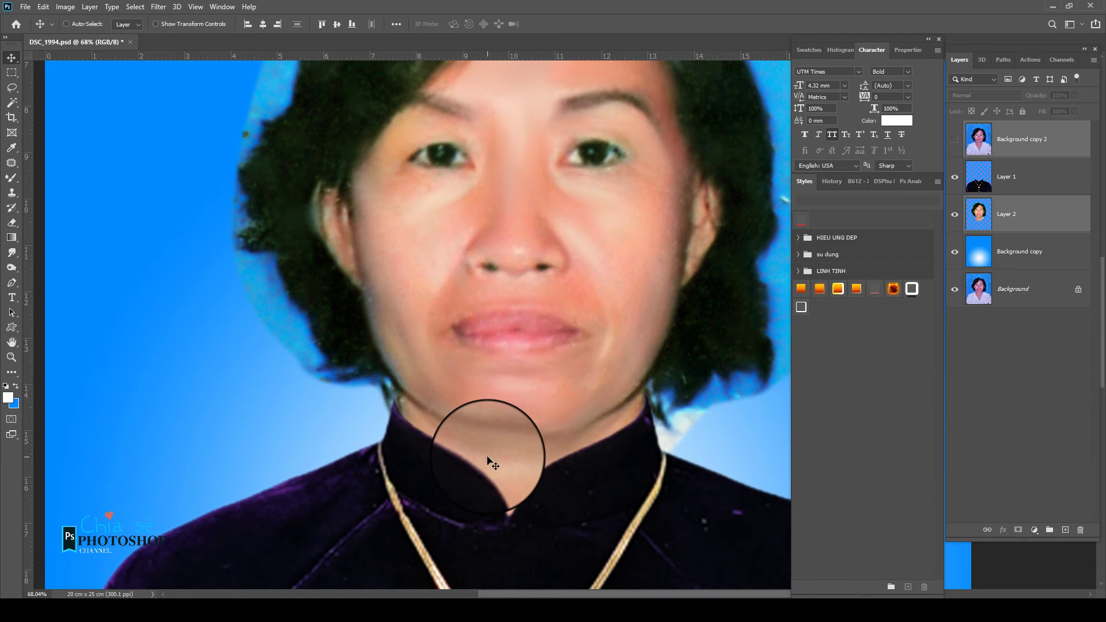
pyautogui.keyDown('alt'); pyautogui.scroll(-2, 490, 461); pyautogui.keyUp('alt')
pyautogui.scroll(2, 518, 247)
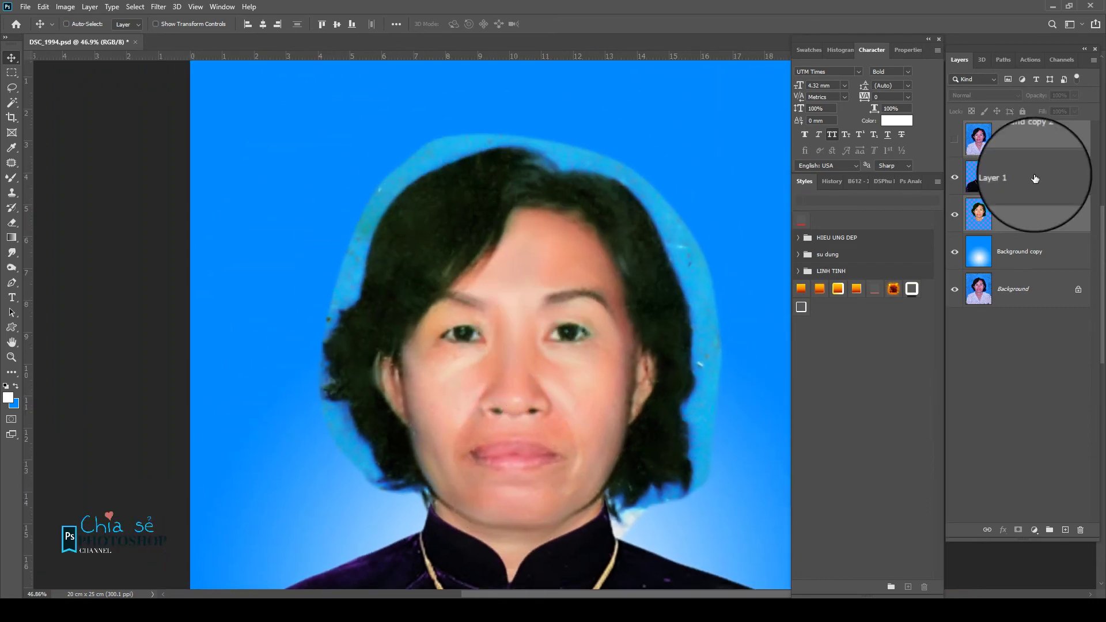
pyautogui.click(1004, 210)
pyautogui.press('e')
pyautogui.keyDown('alt'); pyautogui.scroll(2, 359, 115); pyautogui.keyUp('alt')
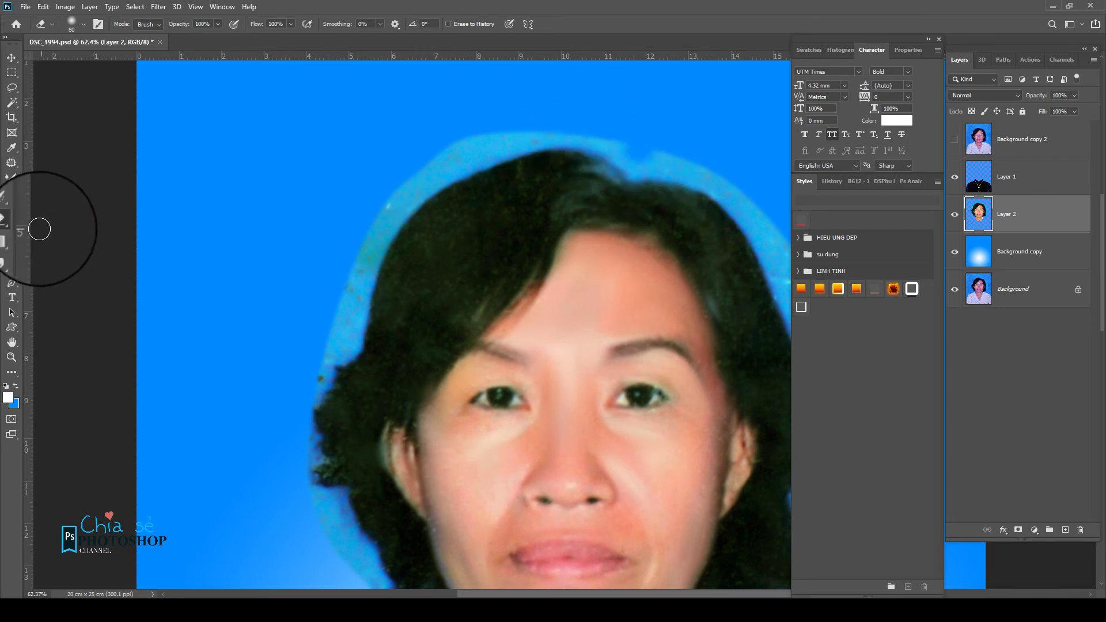
# - Erase the light-blue halo above the hair, undoing the stray erase on the neck and collar
pyautogui.rightClick(12, 222)
pyautogui.click(53, 222)
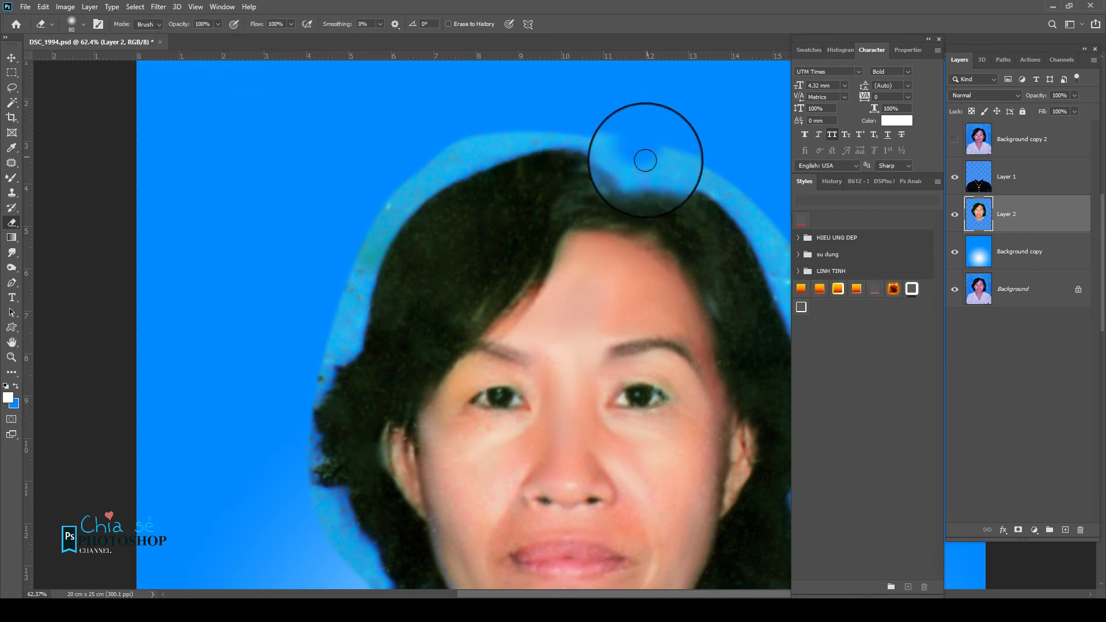
pyautogui.moveTo(642, 155)
pyautogui.mouseDown()
pyautogui.moveTo(580, 136)
pyautogui.moveTo(400, 185)
pyautogui.moveTo(413, 170)
pyautogui.moveTo(464, 153)
pyautogui.moveTo(378, 226)
pyautogui.moveTo(350, 272)
pyautogui.moveTo(337, 337)
pyautogui.mouseUp()
pyautogui.press('[')
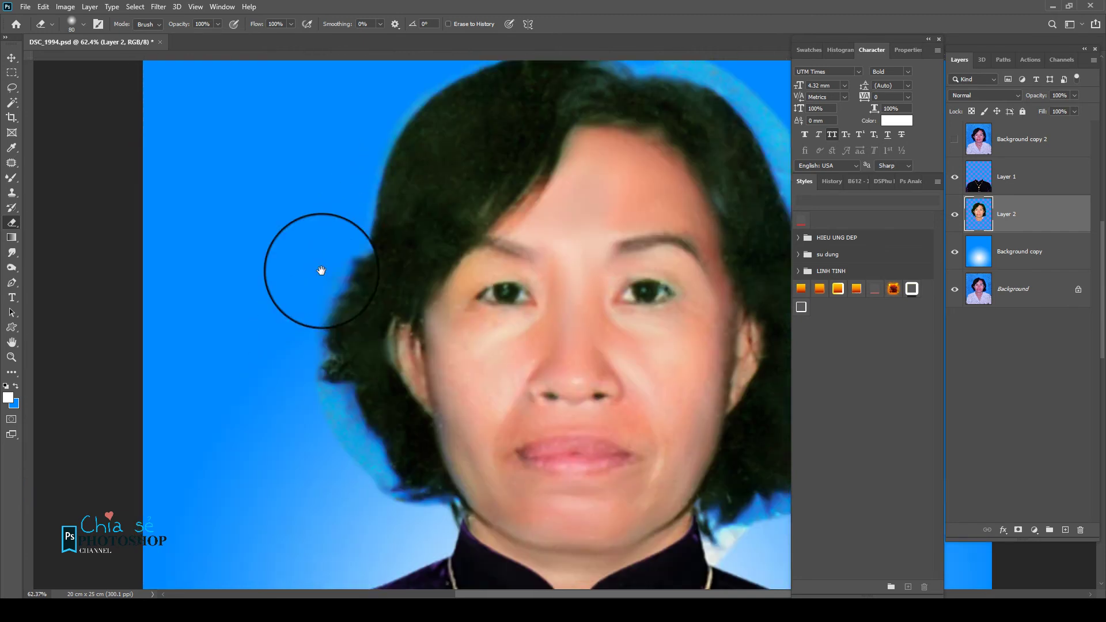
pyautogui.moveTo(306, 475)
pyautogui.mouseDown()
pyautogui.moveTo(333, 291)
pyautogui.moveTo(383, 366)
pyautogui.moveTo(469, 415)
pyautogui.moveTo(467, 433)
pyautogui.mouseUp()
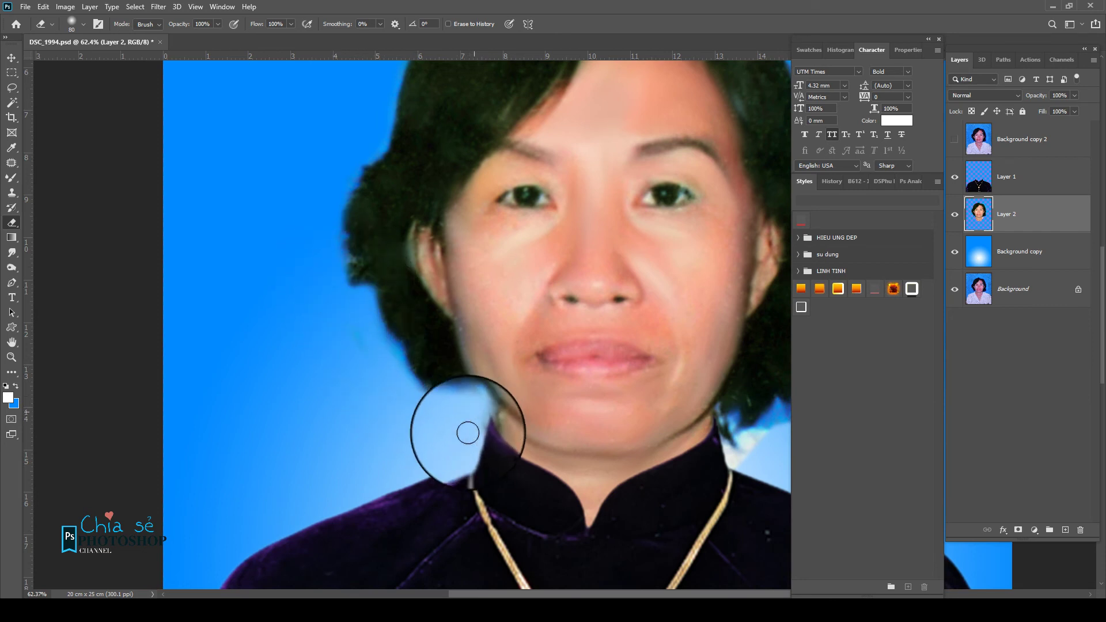
pyautogui.hotkey('ctrl', 'z')
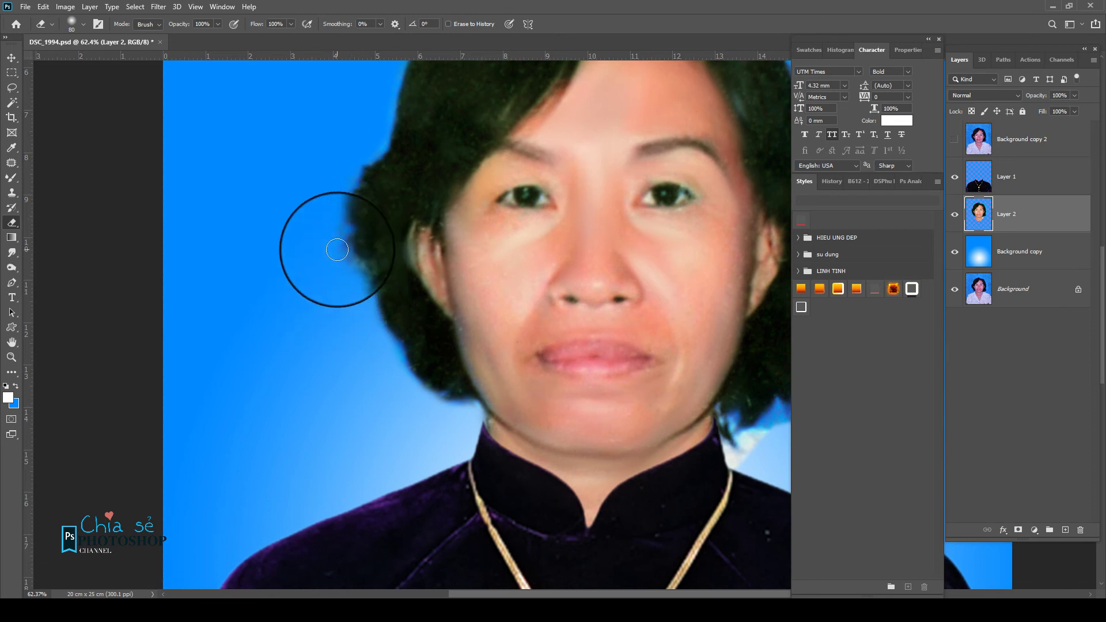
# - Clean the remaining halo along the left, top and right hair edges and beside the collar
pyautogui.moveTo(323, 258); pyautogui.dragTo(338, 151)
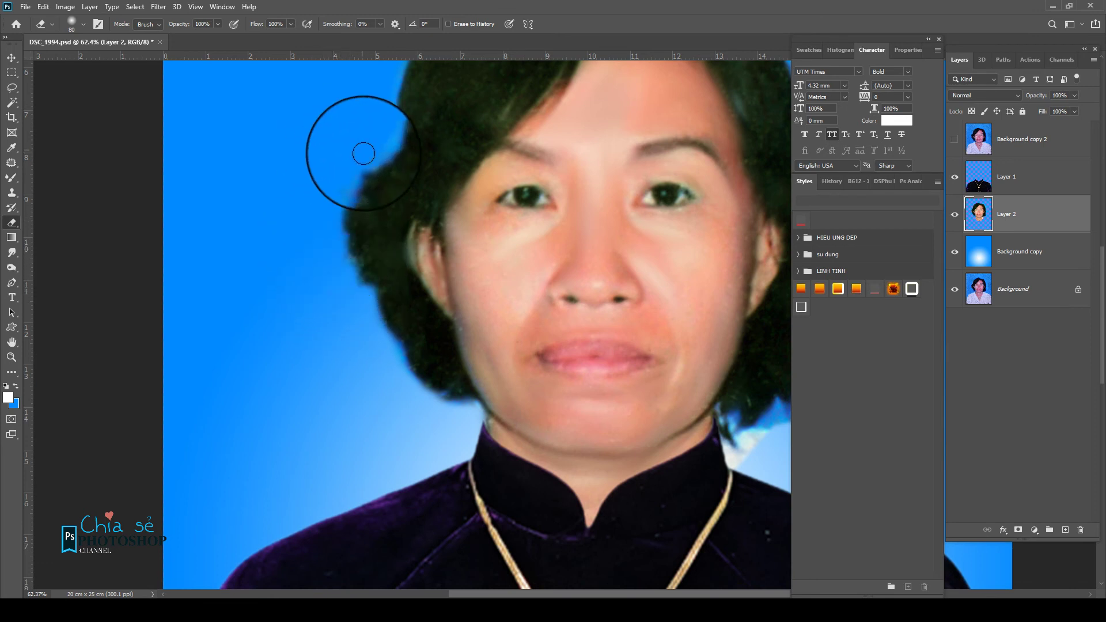
pyautogui.moveTo(353, 345); pyautogui.dragTo(134, 276)
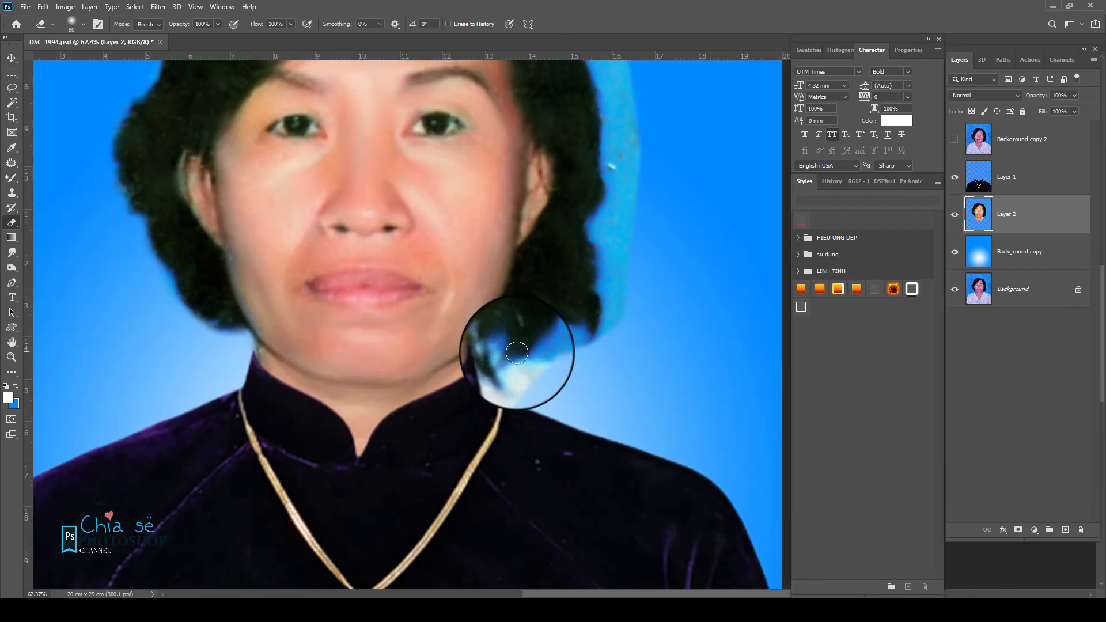
pyautogui.moveTo(519, 345)
pyautogui.mouseDown()
pyautogui.moveTo(526, 383)
pyautogui.moveTo(504, 375)
pyautogui.moveTo(544, 363)
pyautogui.moveTo(511, 365)
pyautogui.moveTo(578, 355)
pyautogui.moveTo(555, 345)
pyautogui.moveTo(621, 325)
pyautogui.moveTo(563, 338)
pyautogui.moveTo(627, 299)
pyautogui.moveTo(612, 278)
pyautogui.moveTo(625, 268)
pyautogui.mouseUp()
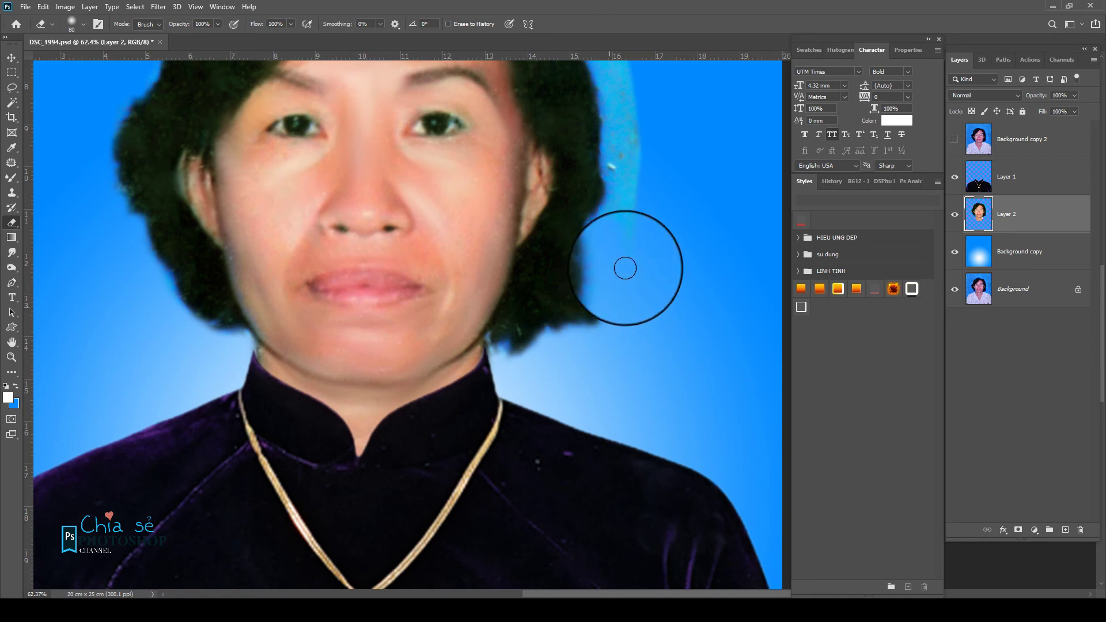
pyautogui.scroll(-2, 599, 230)
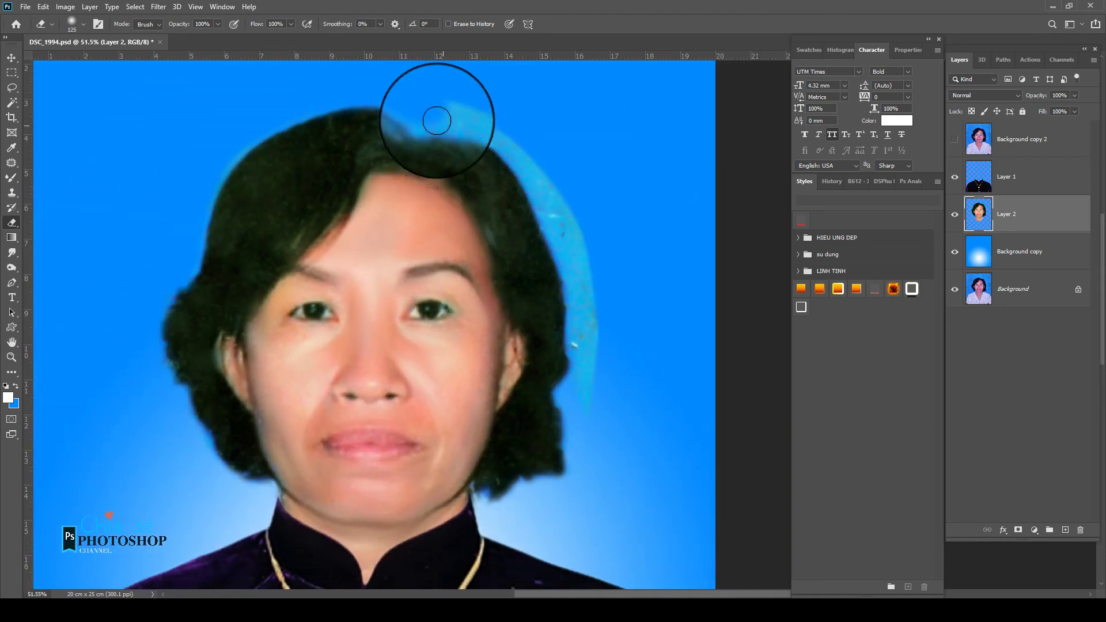
pyautogui.moveTo(436, 120)
pyautogui.mouseDown()
pyautogui.moveTo(425, 115)
pyautogui.moveTo(476, 115)
pyautogui.moveTo(561, 227)
pyautogui.moveTo(538, 197)
pyautogui.moveTo(582, 329)
pyautogui.moveTo(593, 407)
pyautogui.mouseUp()
pyautogui.moveTo(536, 141)
pyautogui.mouseDown()
pyautogui.moveTo(415, 102)
pyautogui.moveTo(507, 141)
pyautogui.mouseUp()
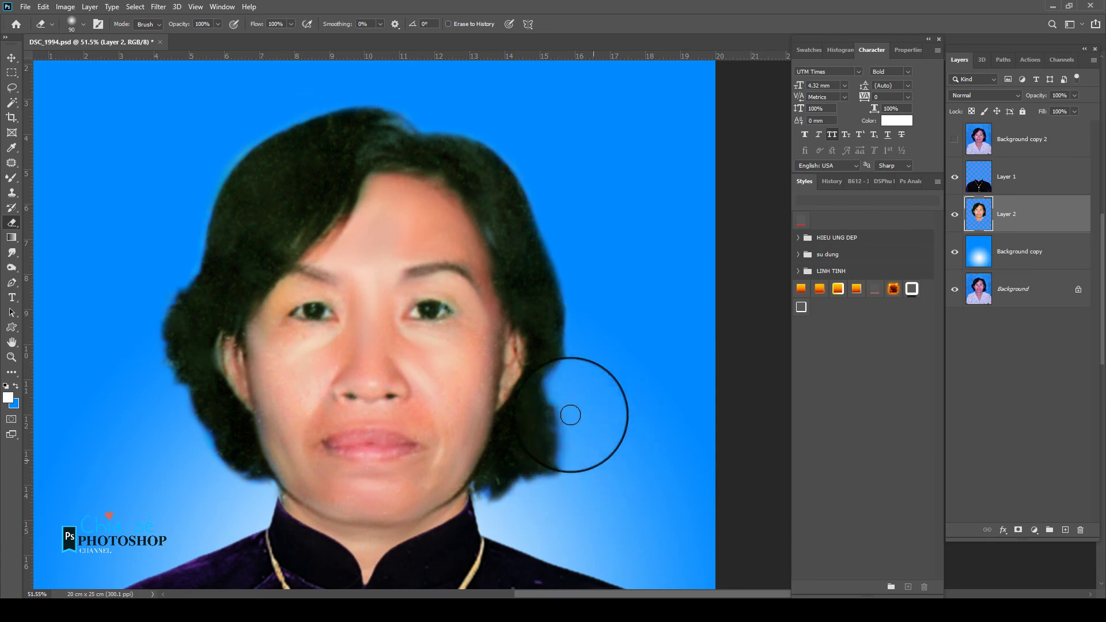
pyautogui.moveTo(224, 503)
pyautogui.mouseDown()
pyautogui.moveTo(161, 405)
pyautogui.moveTo(153, 299)
pyautogui.mouseUp()
pyautogui.scroll(-2, 162, 285)
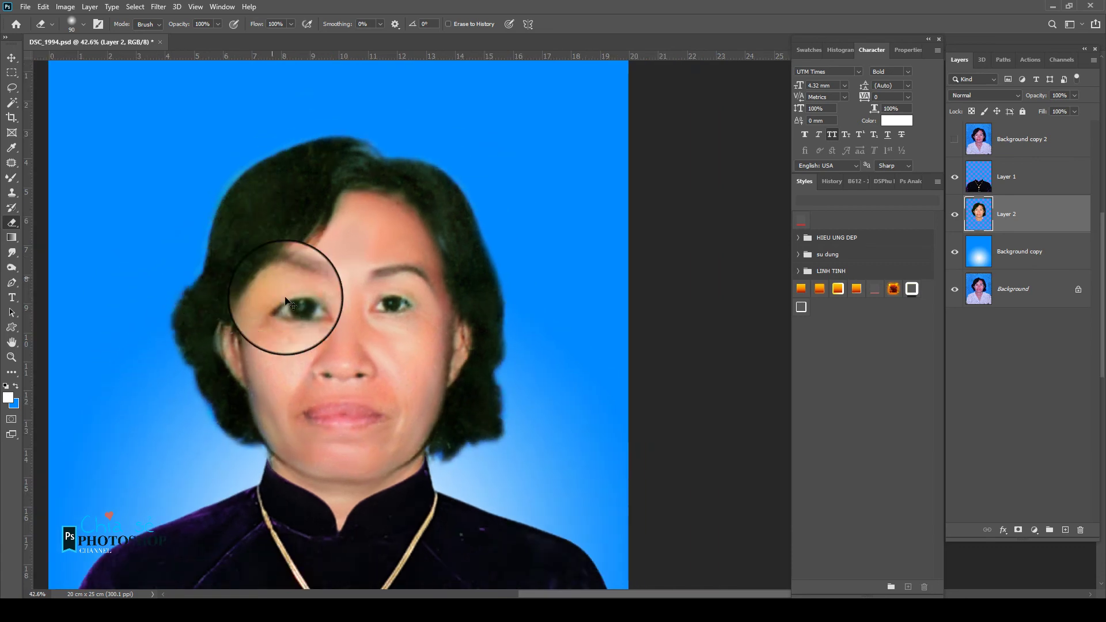
pyautogui.hotkey('ctrl', 's')
pyautogui.moveTo(321, 390); pyautogui.dragTo(331, 296)
pyautogui.scroll(1, 345, 184)
pyautogui.scroll(2, 388, 185)
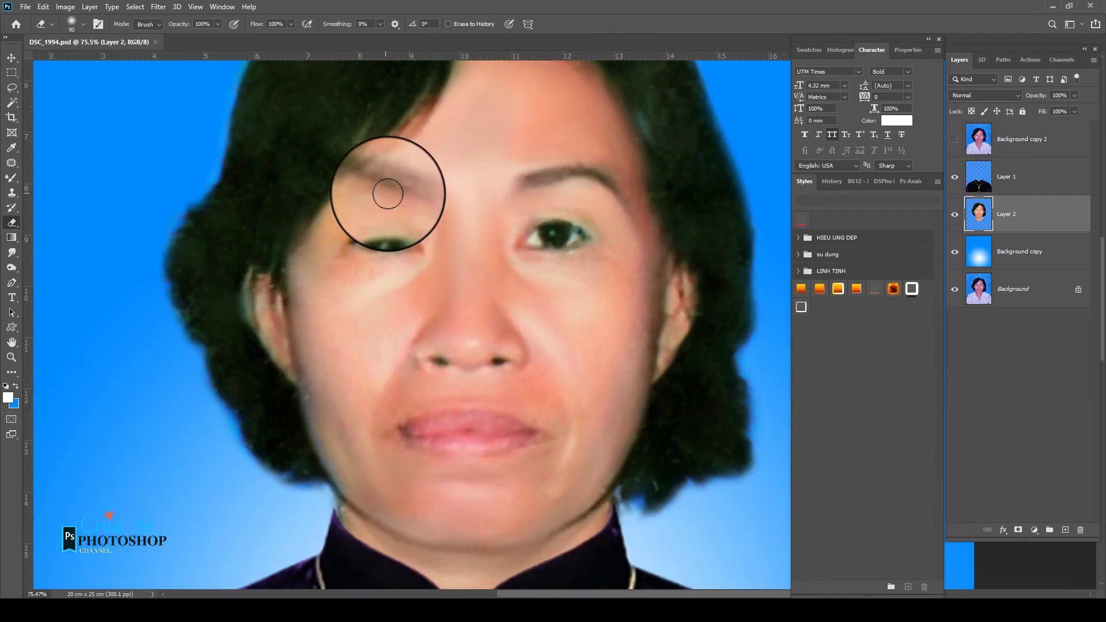
pyautogui.moveTo(387, 185); pyautogui.dragTo(407, 321)
pyautogui.scroll(2, 557, 256)
pyautogui.scroll(1, 558, 256)
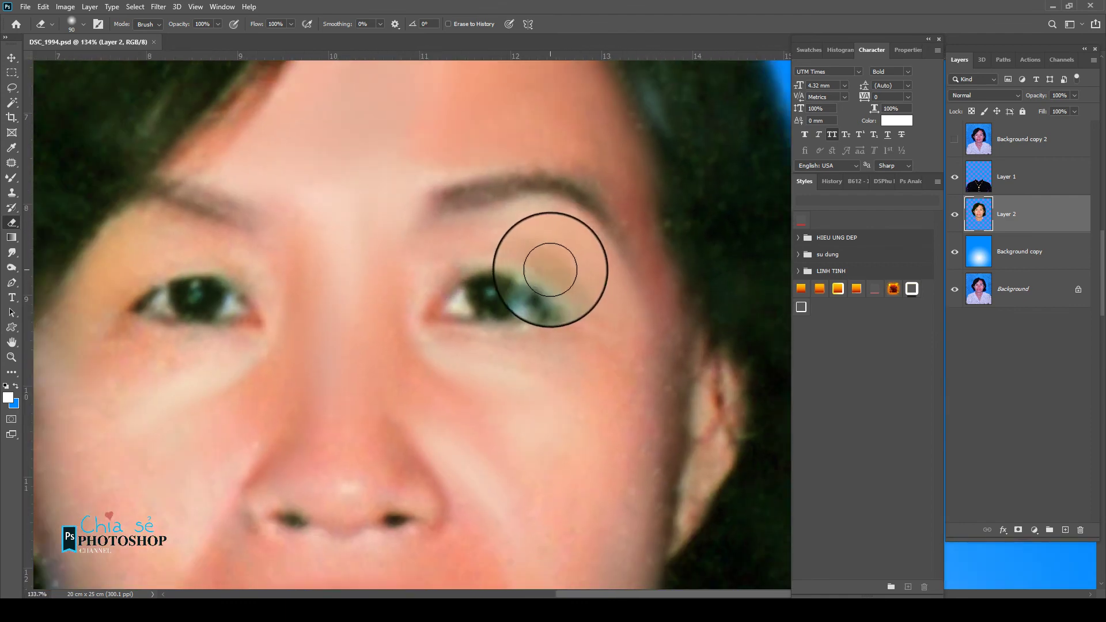
pyautogui.press('b')
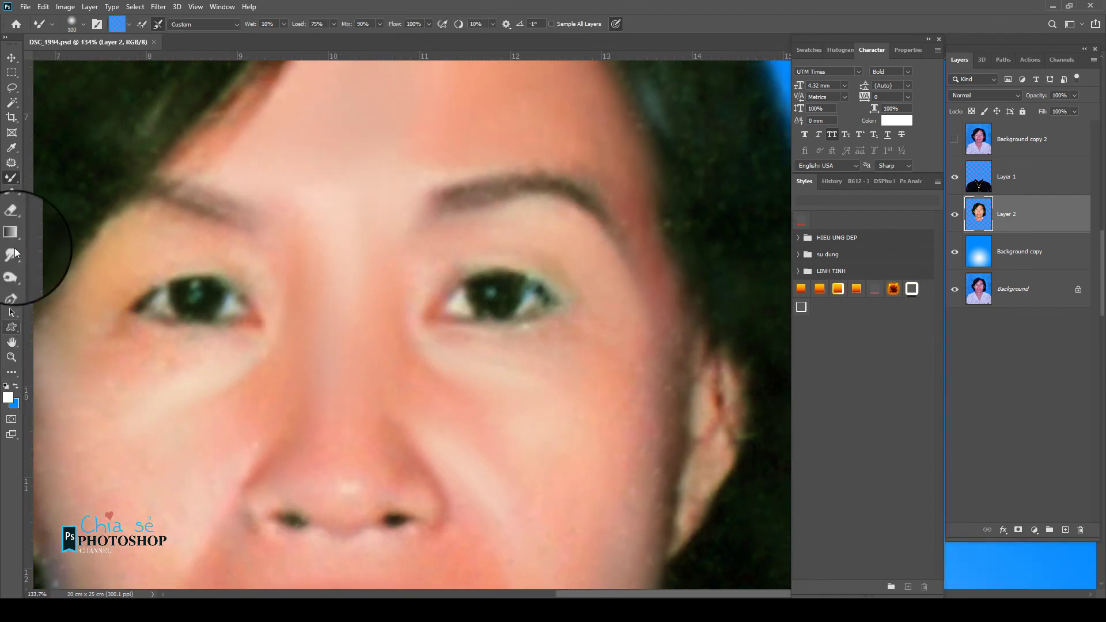
pyautogui.click(64, 212)
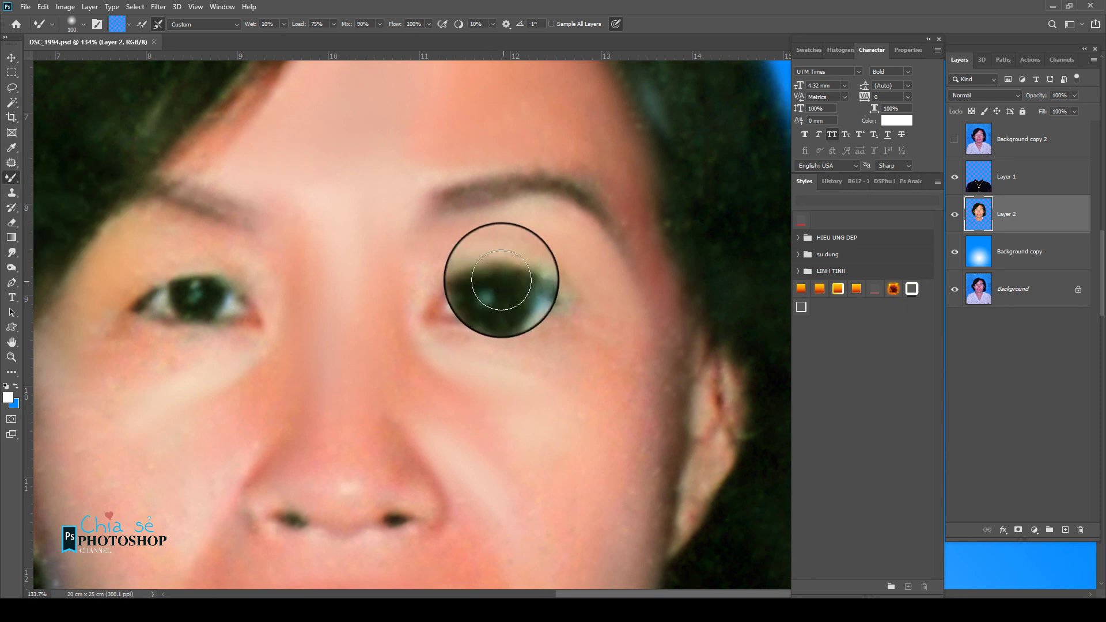
pyautogui.press('[')
pyautogui.press('[')
pyautogui.press('[')
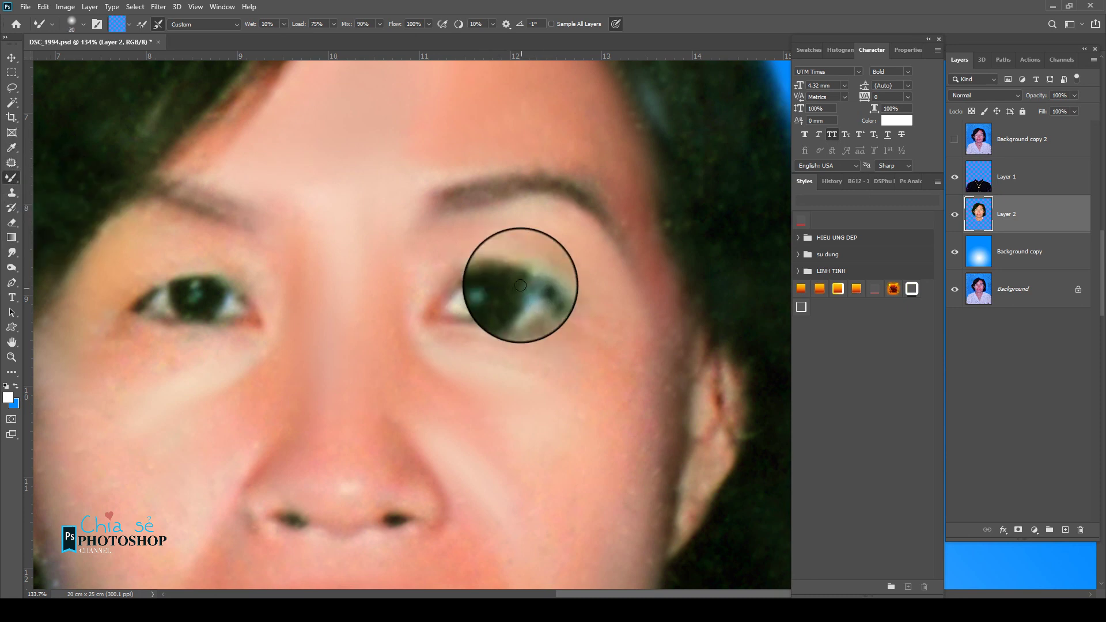
pyautogui.press('[')
pyautogui.press('[')
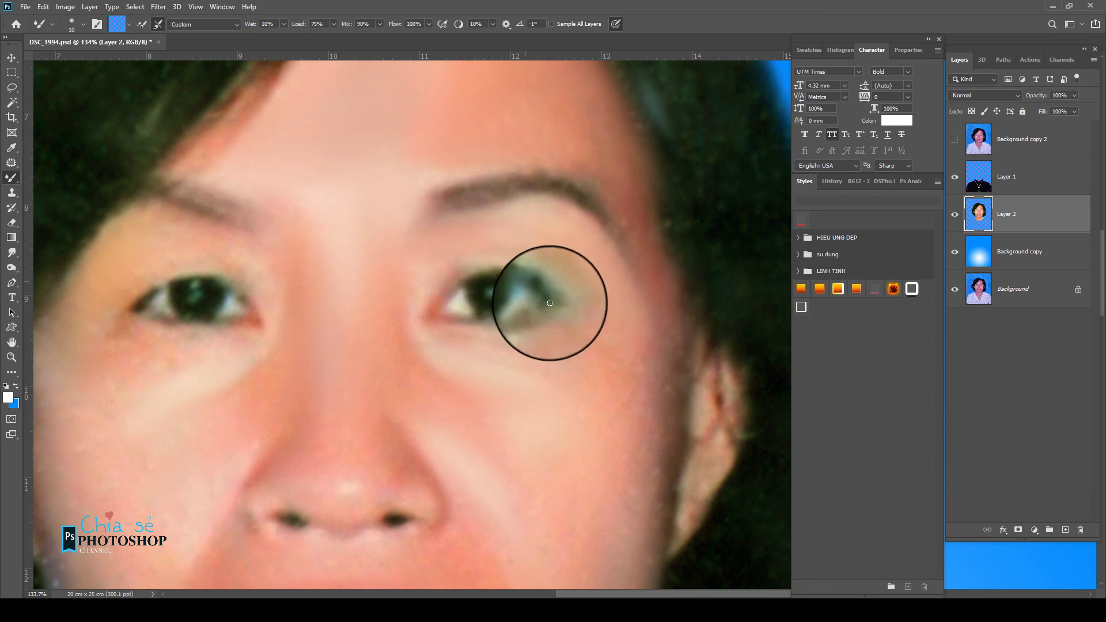
pyautogui.press('2')
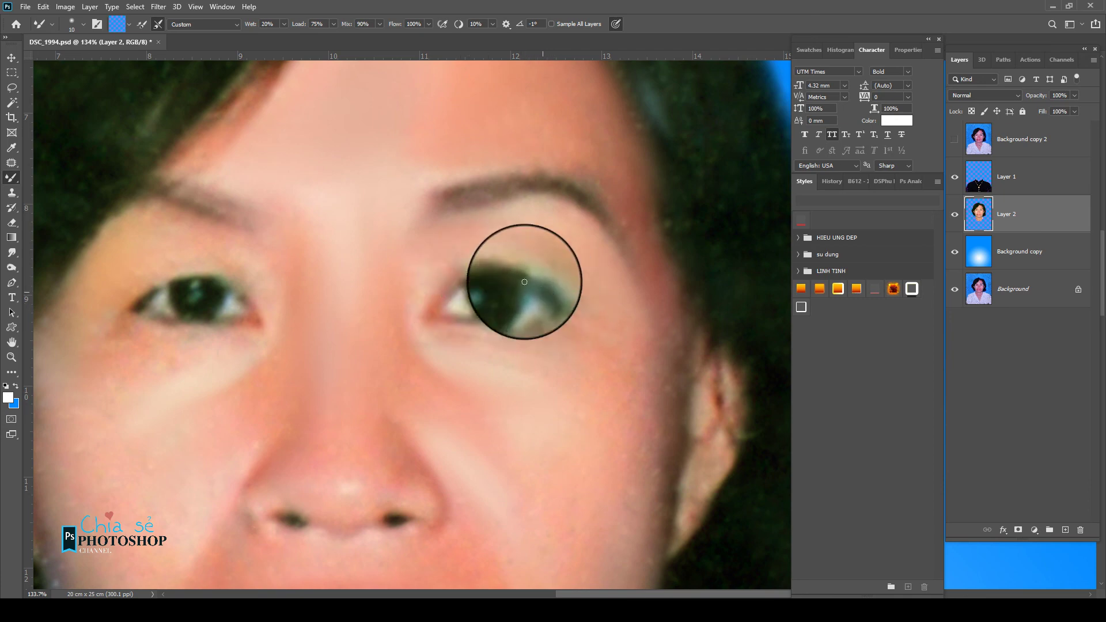
pyautogui.hscroll(-3, 231, 317)
pyautogui.scroll(1, 231, 317)
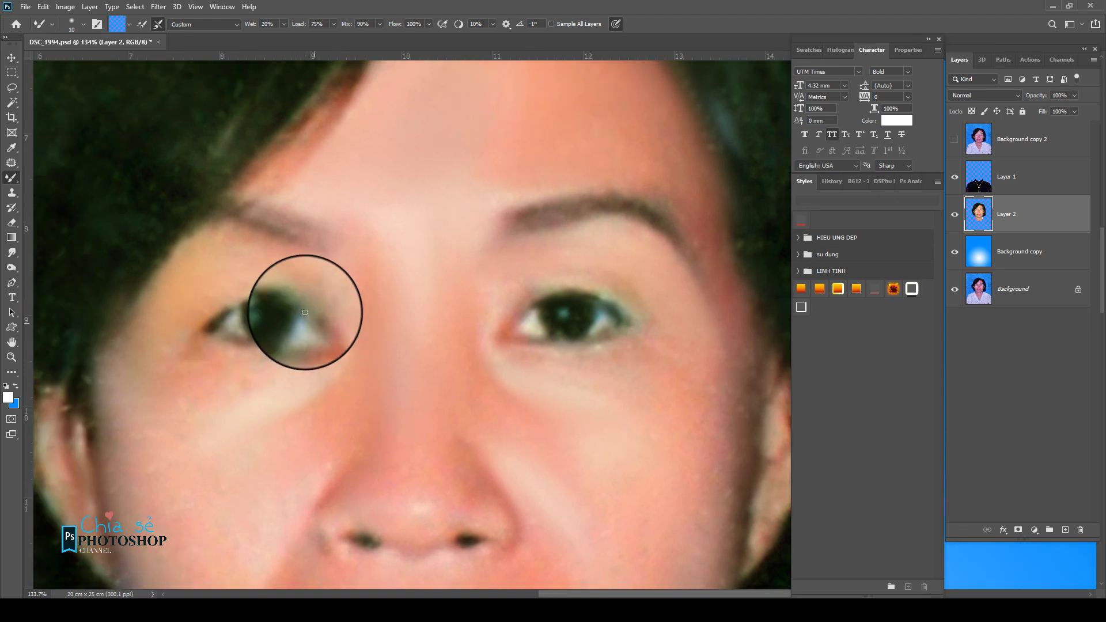
pyautogui.moveTo(227, 311)
pyautogui.mouseDown()
pyautogui.moveTo(313, 320)
pyautogui.moveTo(272, 302)
pyautogui.moveTo(221, 315)
pyautogui.mouseUp()
pyautogui.hotkey('ctrl', 'z')
pyautogui.scroll(-3, 220, 315)
pyautogui.scroll(-2, 219, 345)
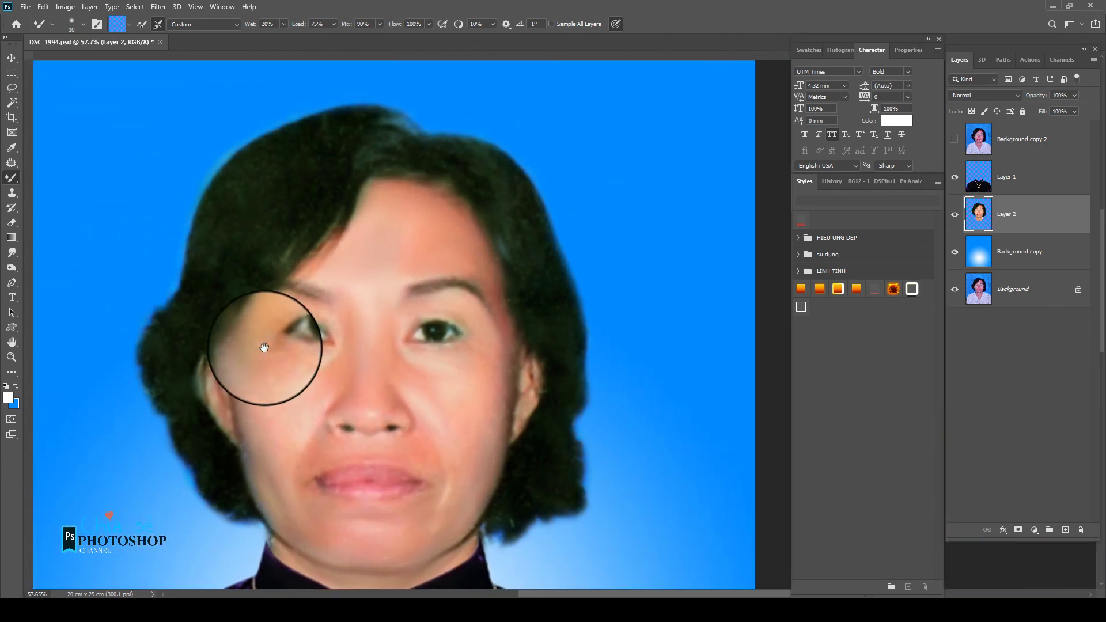
pyautogui.press('j')
pyautogui.moveTo(196, 505)
pyautogui.mouseDown()
pyautogui.moveTo(217, 362)
pyautogui.moveTo(291, 301)
pyautogui.moveTo(365, 185)
pyautogui.moveTo(459, 197)
pyautogui.moveTo(558, 382)
pyautogui.moveTo(518, 474)
pyautogui.moveTo(516, 556)
pyautogui.moveTo(380, 99)
pyautogui.moveTo(109, 212)
pyautogui.moveTo(193, 498)
pyautogui.mouseUp()
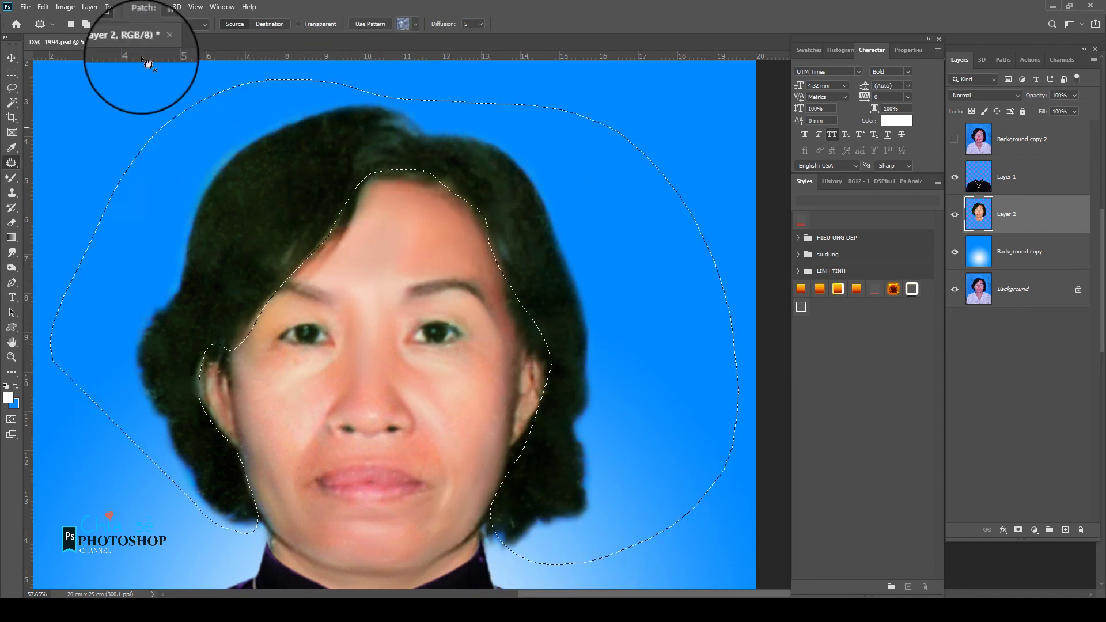
# - Feather the hair selection 7 pixels, then set Hue/Saturation to -46 saturation with slightly adjusted lightness
pyautogui.hotkey('shift', 'F6')
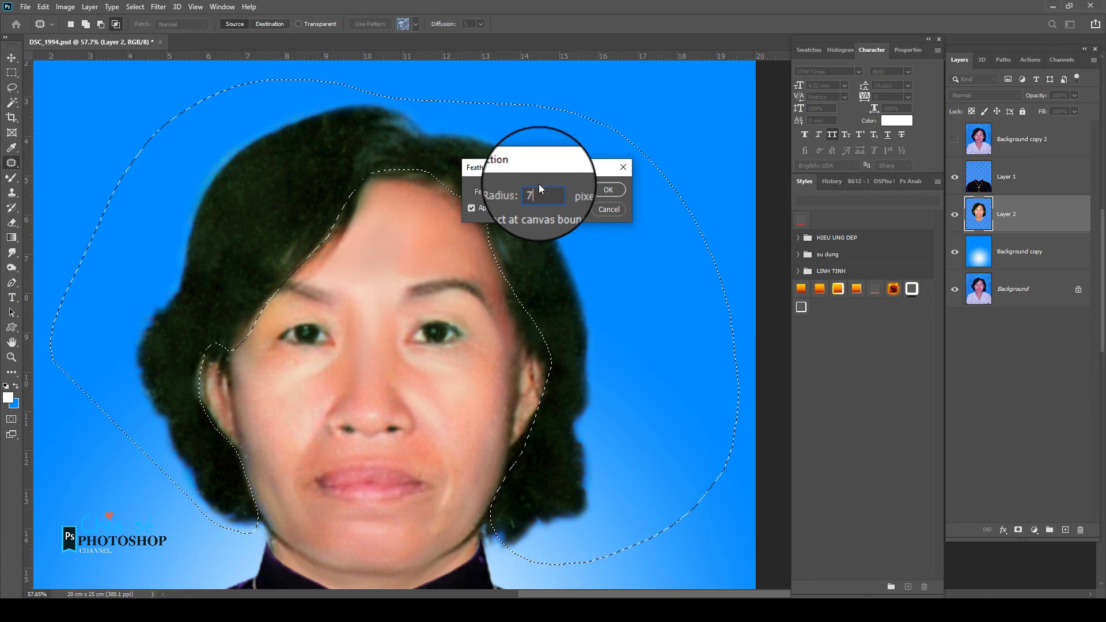
pyautogui.press('Return')
pyautogui.hotkey('ctrl', 'u')
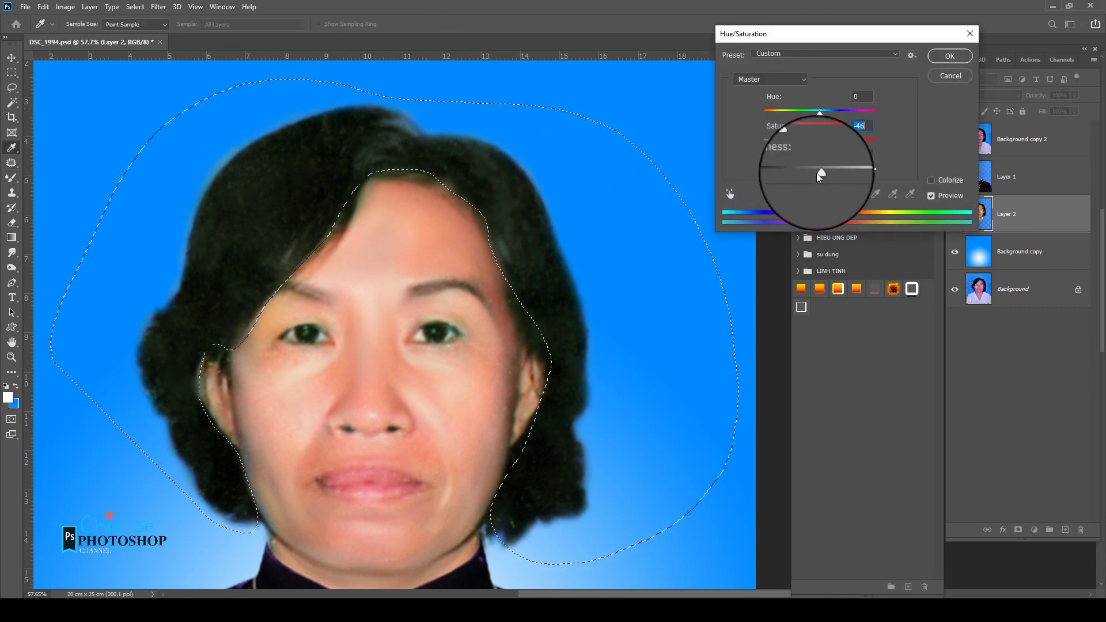
pyautogui.moveTo(815, 174)
pyautogui.mouseDown()
pyautogui.moveTo(870, 170)
pyautogui.moveTo(819, 175)
pyautogui.mouseUp()
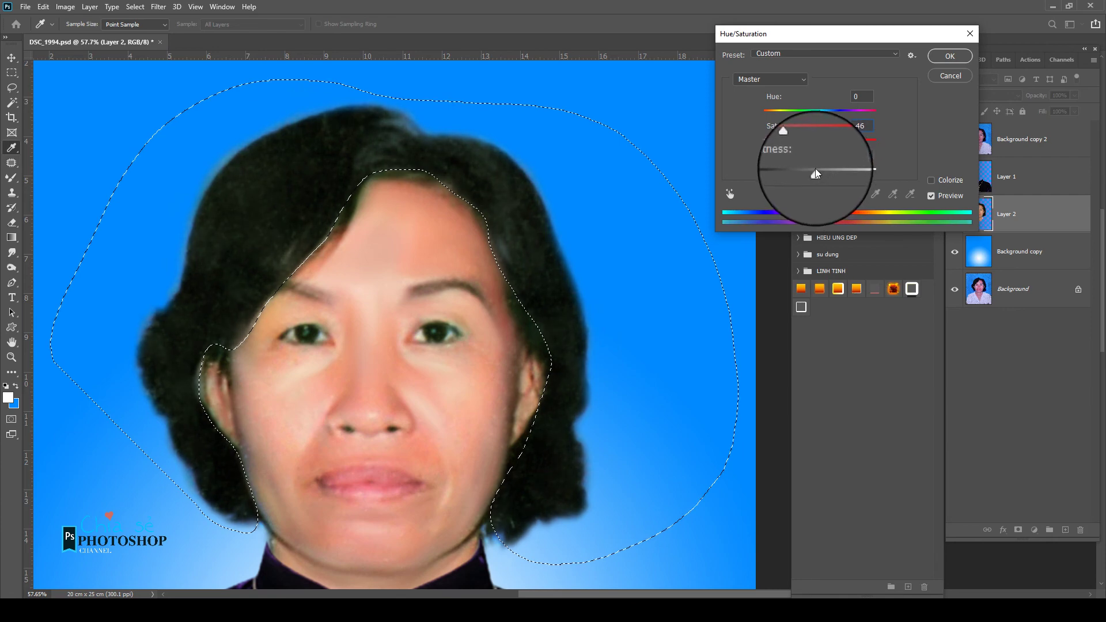
pyautogui.press('Return')
pyautogui.scroll(-3, 285, 252)
pyautogui.scroll(-3, 448, 222)
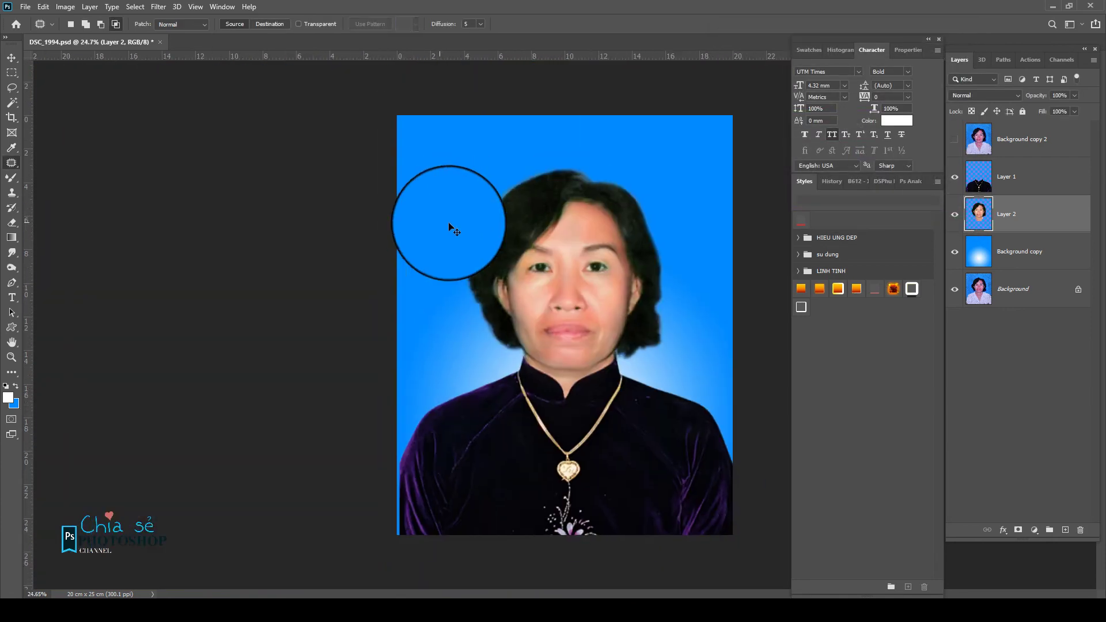
pyautogui.hotkey('ctrl', 'd')
pyautogui.hotkey('ctrl', 's')
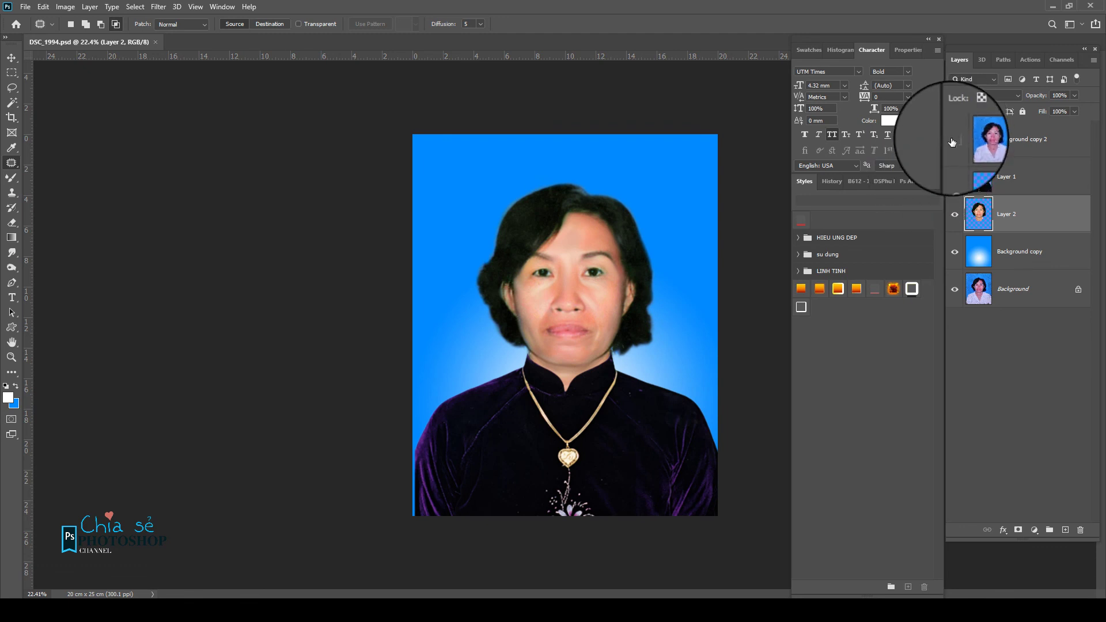
pyautogui.click(954, 140)
pyautogui.click(952, 141)
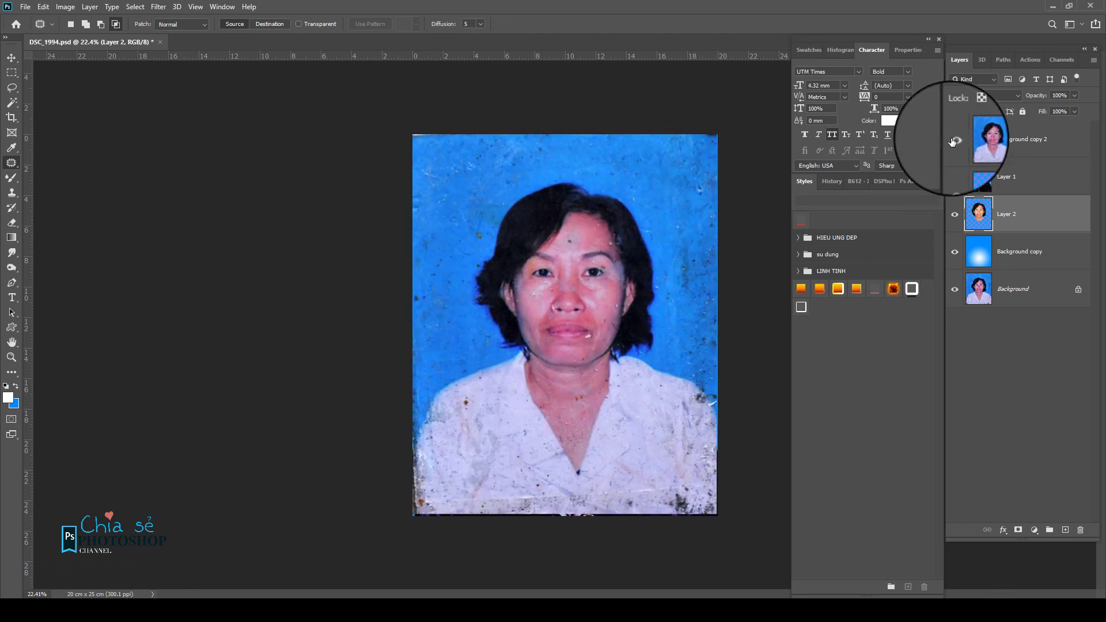
pyautogui.click(950, 142)
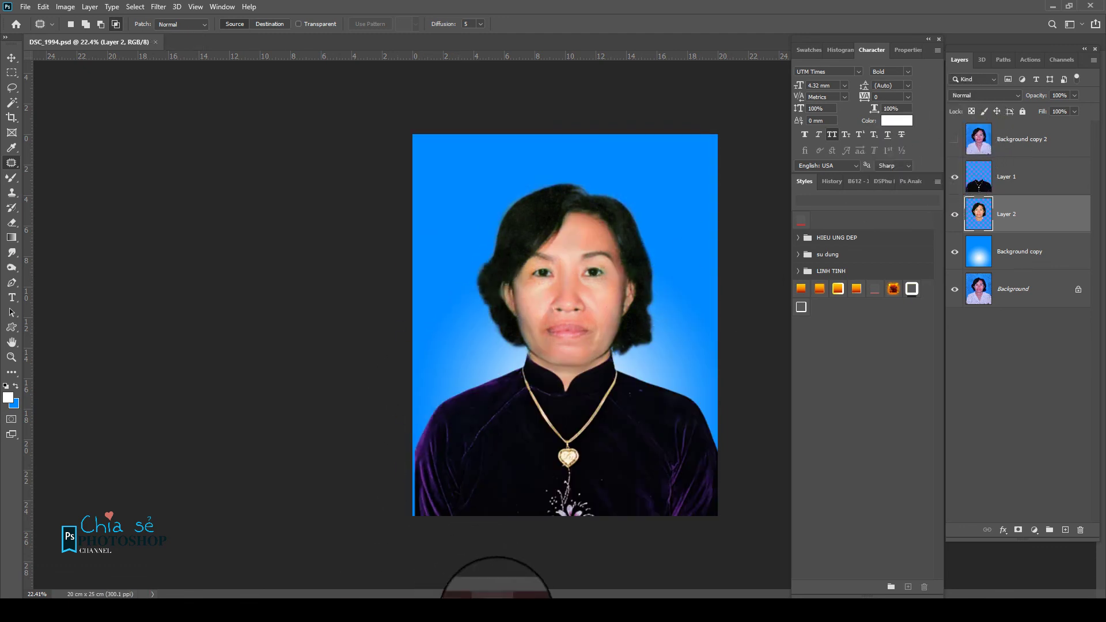